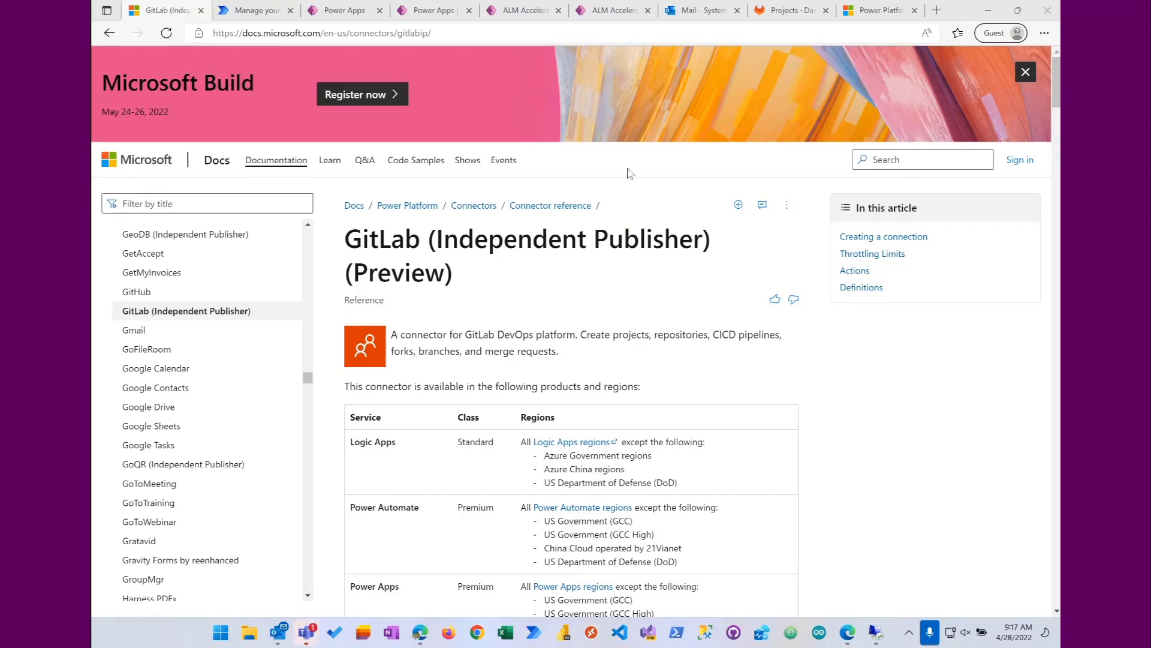
Step: Open the GitLab custom connector in Power Automate, turn on the Swagger editor, and review its version and project operations
click(267, 14)
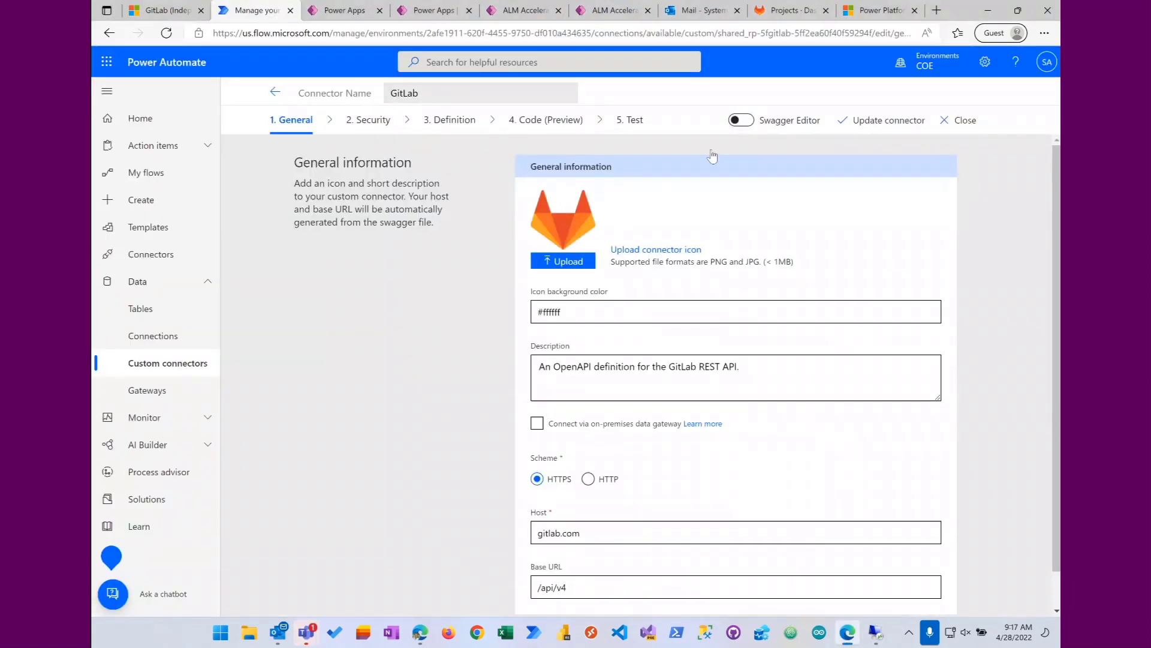
click(741, 120)
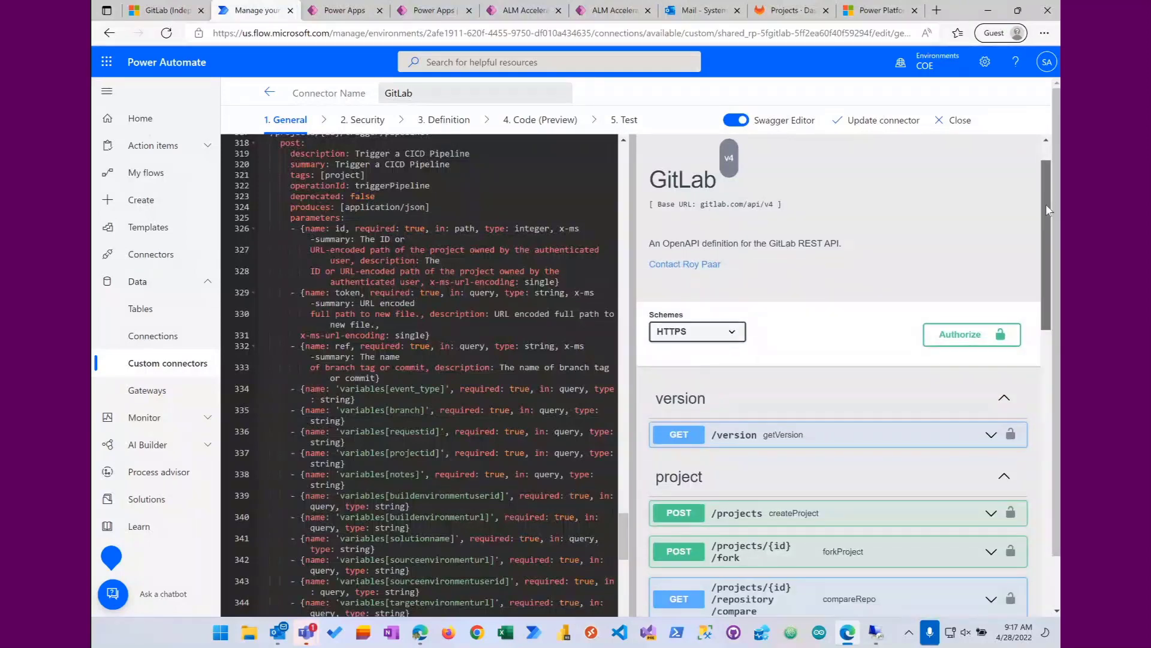
drag(1046, 206, 1044, 273)
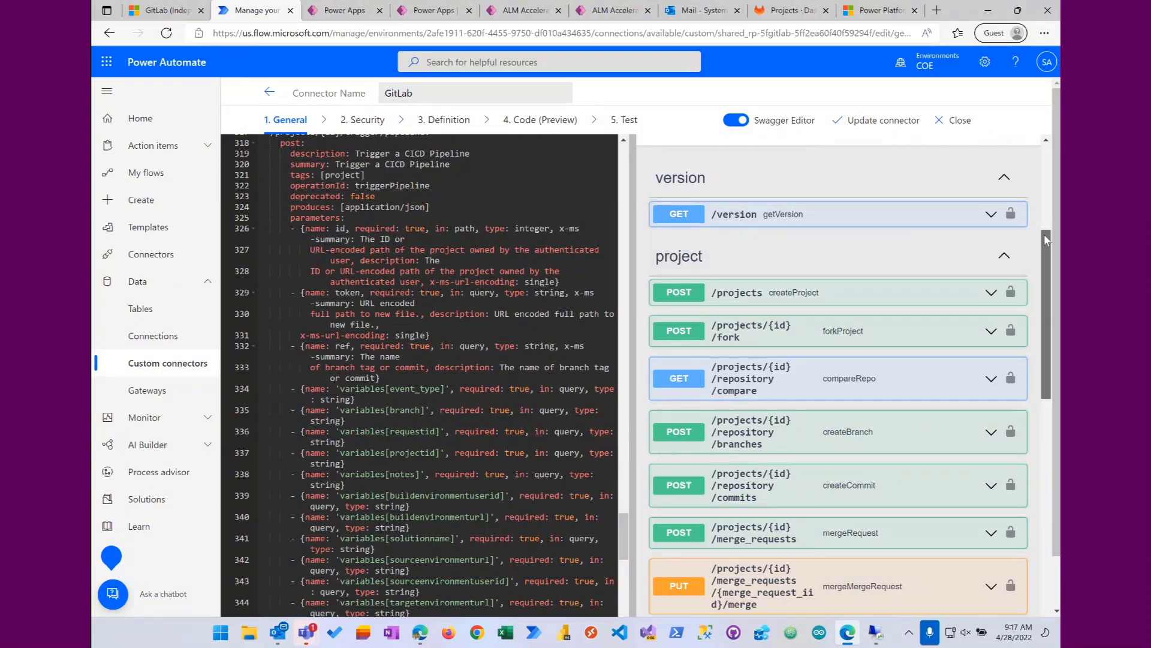
scroll(1042, 242, down, 2)
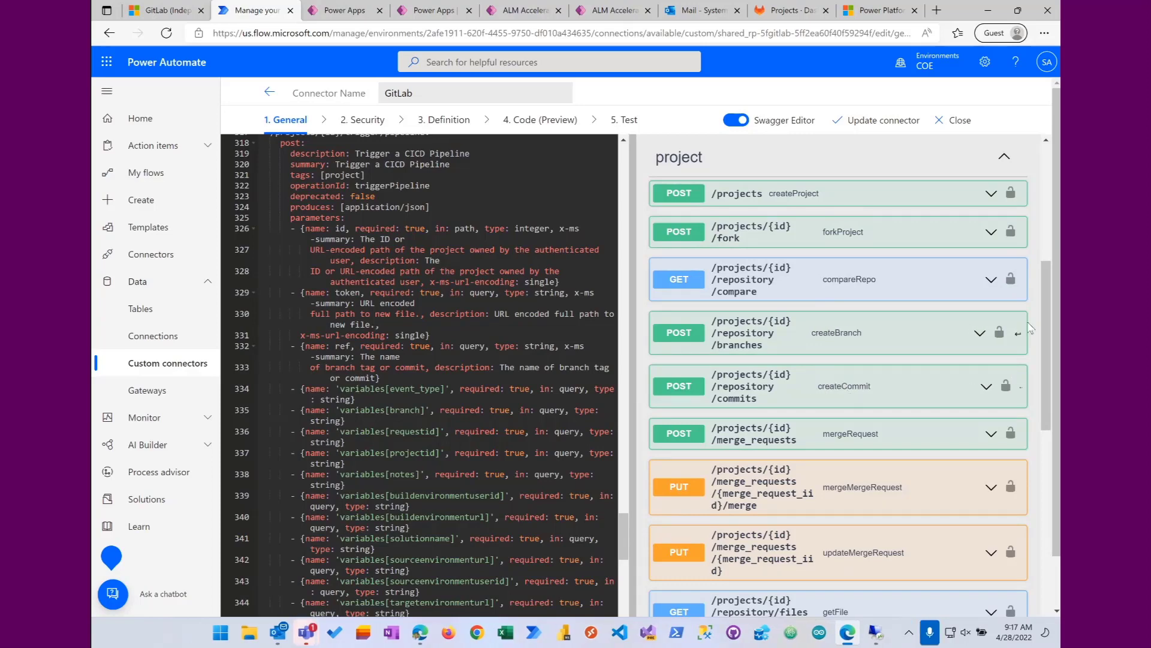
drag(1044, 289, 1046, 334)
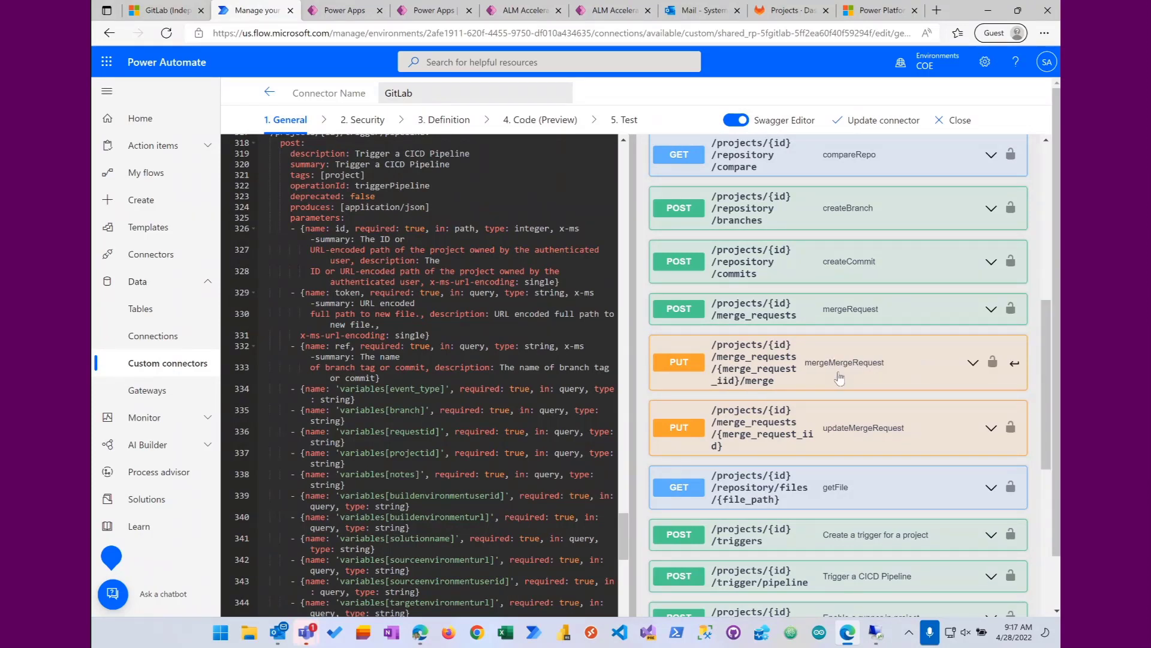
scroll(838, 360, down, 3)
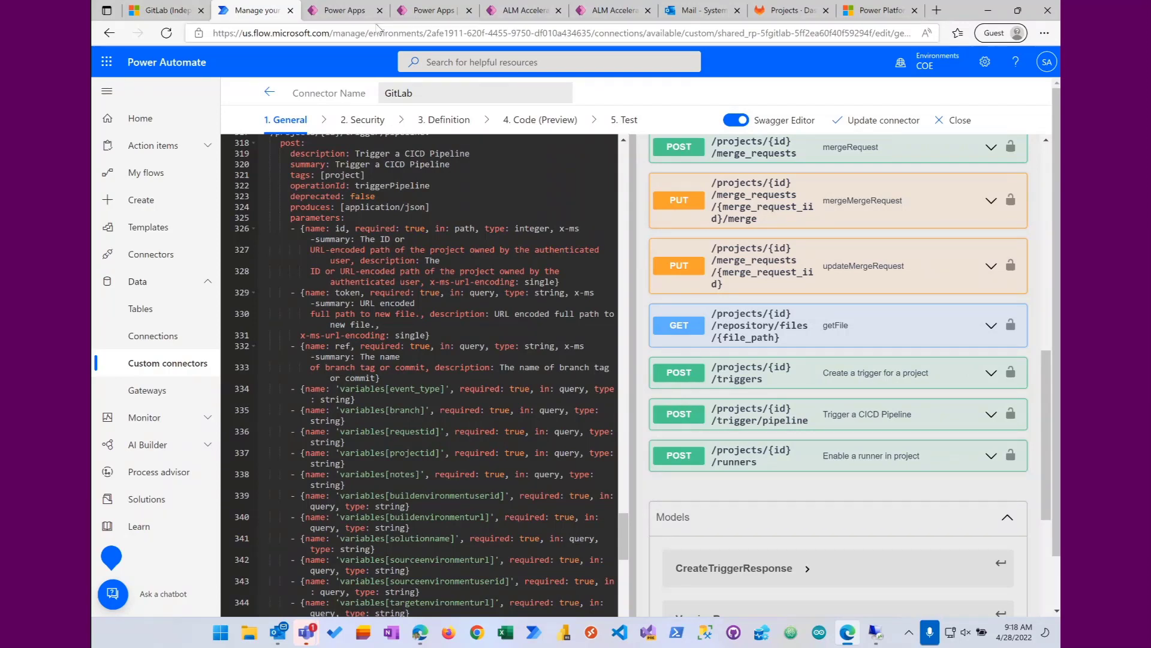
Step: Switch to Power Apps, open the ALM Accelerator for Makers - GitLab solution, and list its custom connectors
click(358, 13)
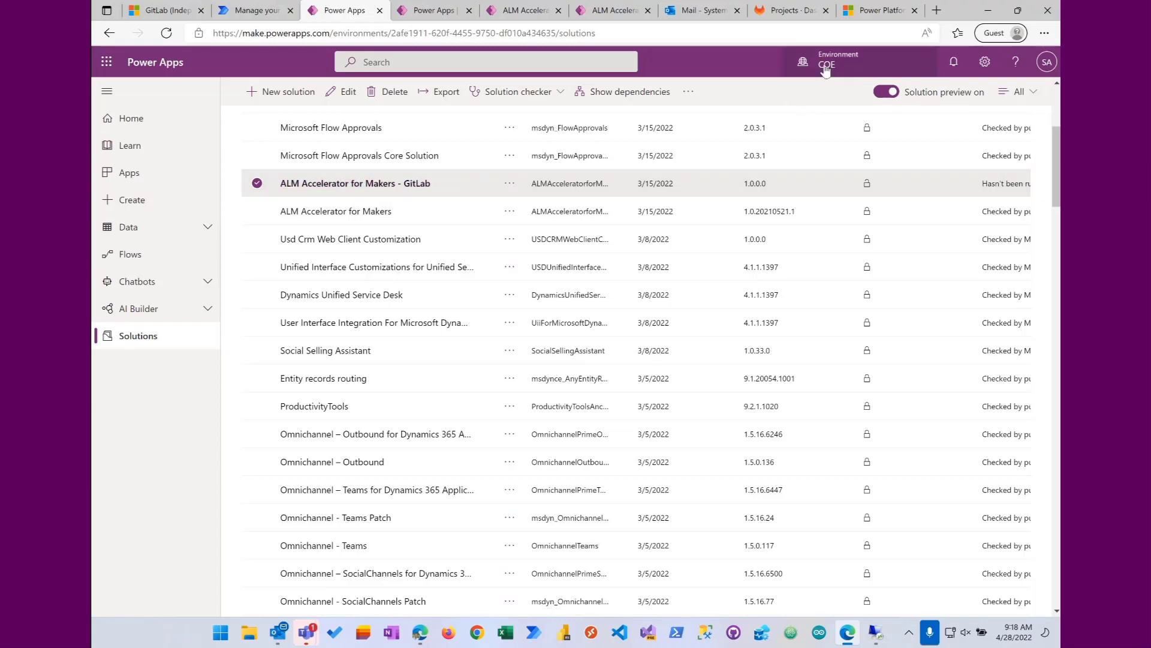
click(393, 186)
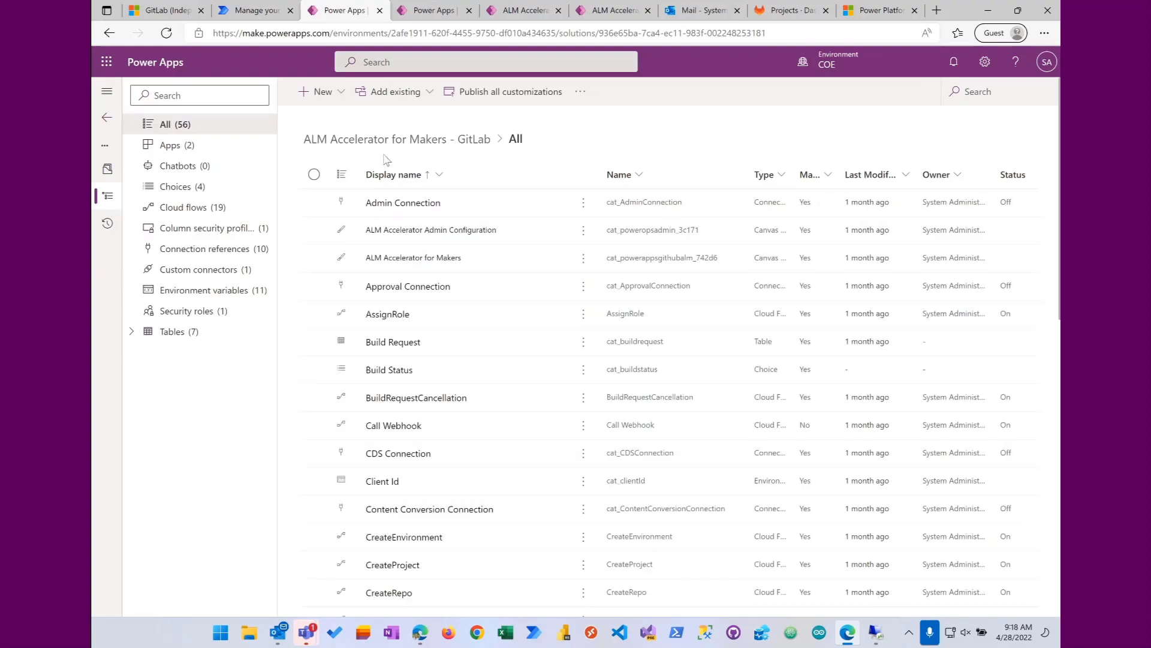
click(216, 272)
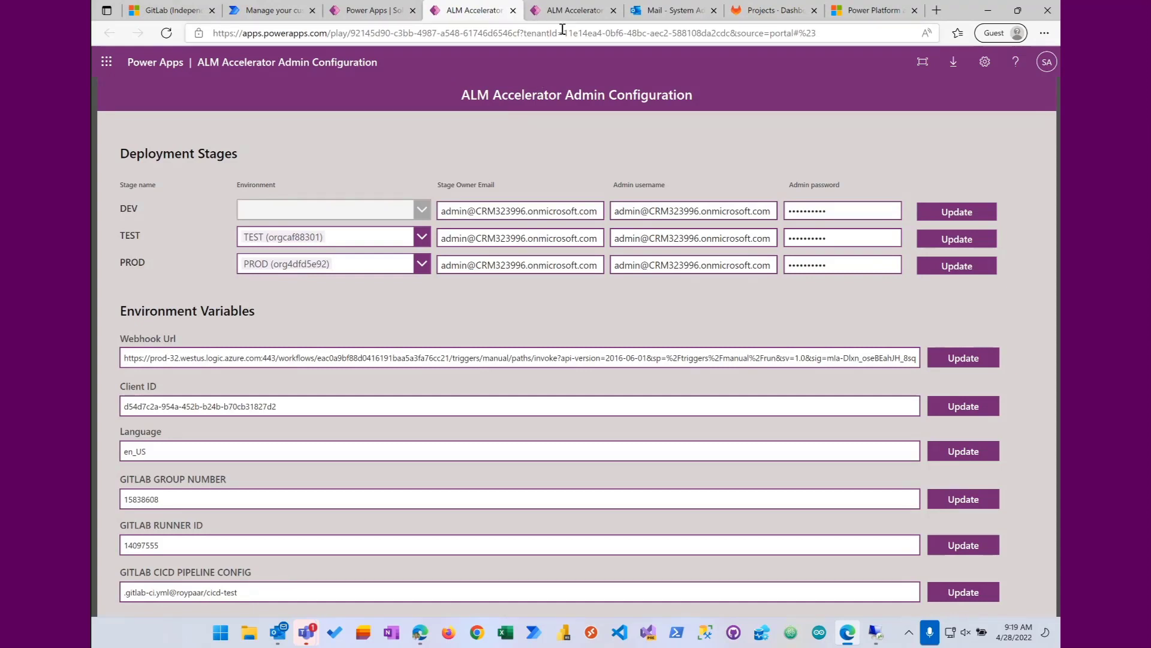
Step: View the ALM Accelerator for Makers app, and review the deployment stages and environment variables in ALM Accelerator Admin Configuration
click(567, 10)
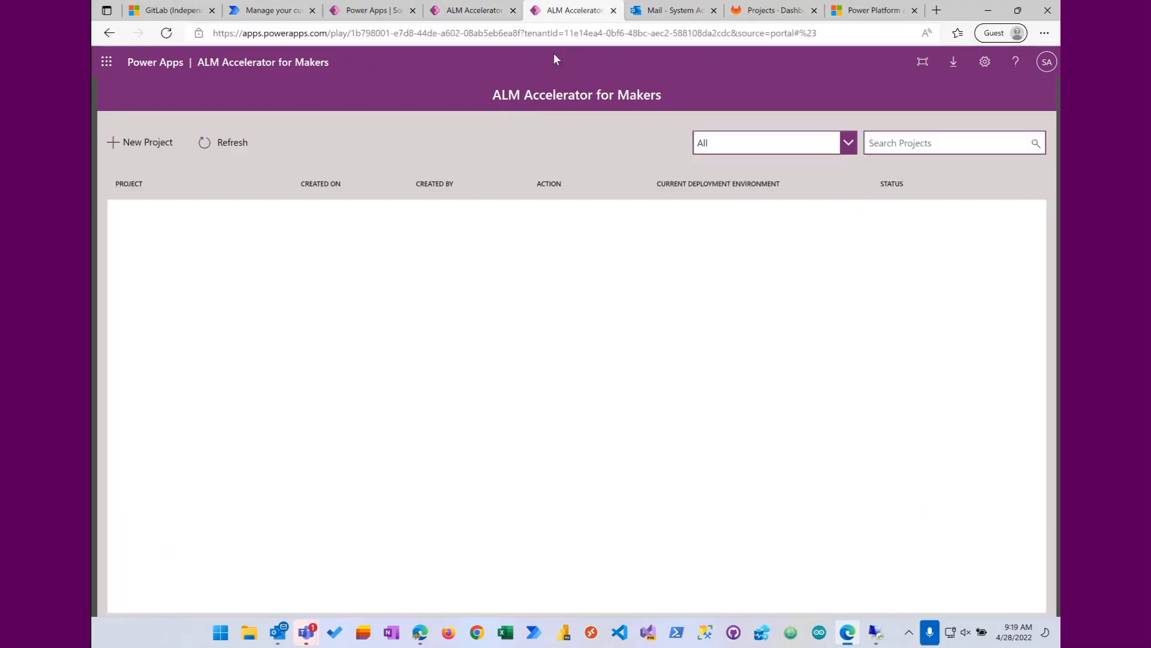
click(489, 16)
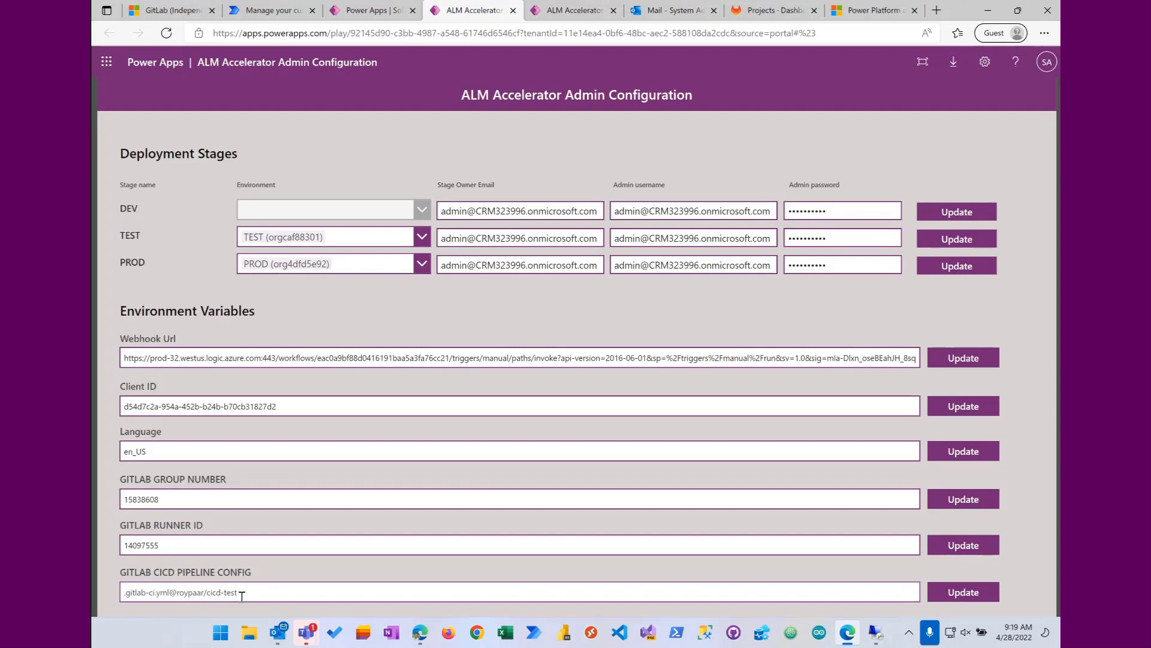
Step: Create a new project named Thursday Demo in the ALM Accelerator for Makers app
click(573, 10)
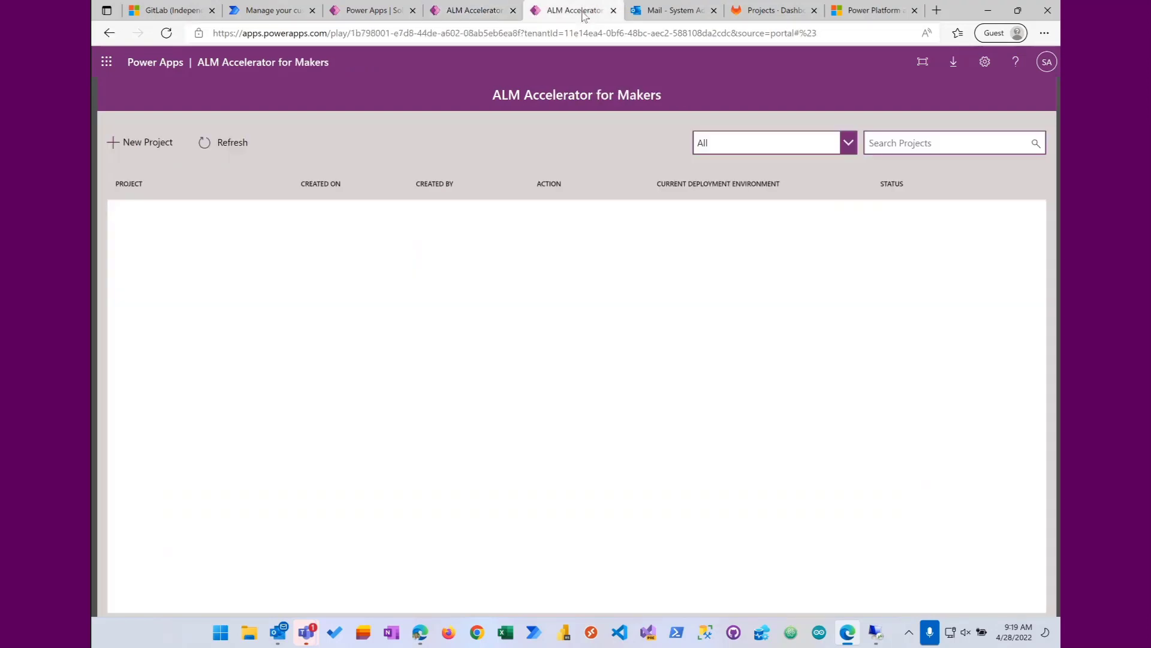
click(133, 143)
click(442, 277)
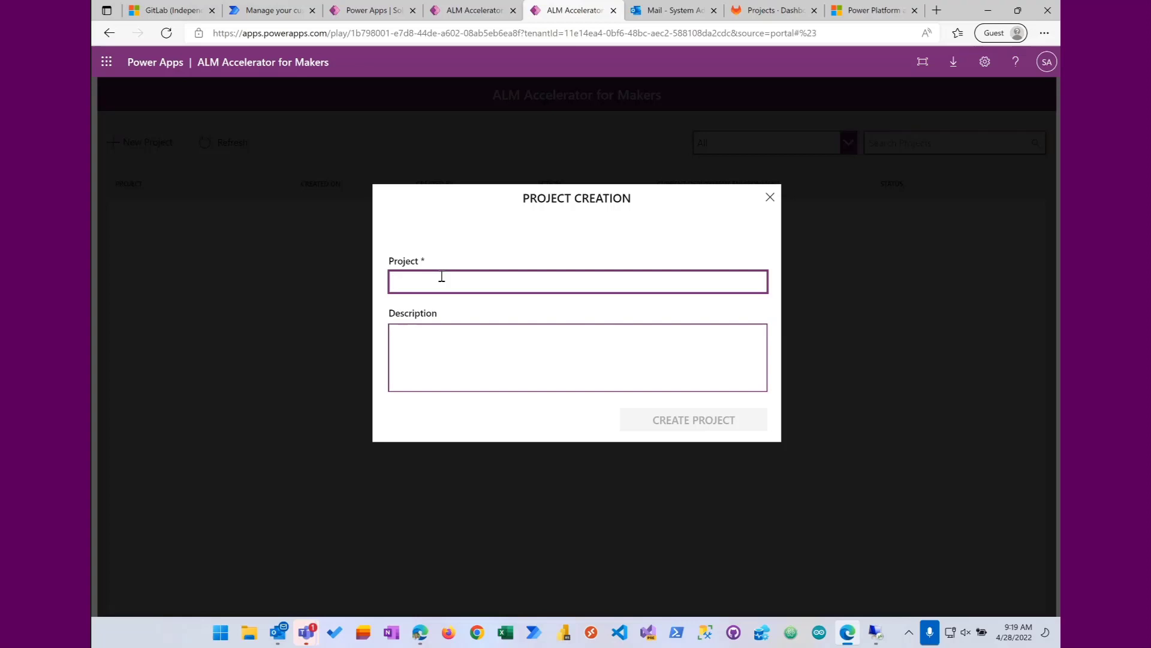
text(Thursday Demo)
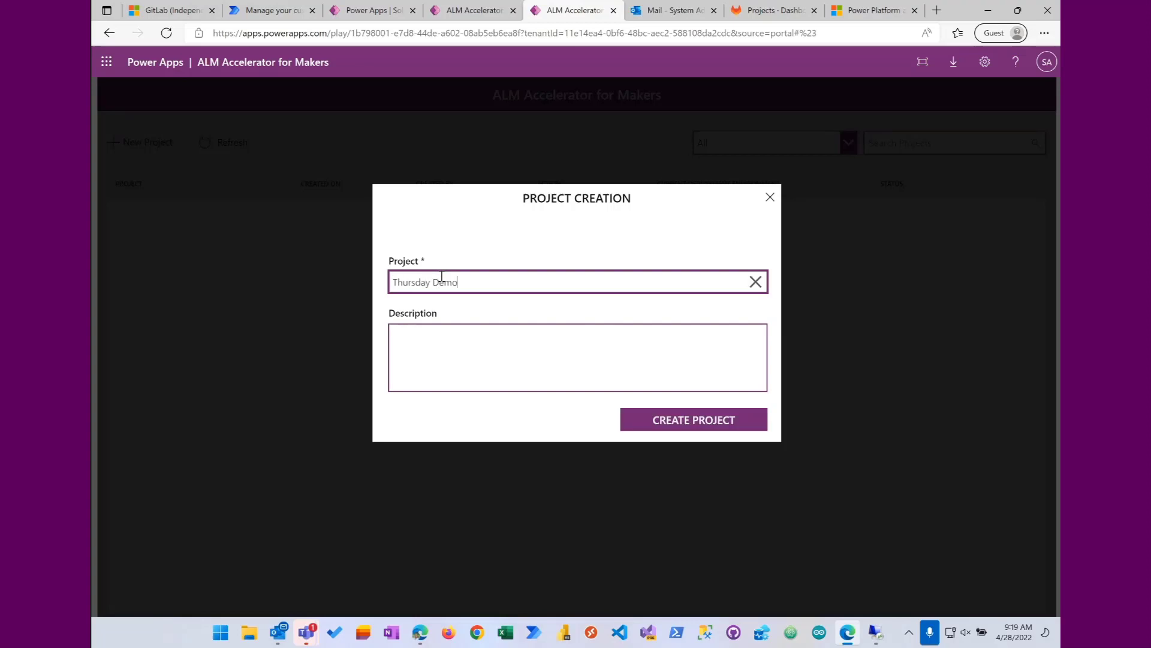
click(667, 412)
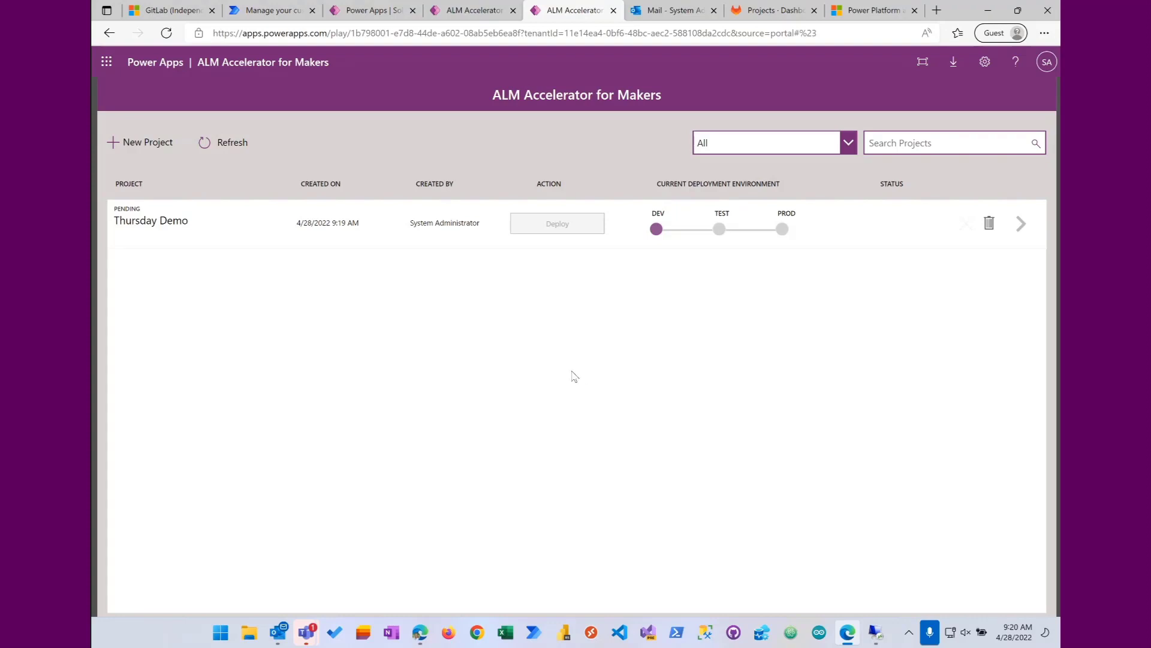
Step: Check the Outlook inbox, view the GitLab-Runner folder in the remote desktop session, and minimize that session
click(677, 17)
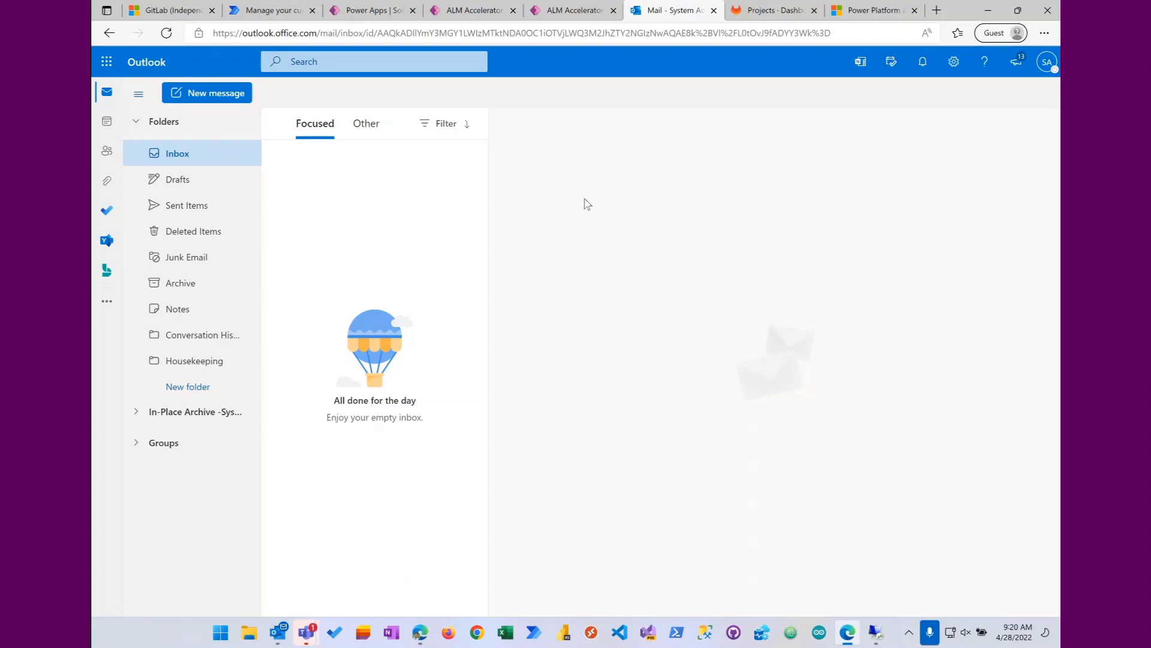
click(876, 632)
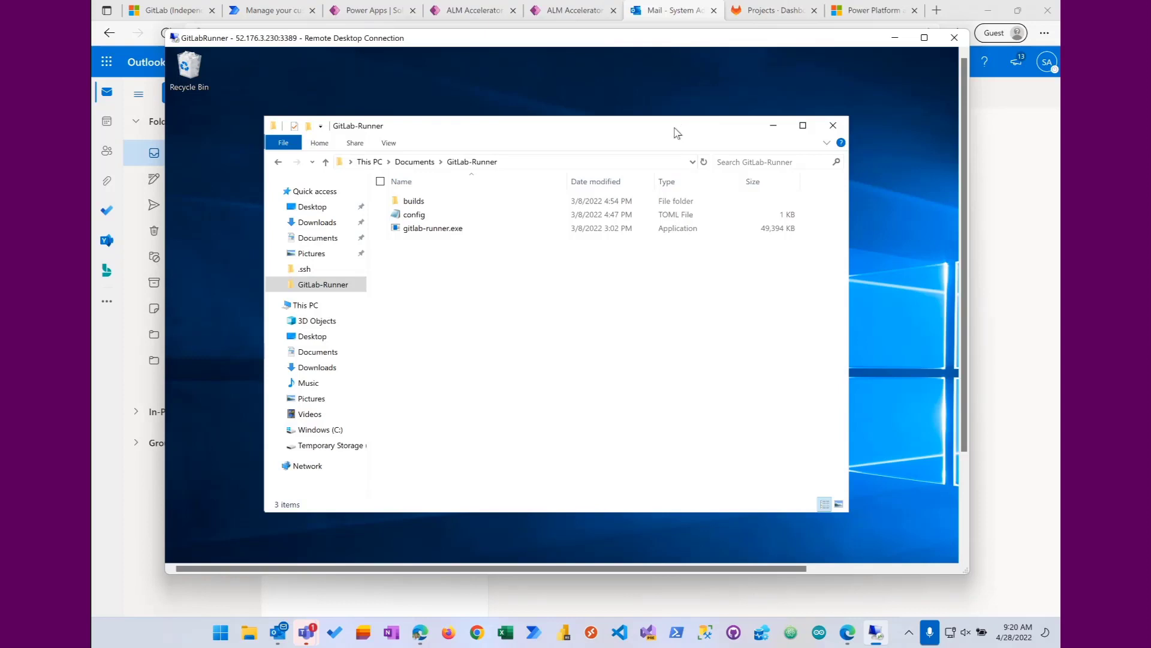
click(893, 38)
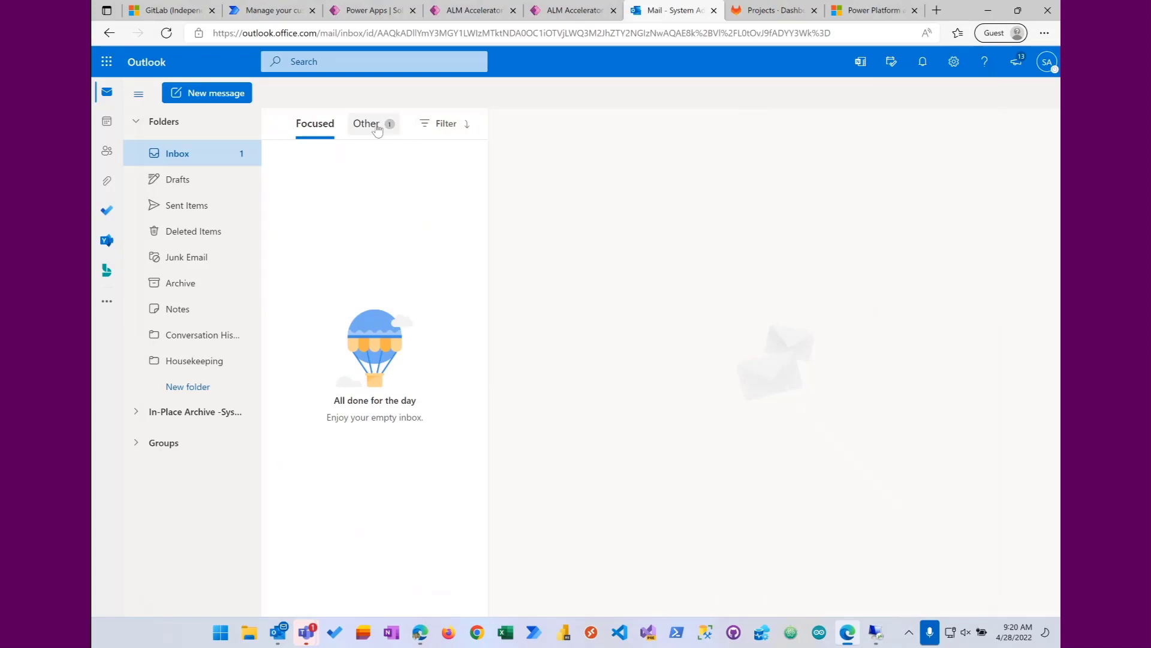
Step: Open the Project Thursday Demo Creation Request e-mail in the Other inbox and submit its approval without a comment
click(367, 123)
click(373, 162)
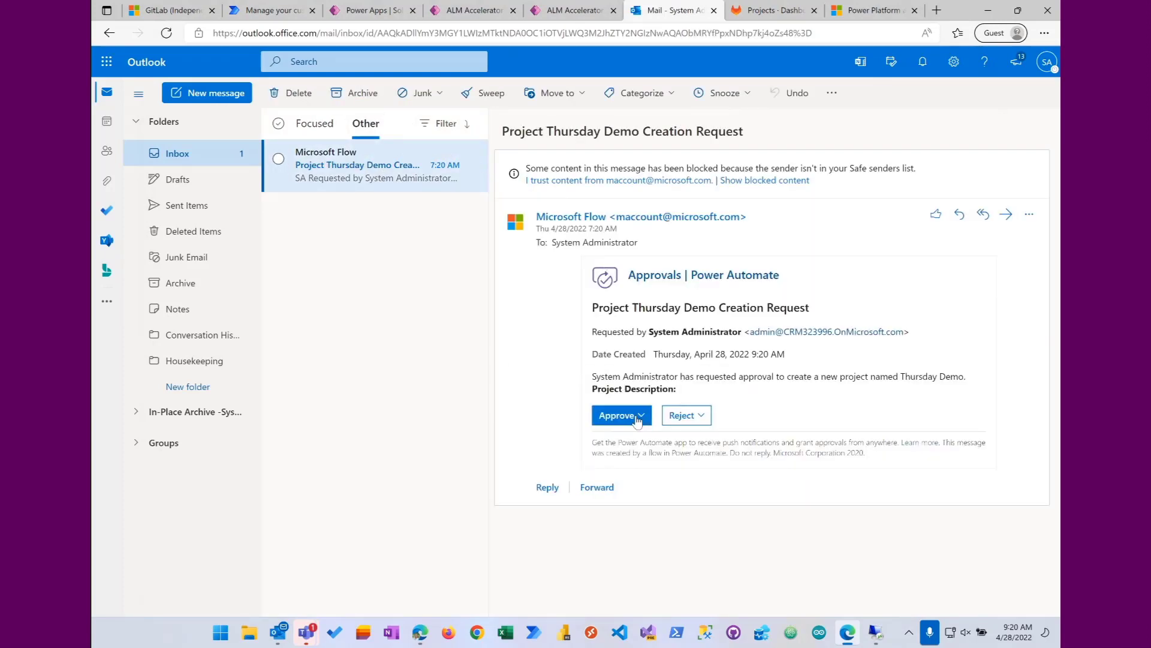
click(639, 426)
click(623, 432)
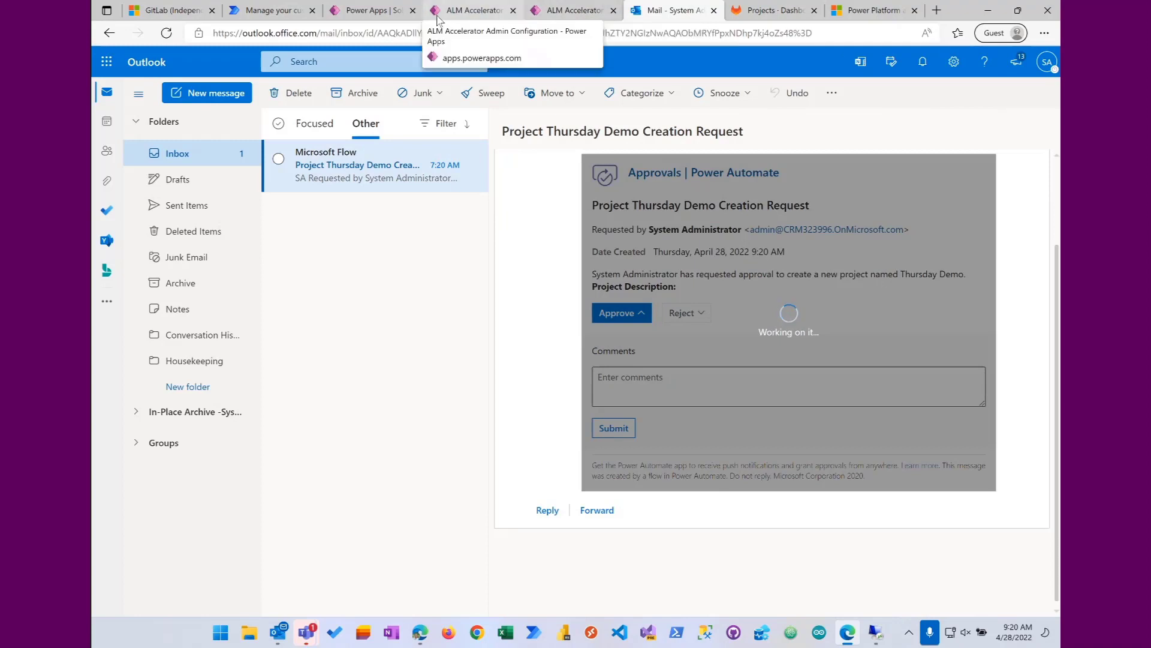
Step: Switch to the Power Apps solution and open the current run of its CreateProject cloud flow
click(380, 17)
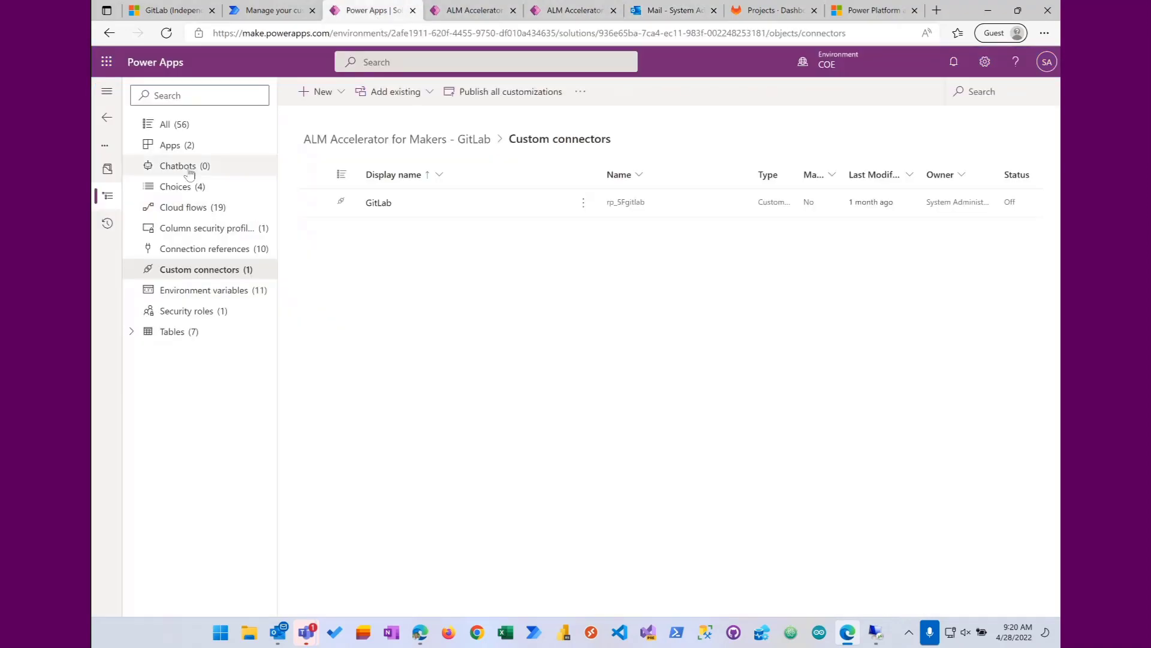
click(182, 208)
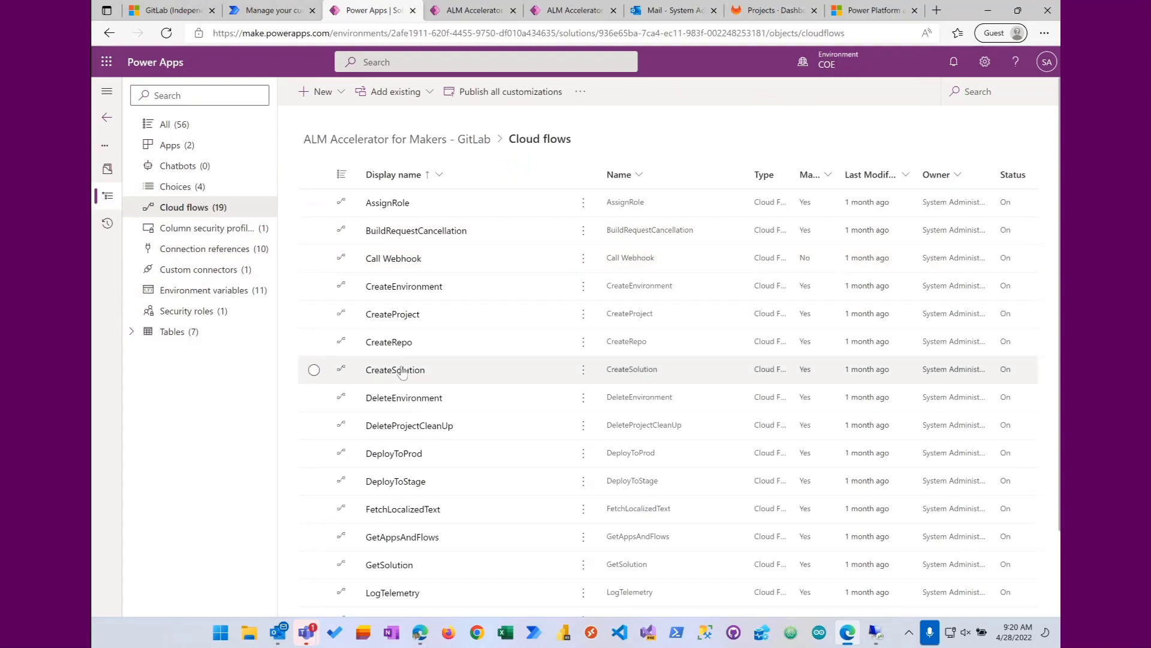
click(399, 314)
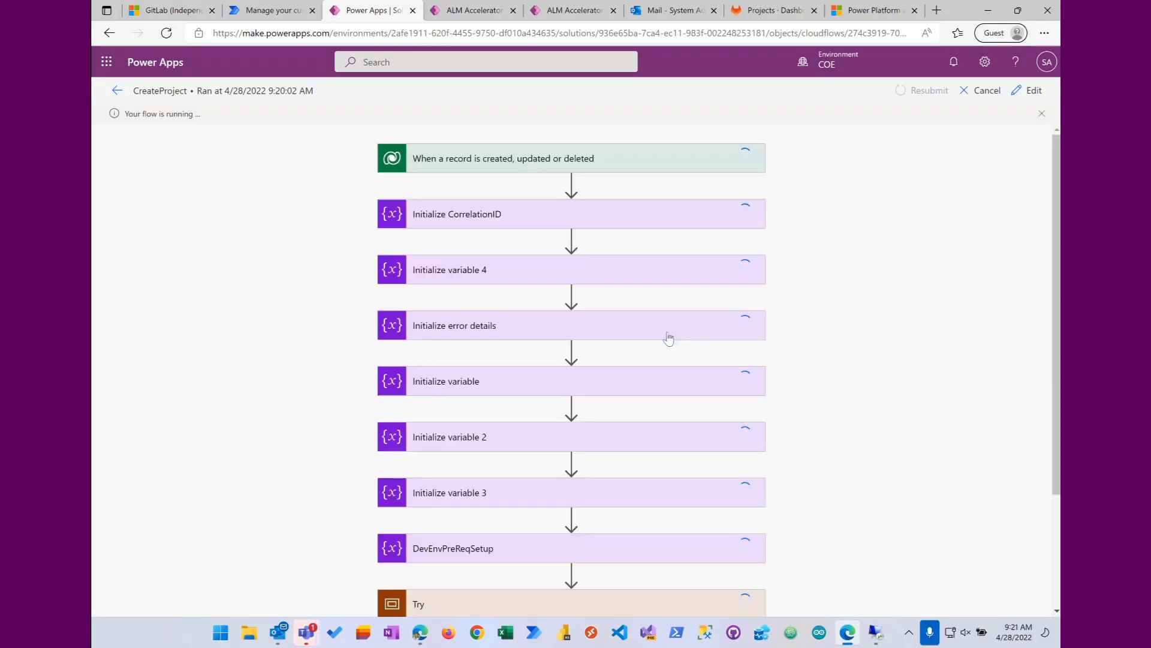
Step: Expand the Try scope of the CreateProject run and examine its approval, environment creation, role, repo and solution actions
scroll(664, 341, down, 3)
click(632, 461)
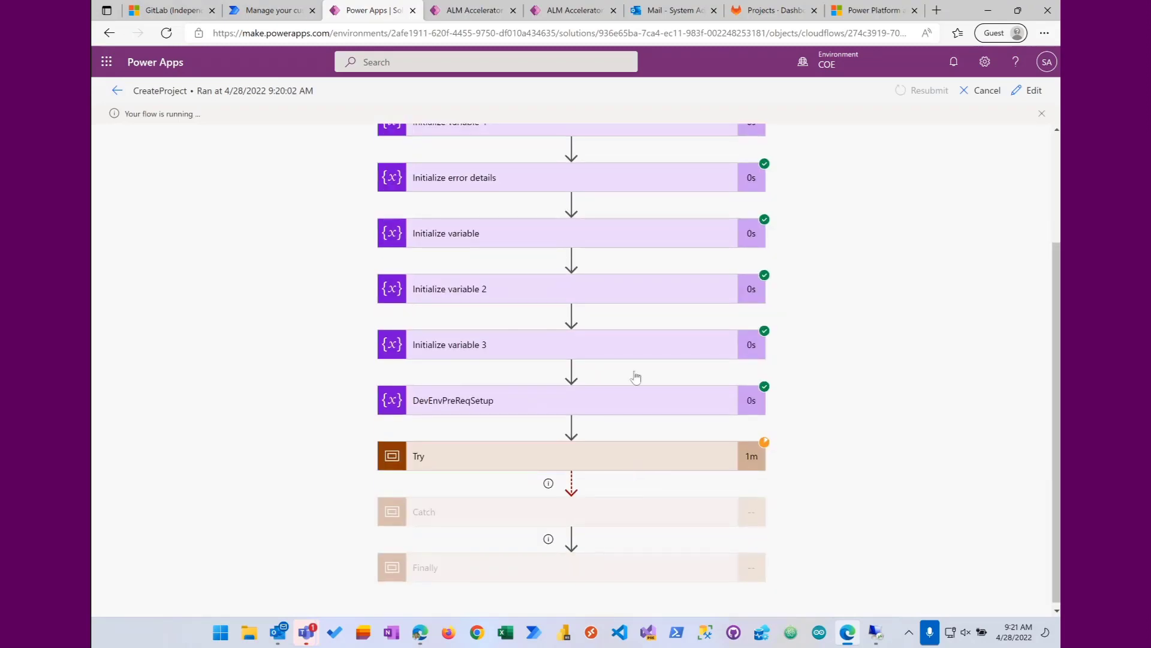
scroll(632, 352, down, 3)
drag(424, 612, 673, 609)
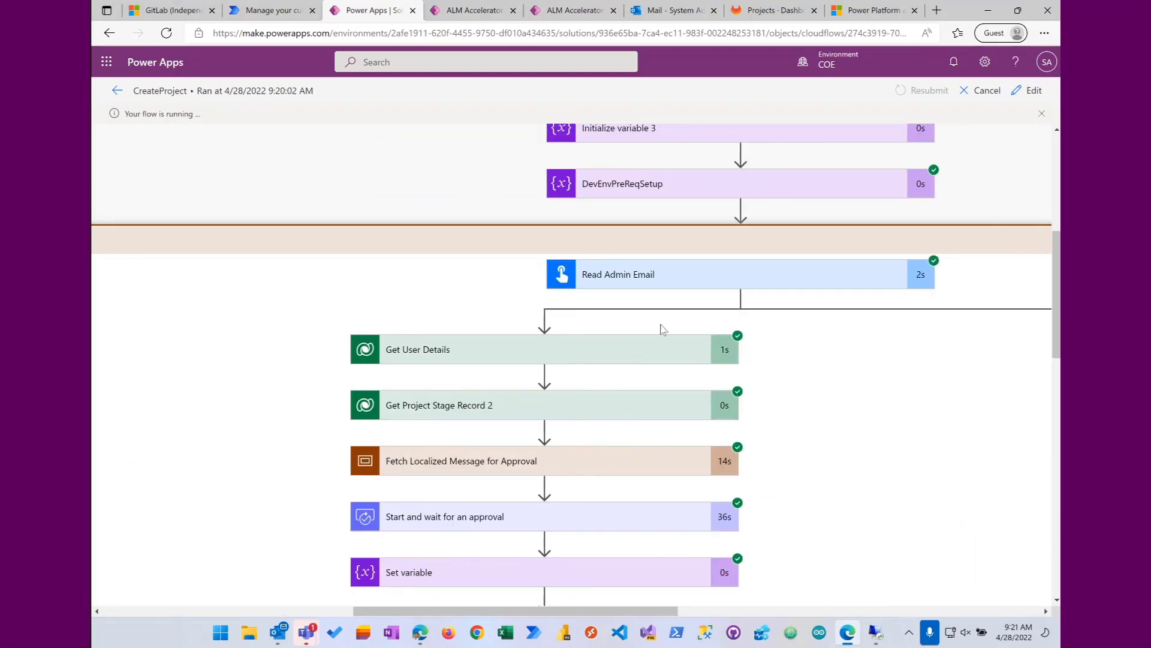
scroll(658, 326, down, 5)
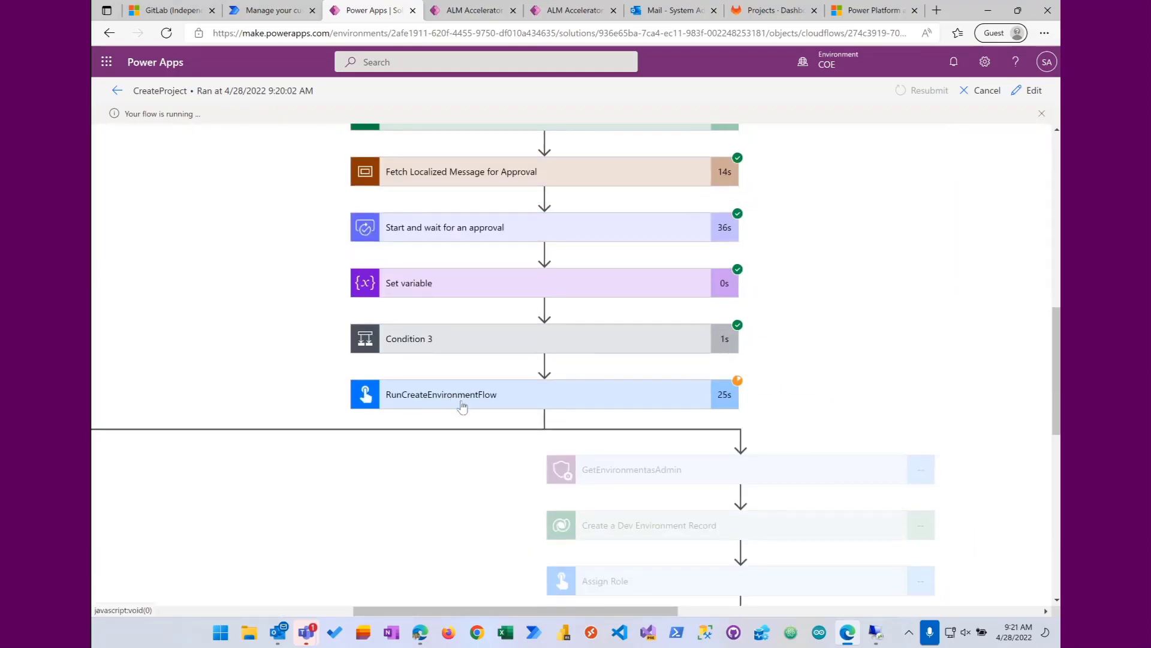
scroll(470, 400, down, 5)
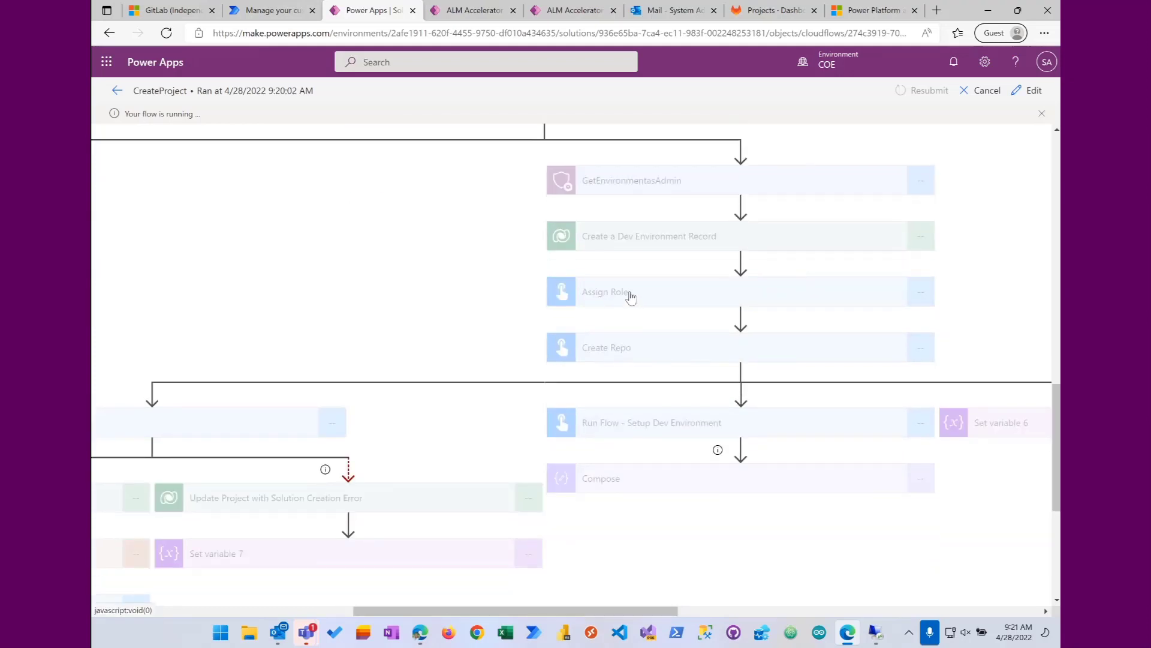
drag(1057, 405, 1058, 394)
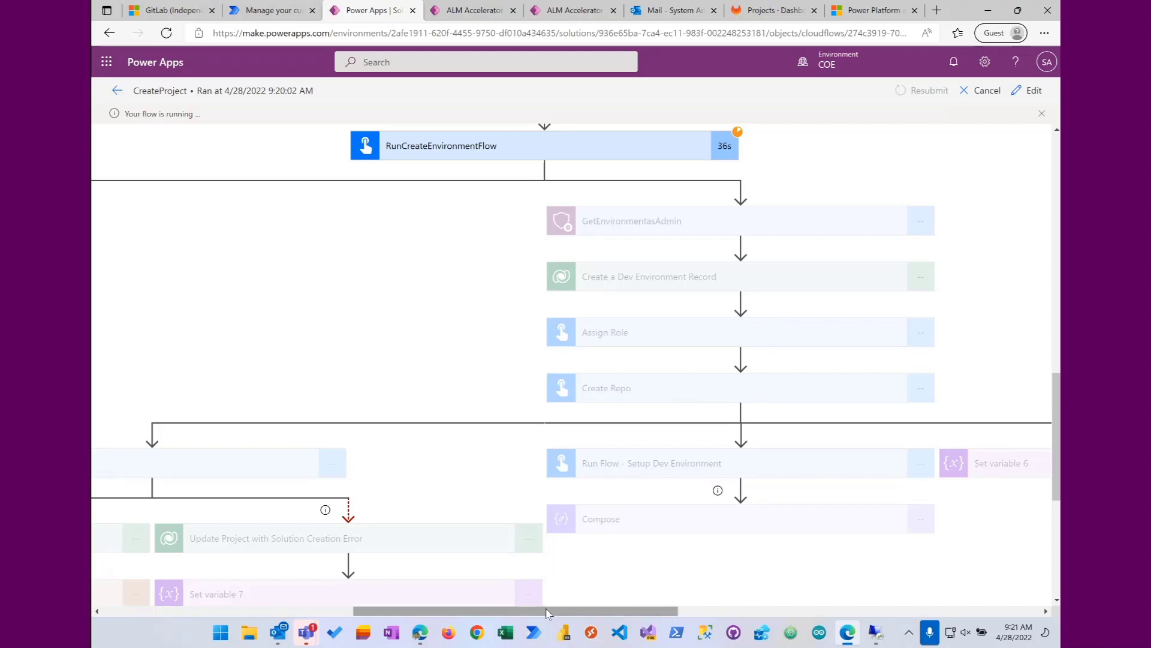
drag(540, 611, 485, 612)
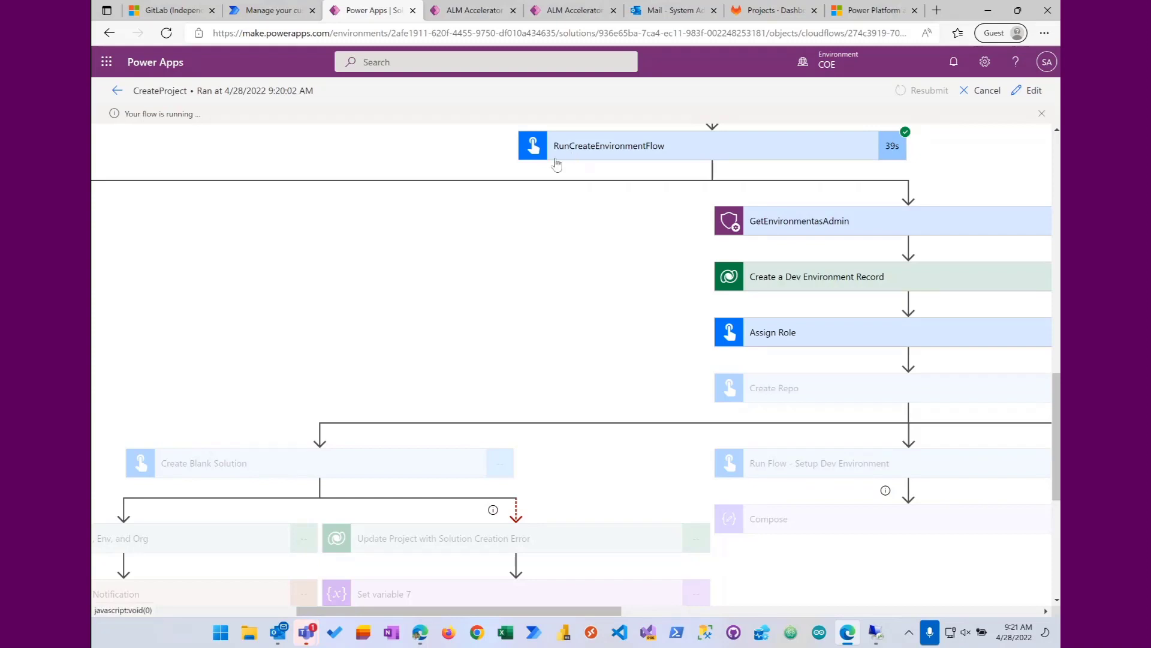
Step: Switch to the Power Platform admin center and refresh the environments list to check for the new development environment
click(881, 11)
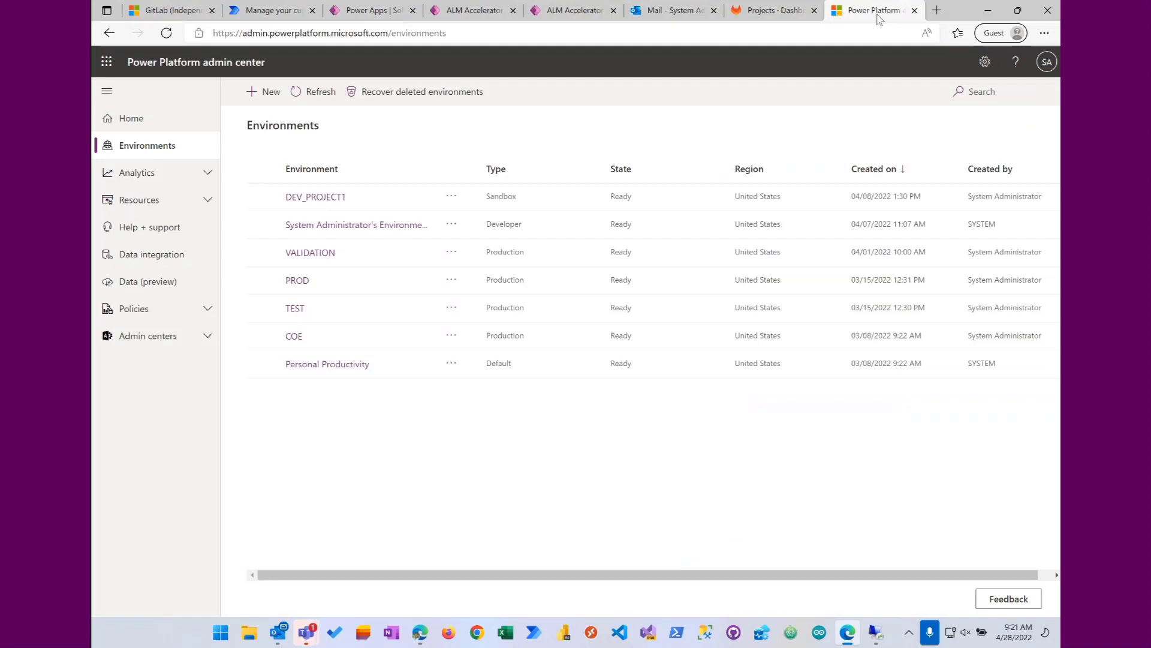
click(317, 92)
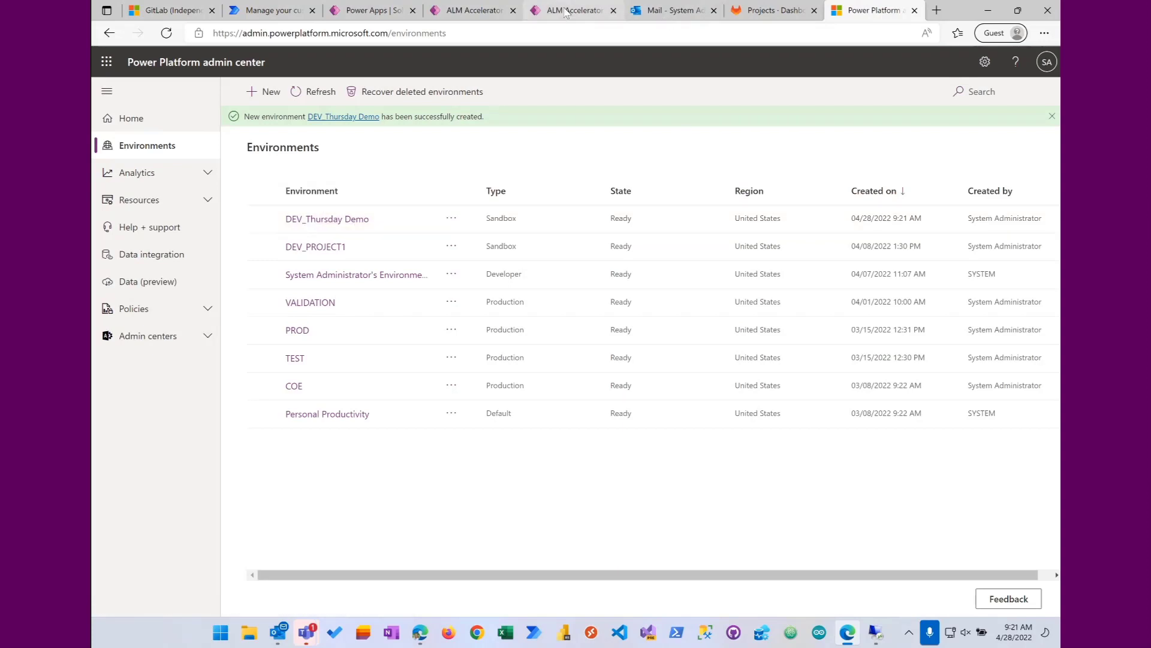
Step: Return to the CreateProject flow run and check the progress of the Create Repo and Setup Dev Environment actions
click(468, 10)
click(372, 10)
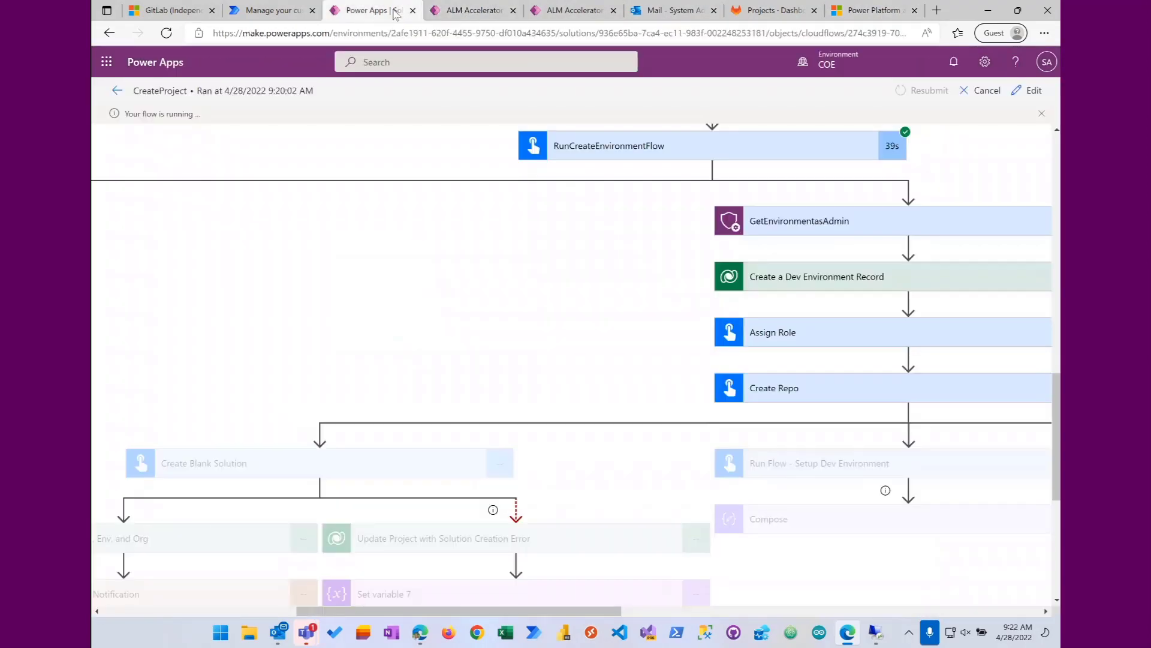
drag(521, 612, 608, 611)
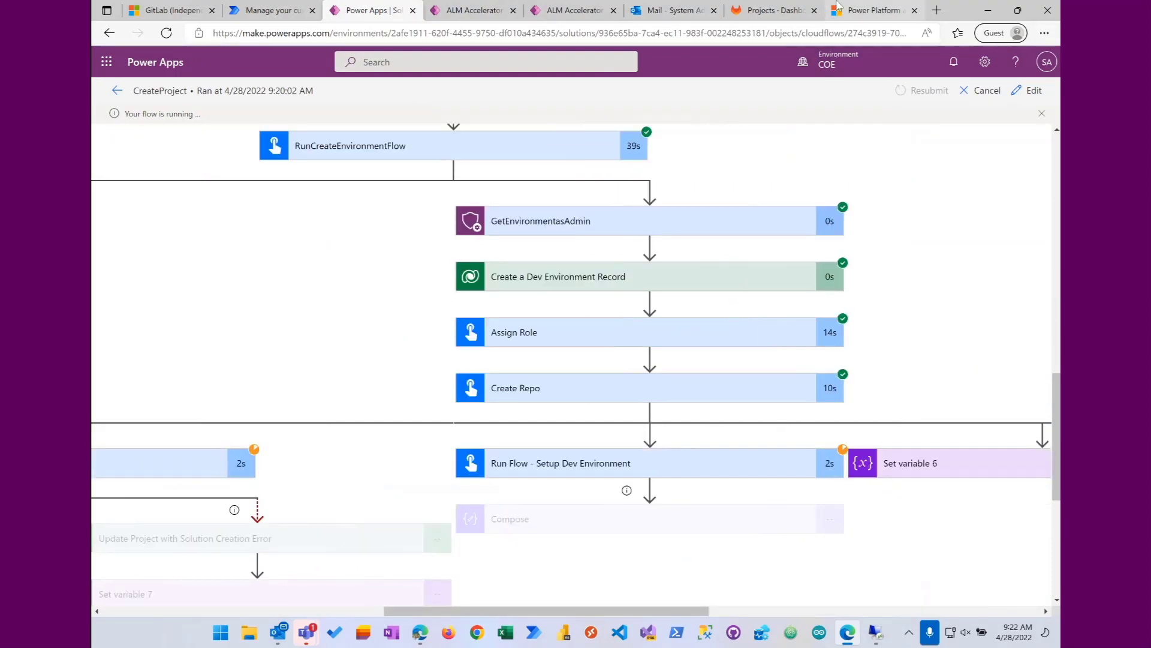
Step: Switch to the GitLab projects dashboard and reload it to check for the new project repository
click(777, 12)
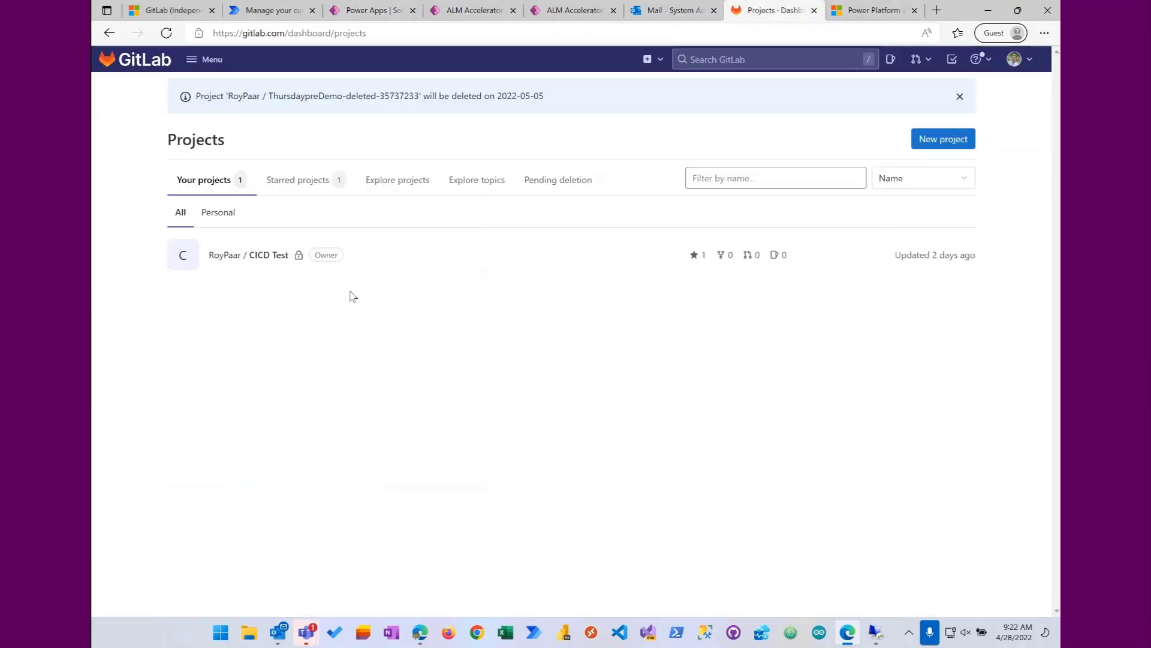
click(167, 34)
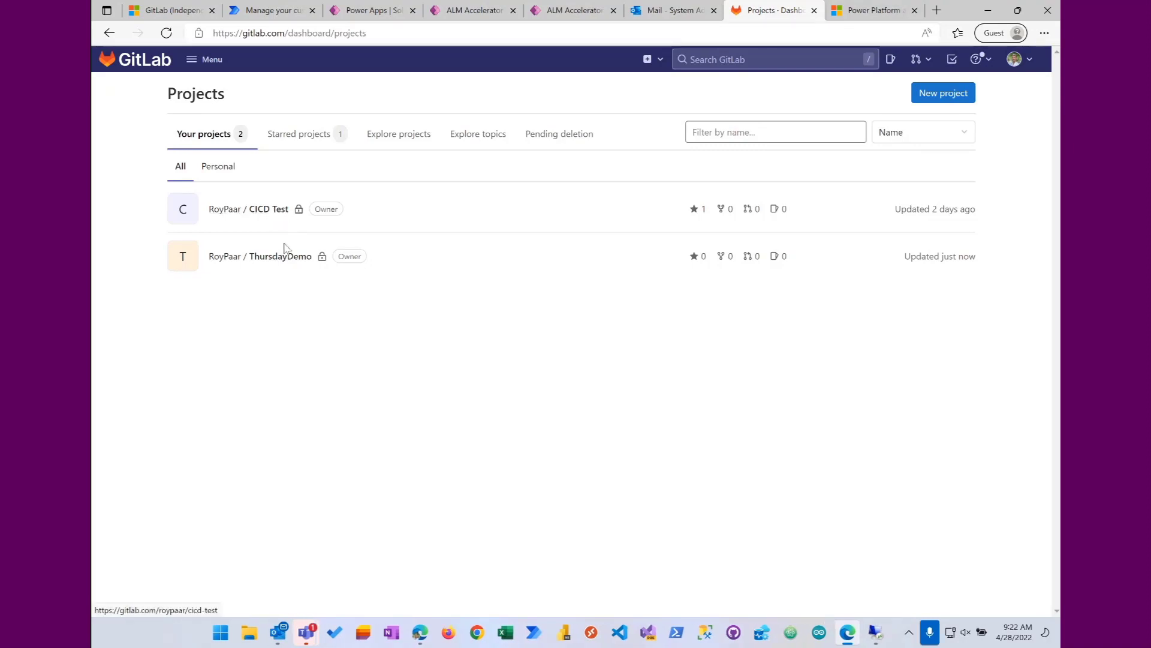
Step: Check the CreateProject run, refresh the project list in ALM Accelerator for Makers, and open the Thursday Demo project's solution
click(378, 11)
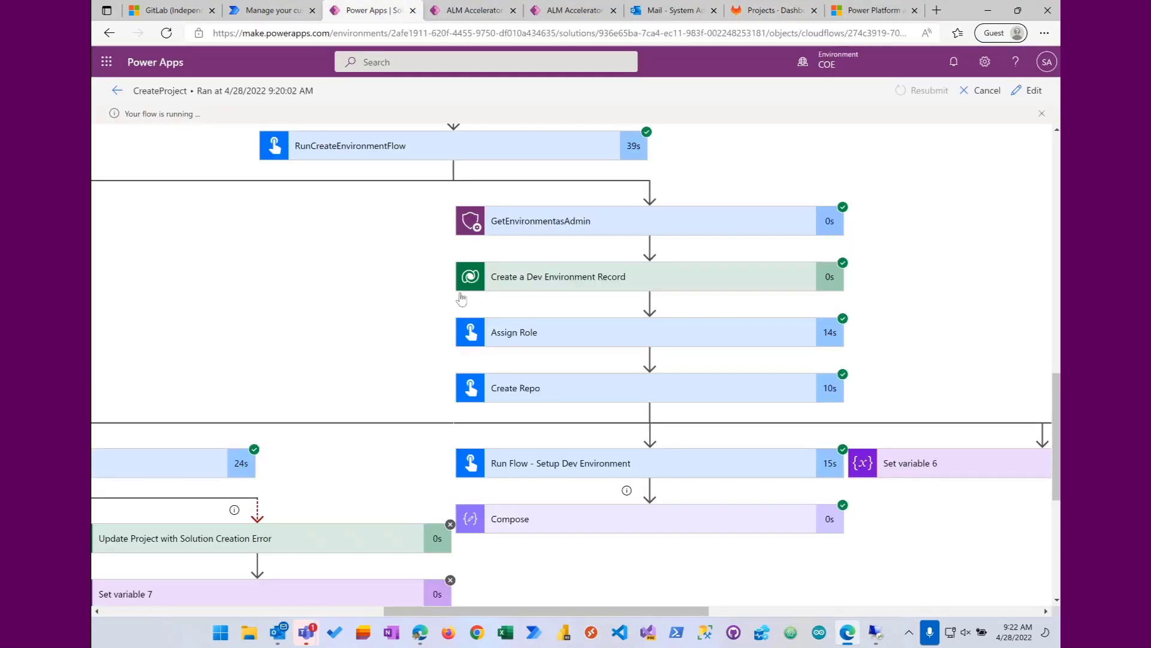
click(575, 12)
click(219, 147)
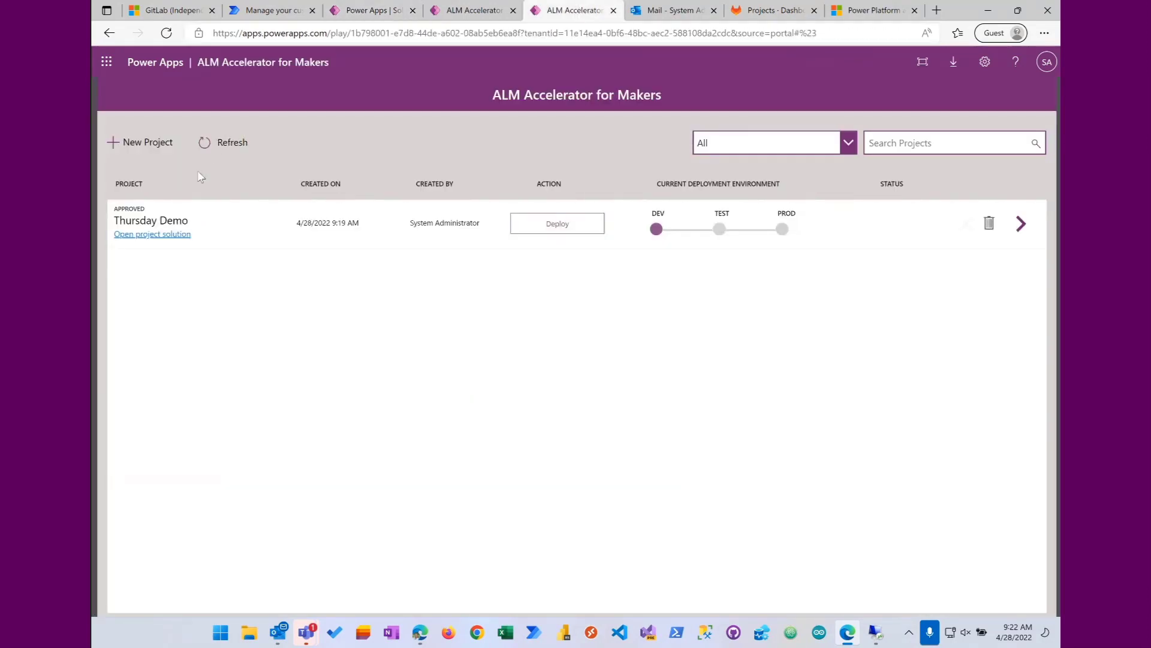
click(150, 234)
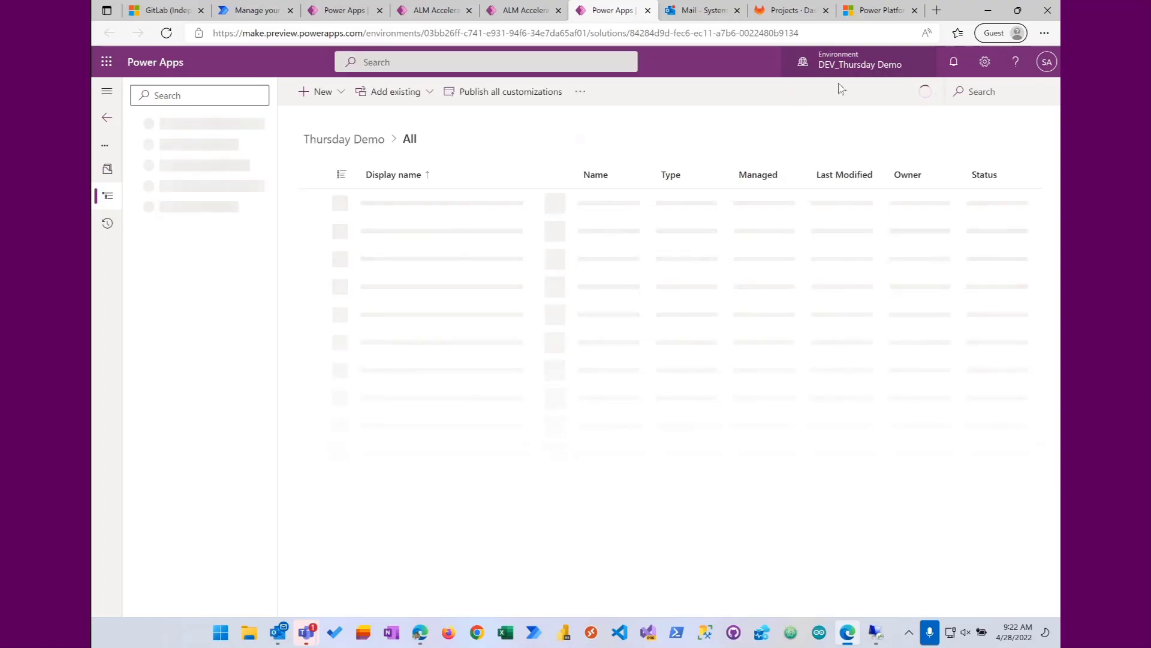
Step: Create a blank canvas app named ThursdayApp in Tablet format inside the Thursday Demo solution
click(323, 92)
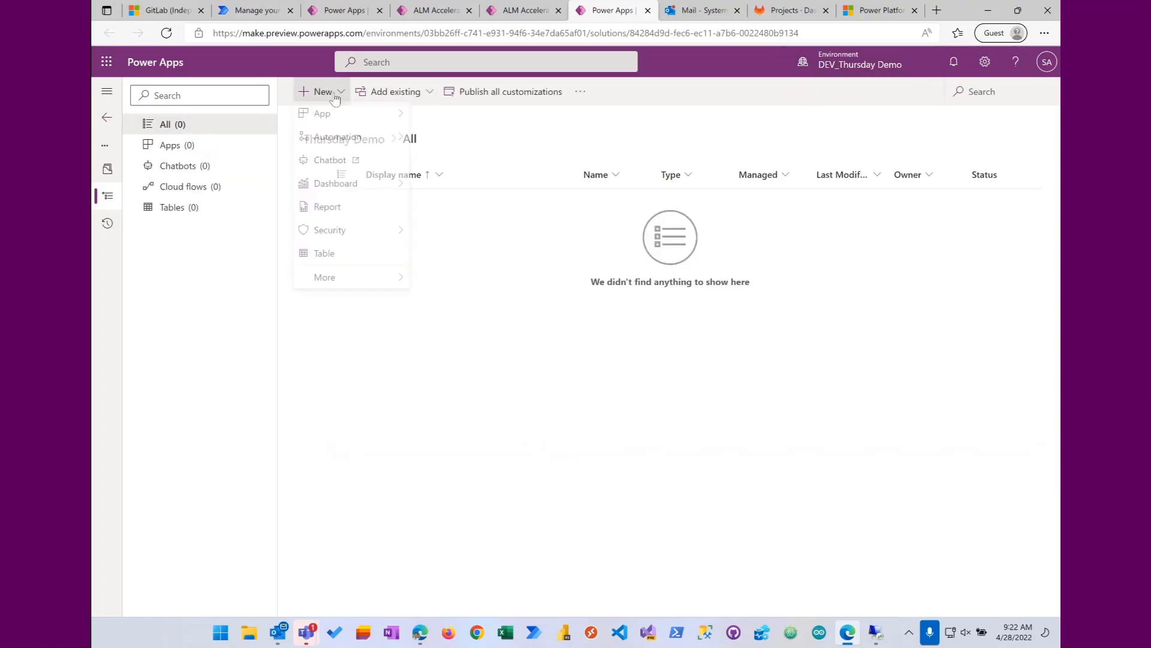
mouse_move(323, 118)
click(454, 119)
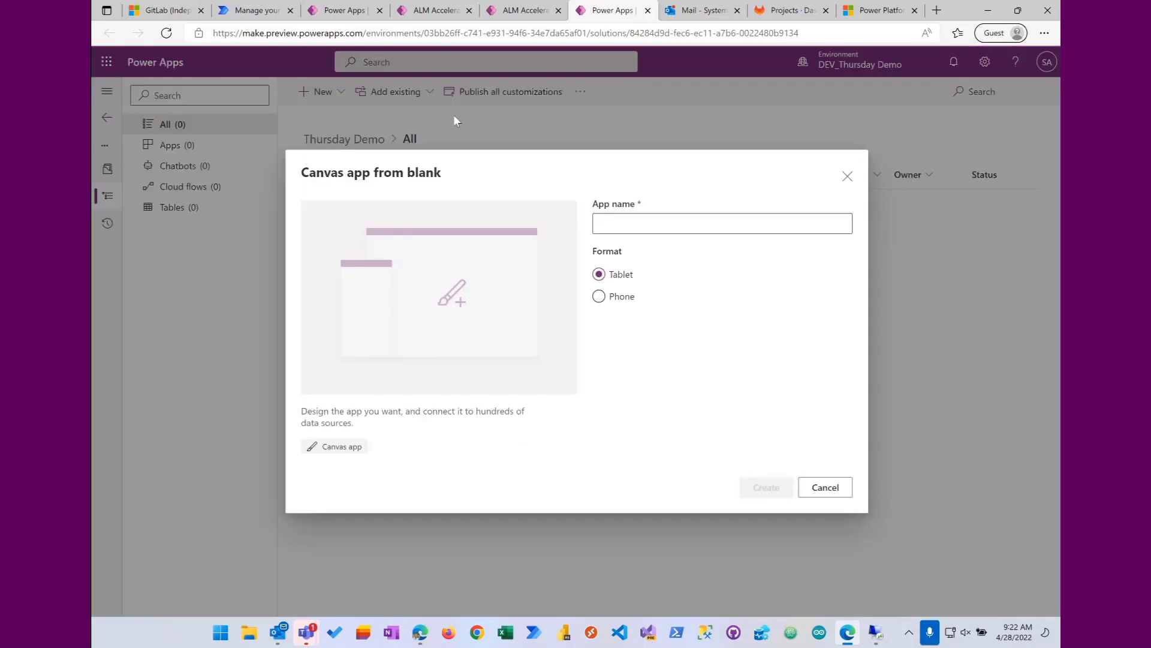
click(627, 220)
text(ThursdayApp)
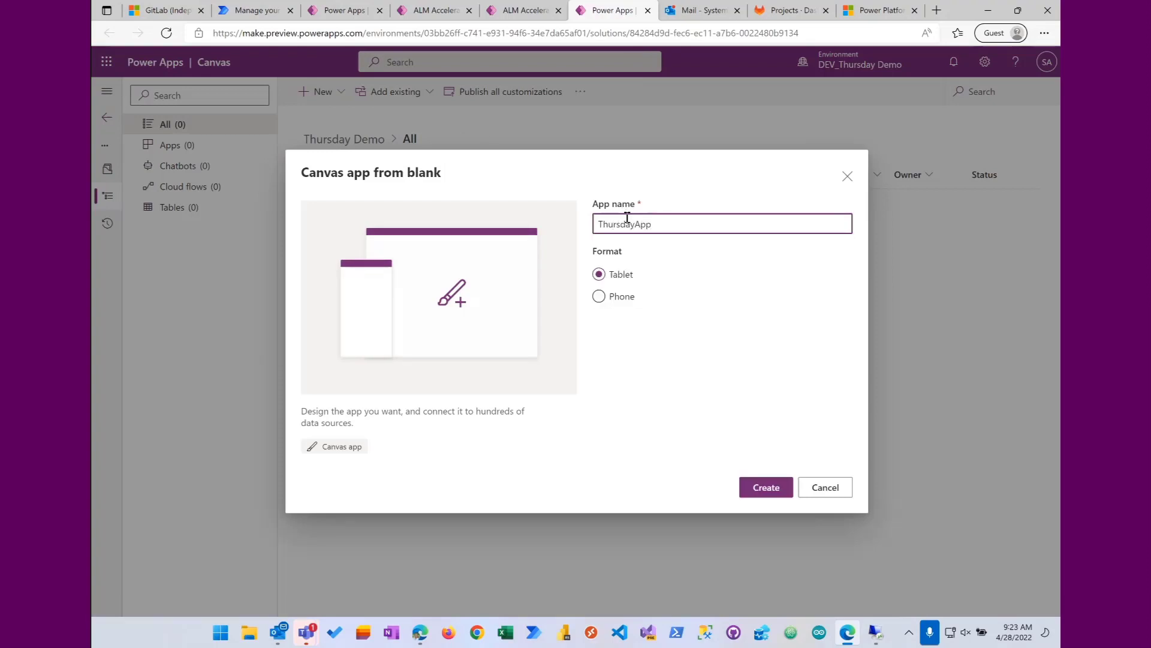
click(767, 487)
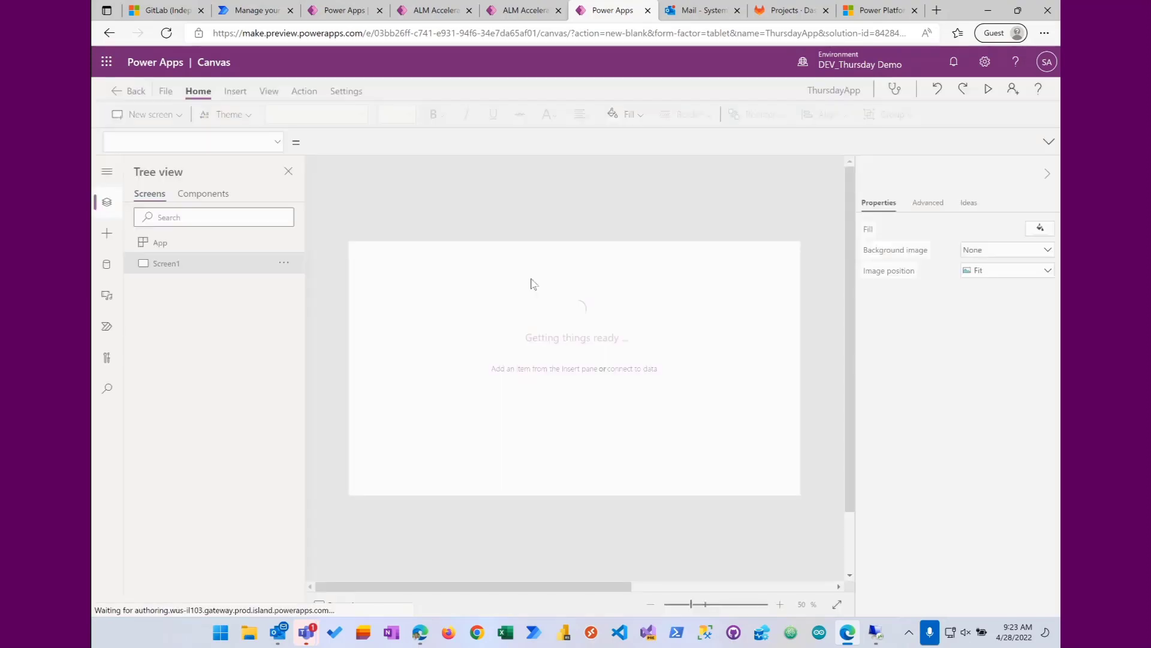
Step: Insert a button control on the blank Screen1 of ThursdayApp
click(684, 427)
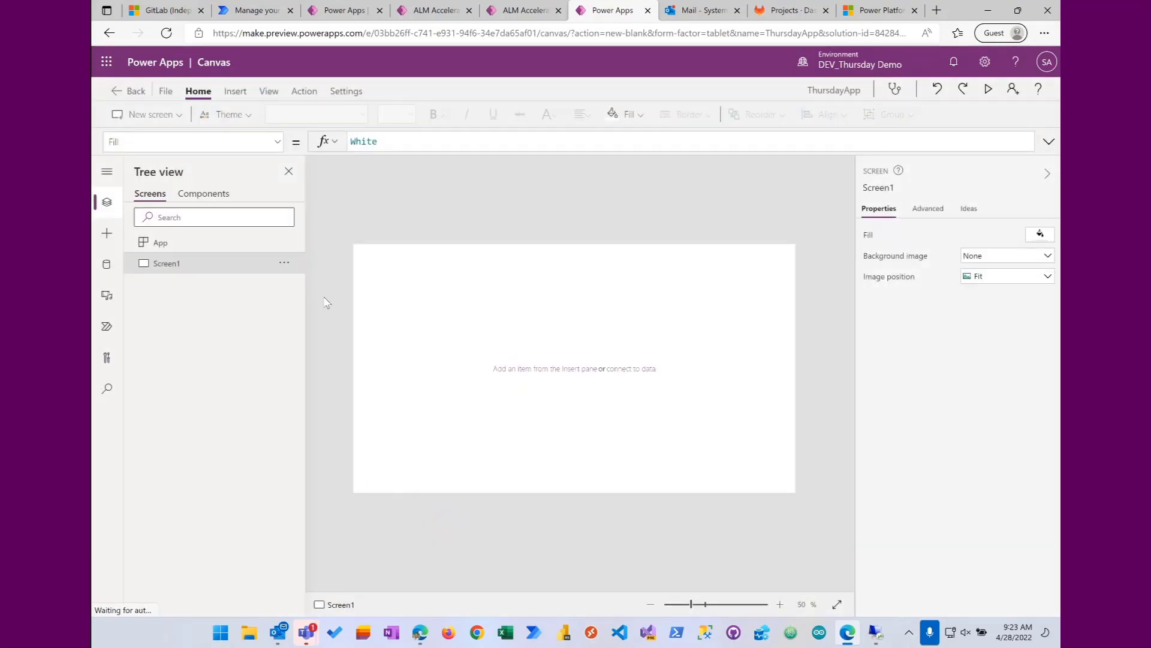
click(107, 234)
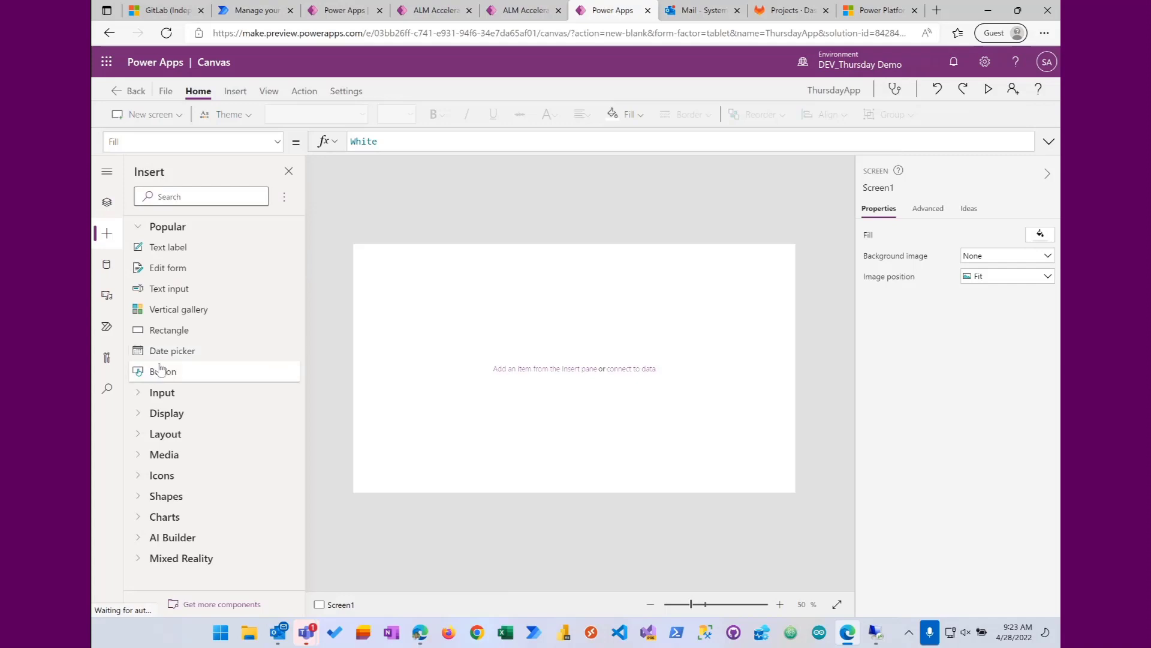
click(155, 373)
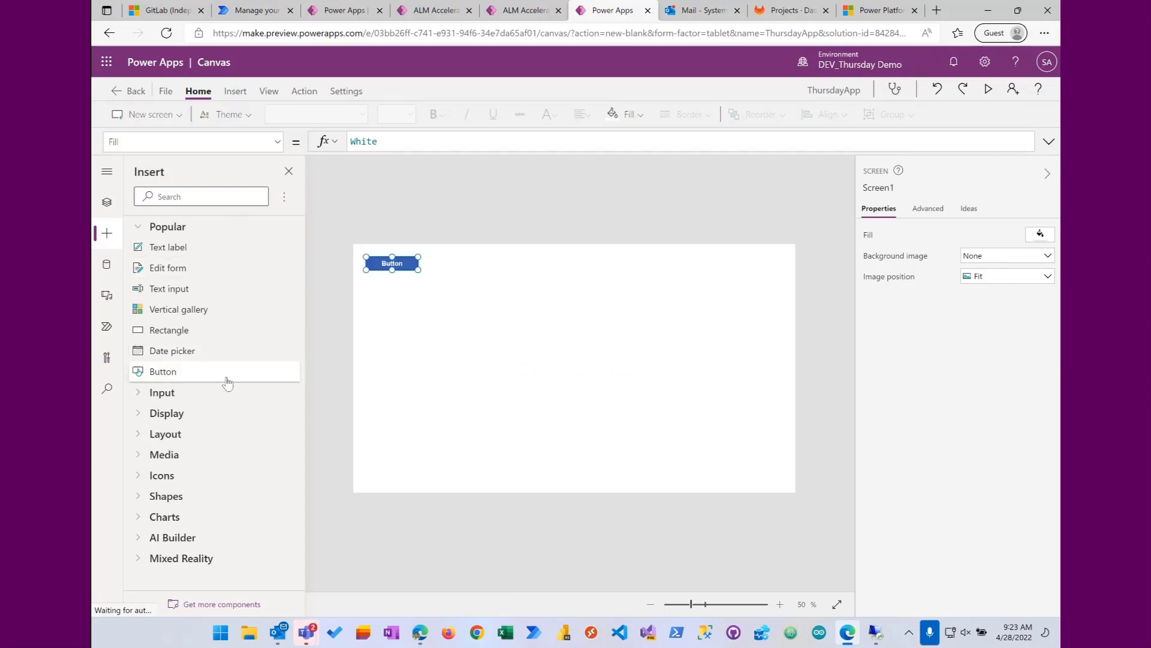
Step: Save ThursdayApp to the cloud and close the app editor to return to the solution
click(163, 88)
click(1023, 599)
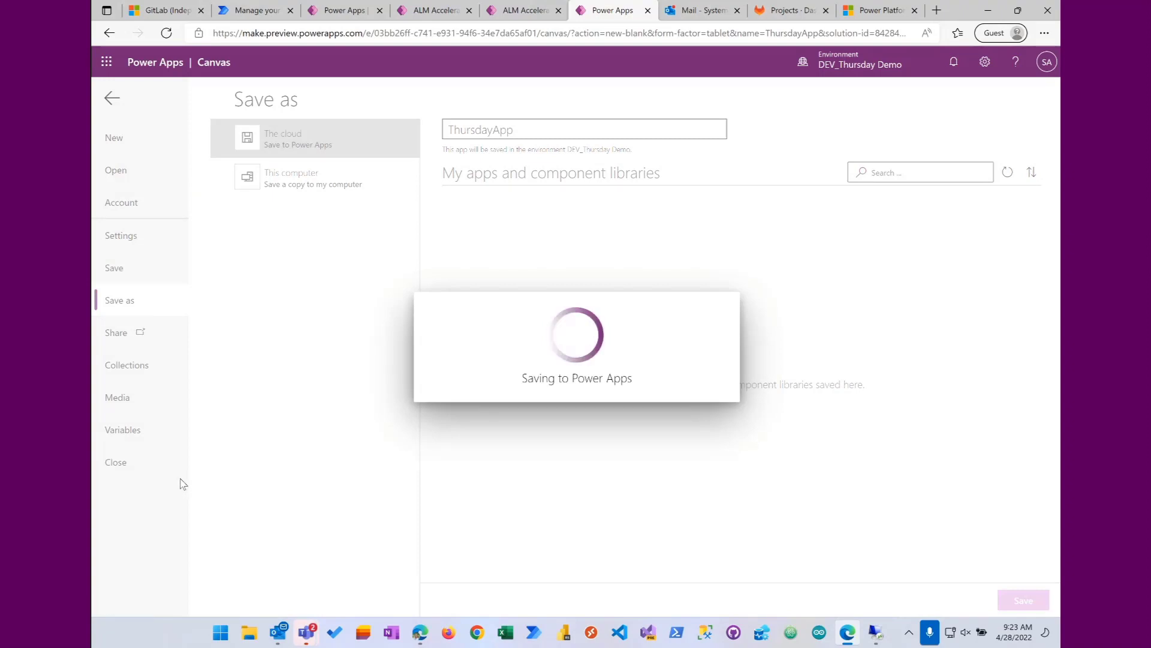
click(123, 465)
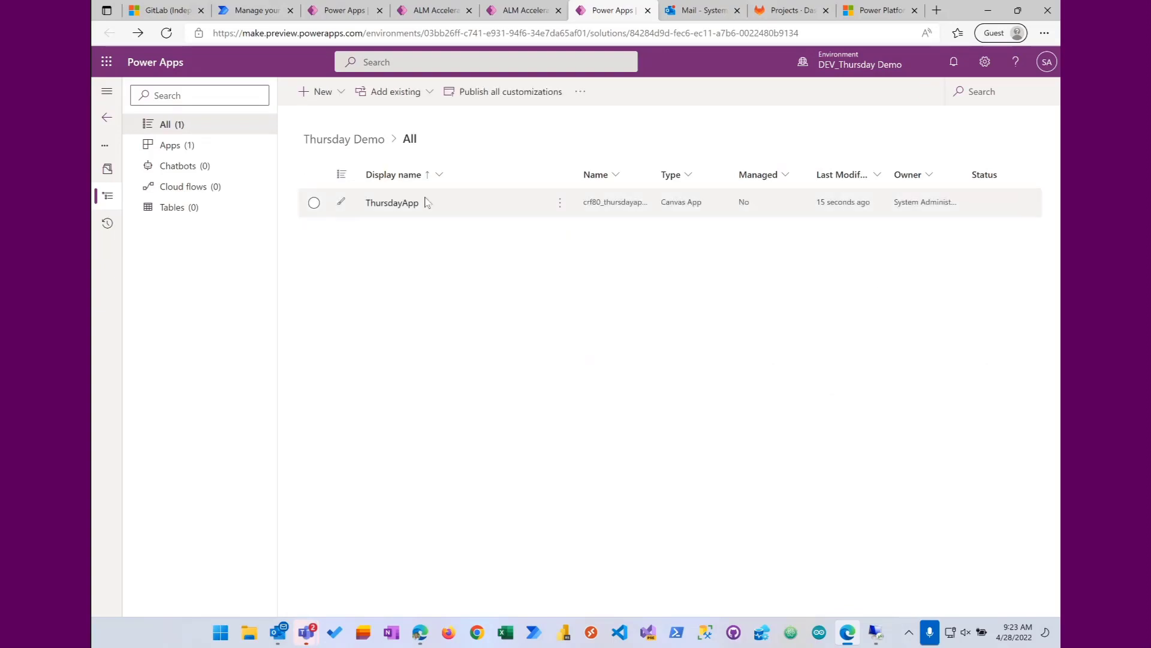
Step: Deploy the Thursday Demo project to the TEST environment from ALM Accelerator for Makers, leaving the notes empty
click(535, 14)
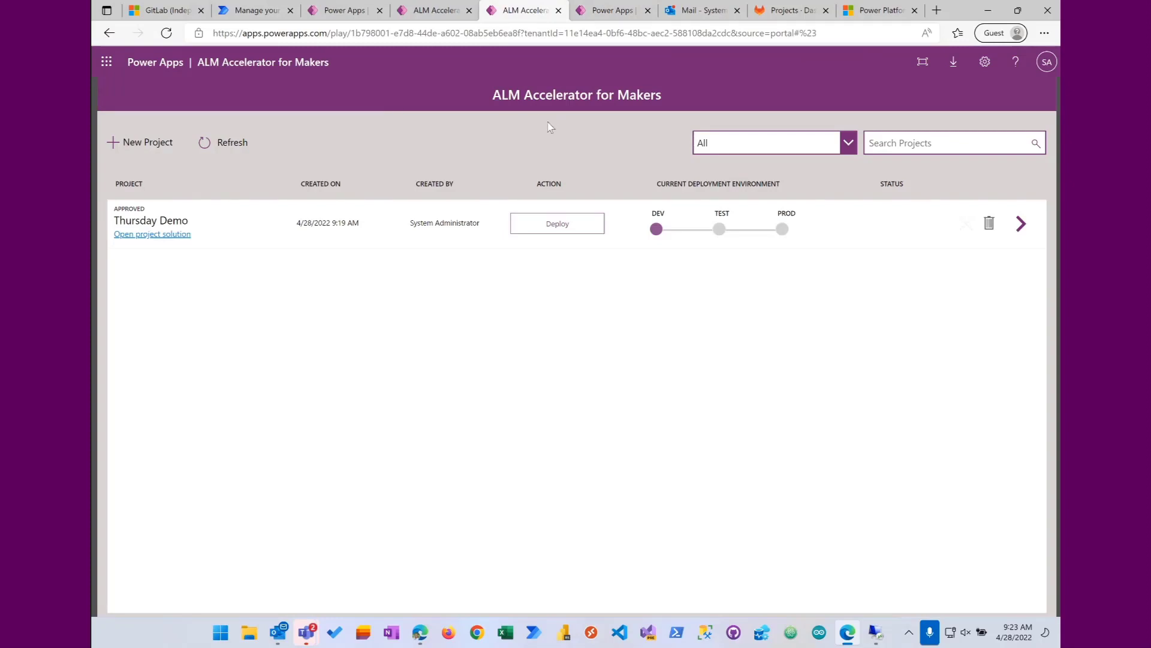
click(563, 223)
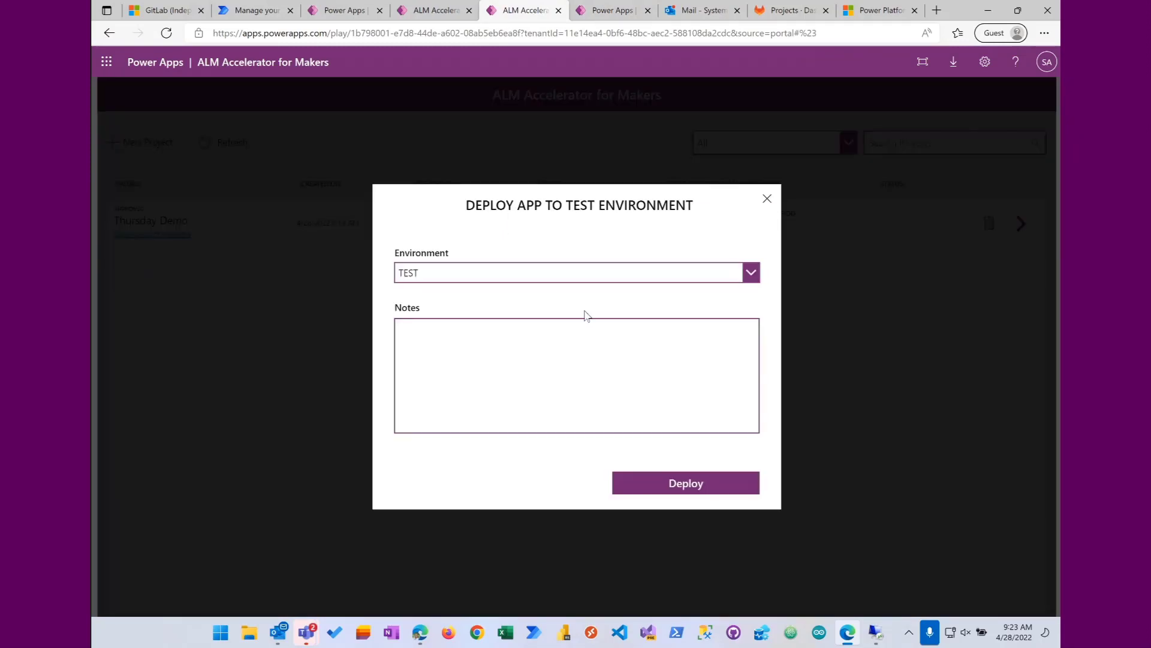
click(675, 490)
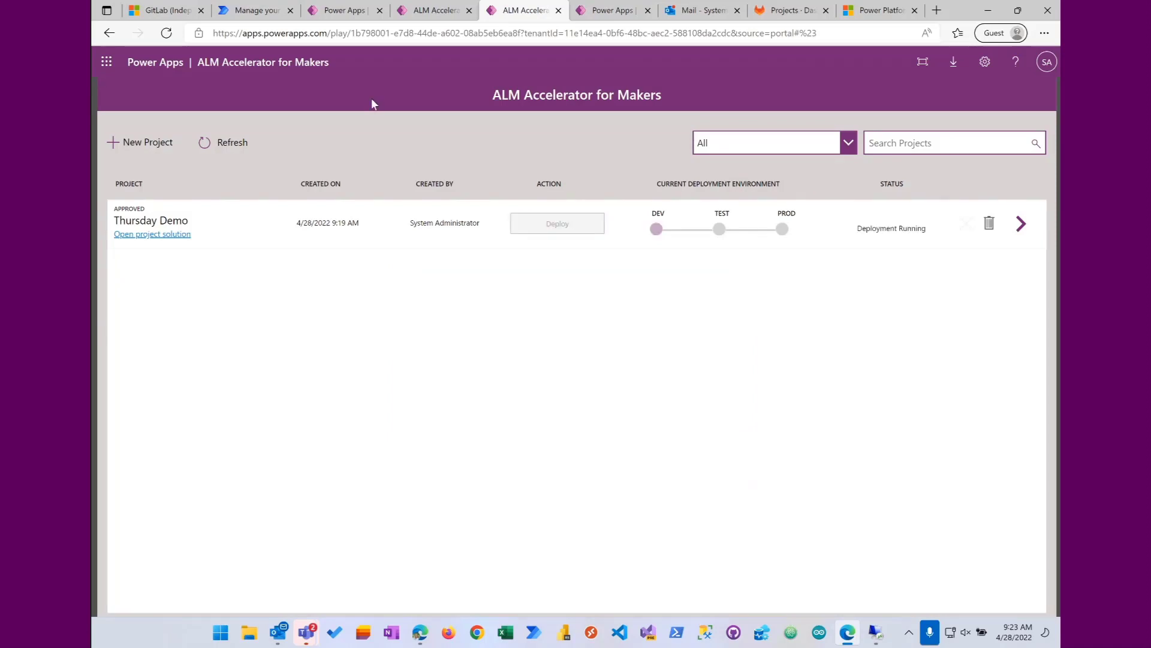
Step: Open the most recent run of the DeployToStage cloud flow from the ALM Accelerator for Makers - GitLab solution
click(351, 13)
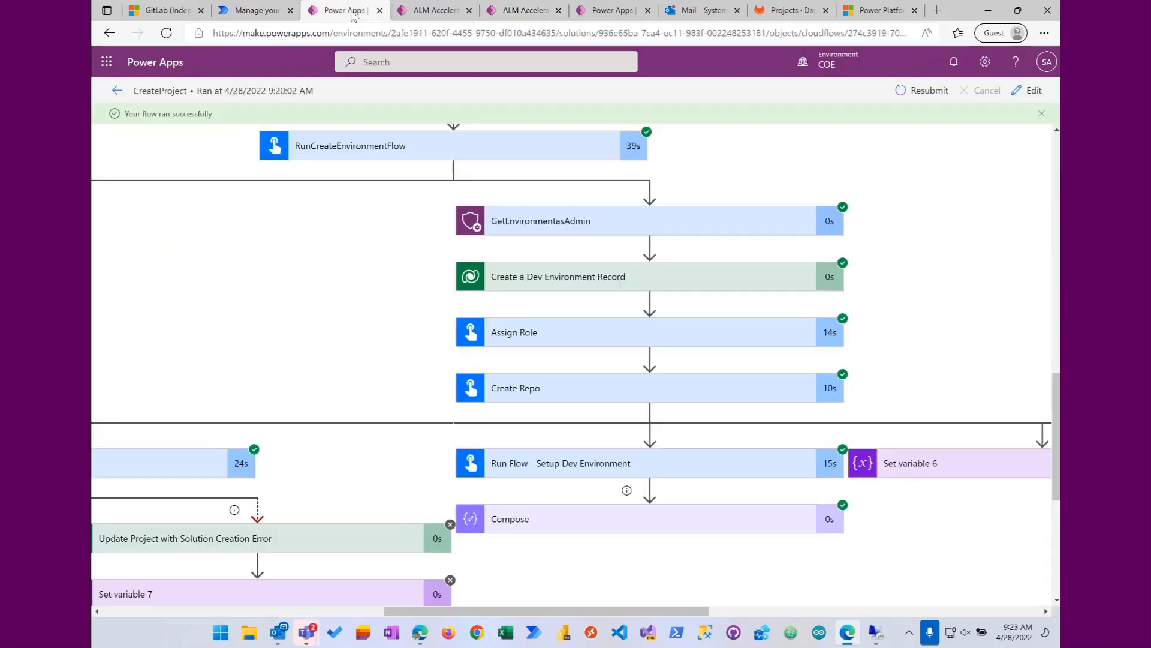
click(118, 91)
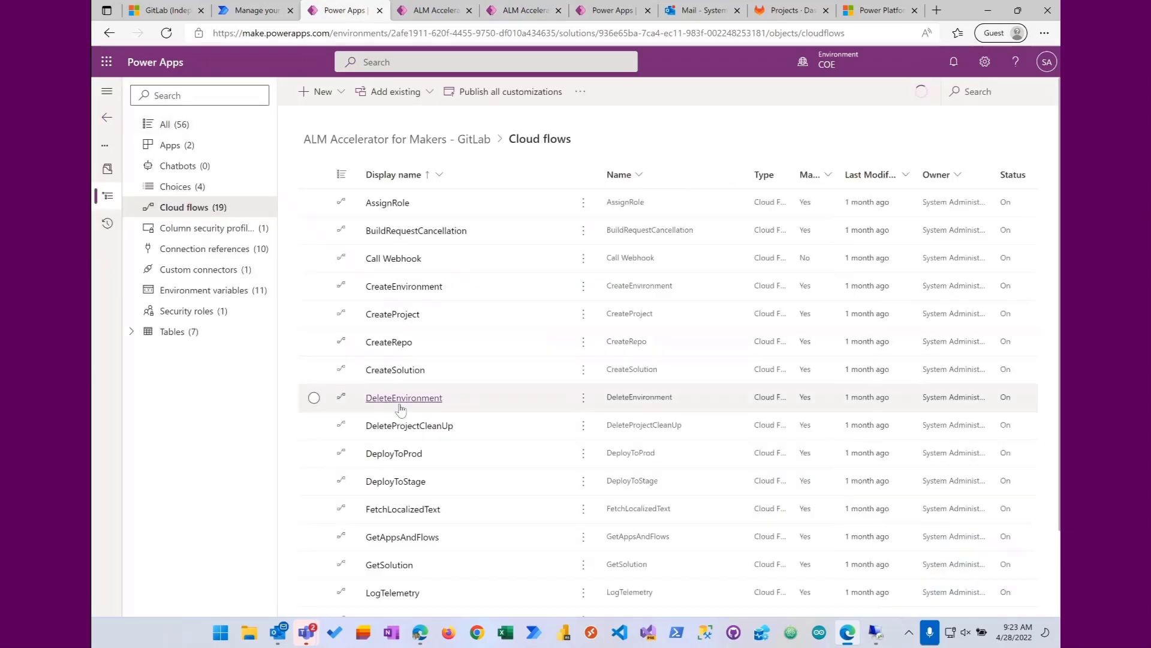
click(403, 482)
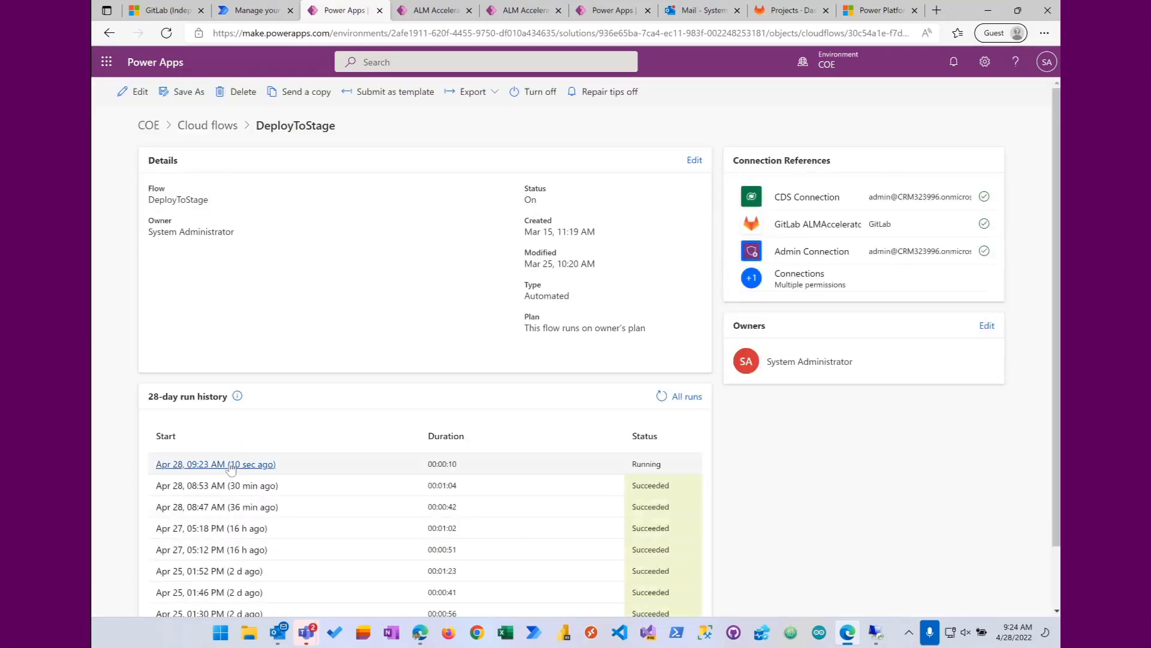
click(260, 462)
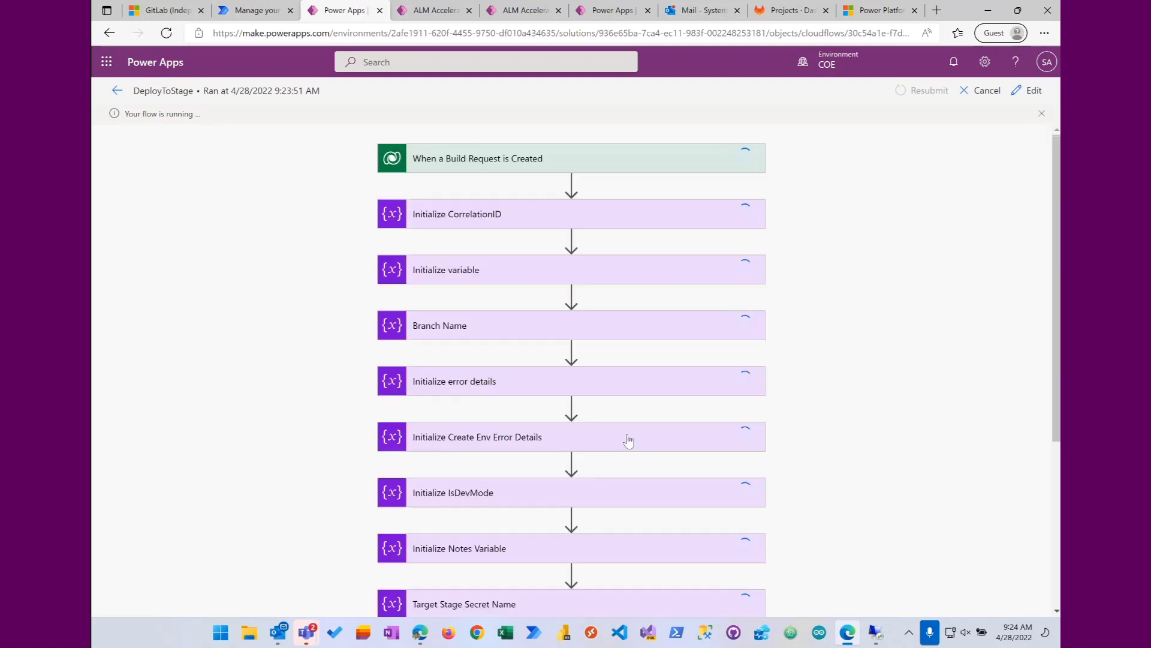
Step: Expand the run's Try scope and Check If Deploying to Test condition, and examine the build environment and pipeline actions
scroll(897, 434, down, 4)
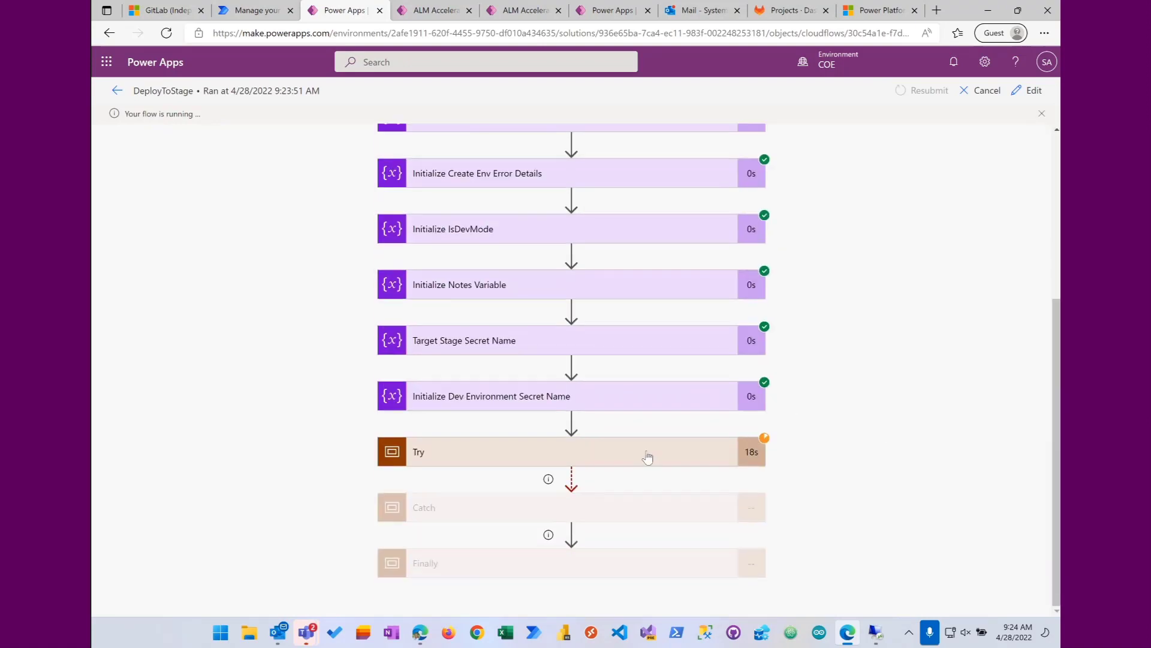
click(647, 454)
scroll(662, 413, down, 8)
scroll(647, 417, down, 4)
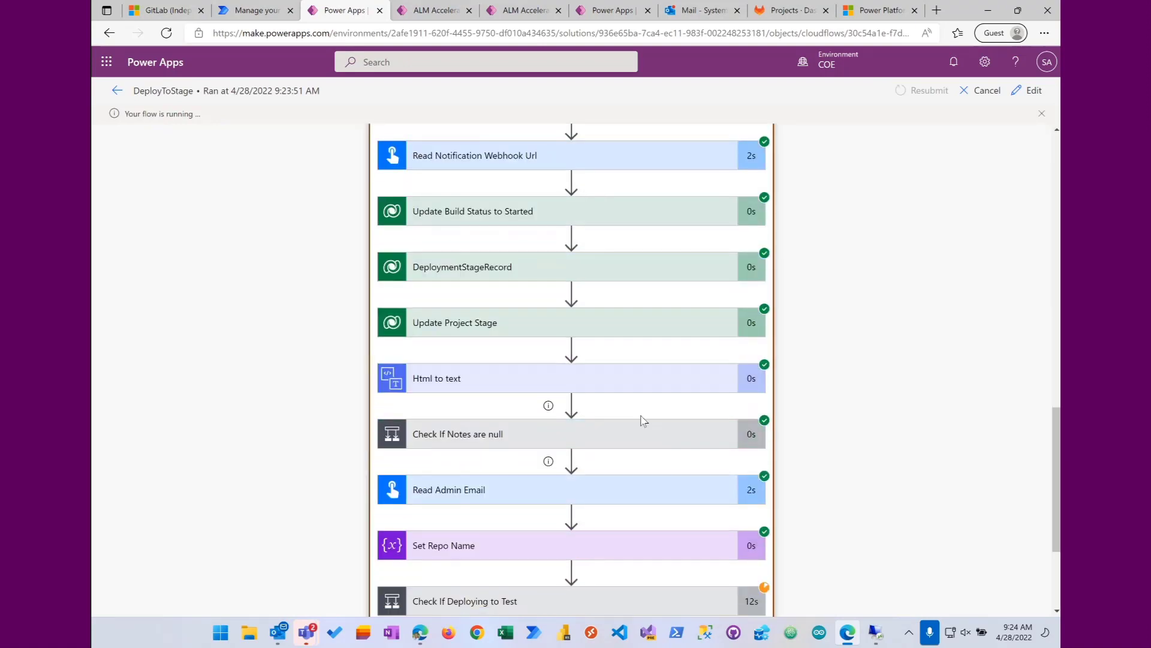
click(620, 454)
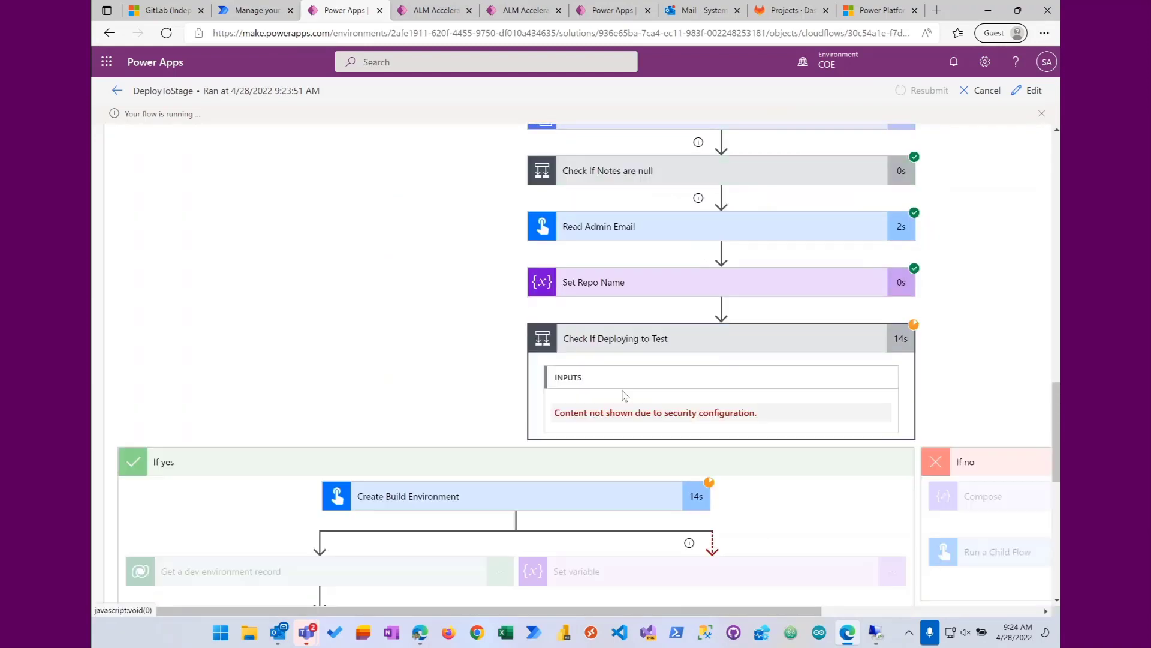
scroll(624, 394, down, 3)
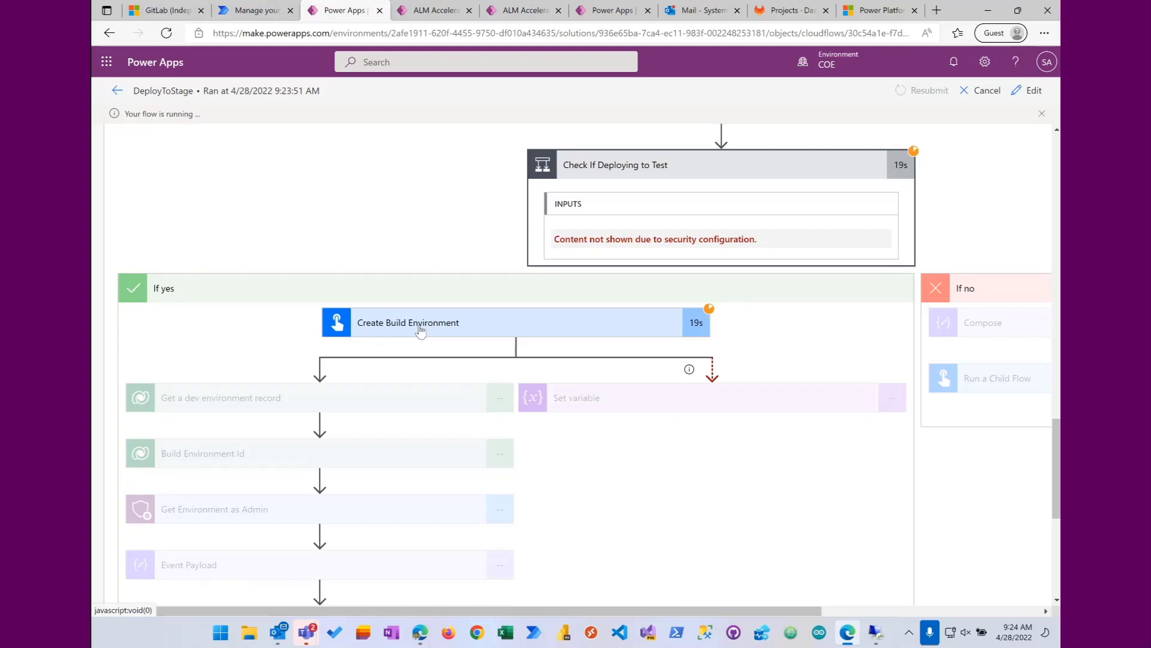
scroll(424, 244, down, 1)
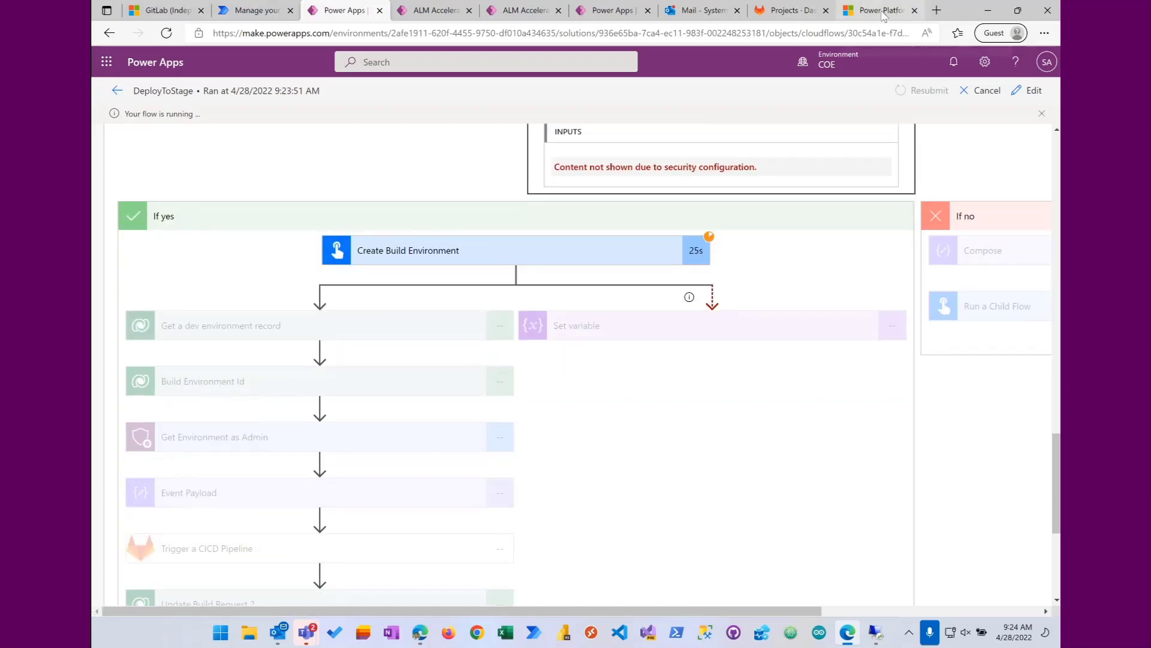
Step: Refresh the environments in the Power Platform admin center to check for the build environment, and recheck the DeployToStage run's progress
click(885, 12)
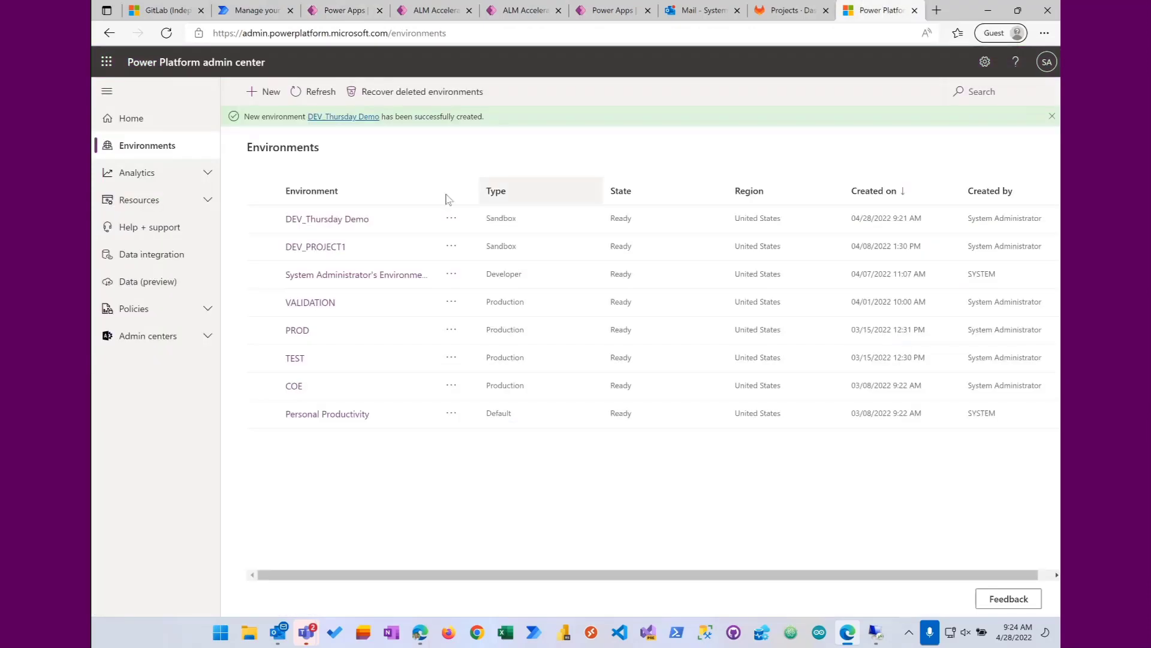
click(319, 93)
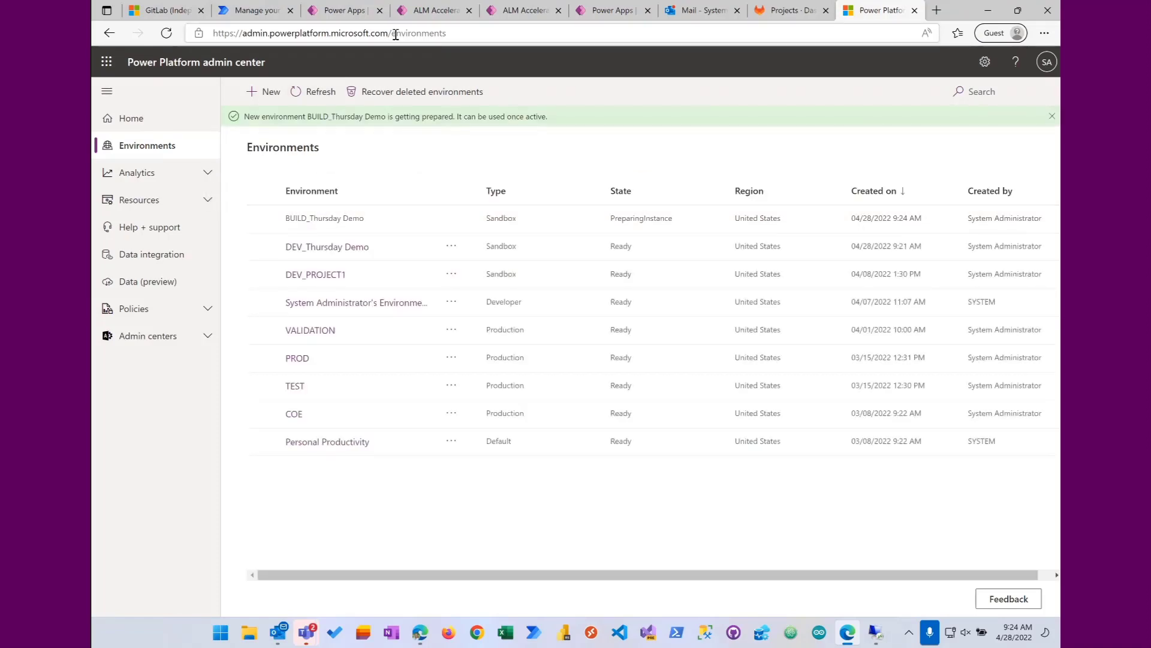
click(358, 12)
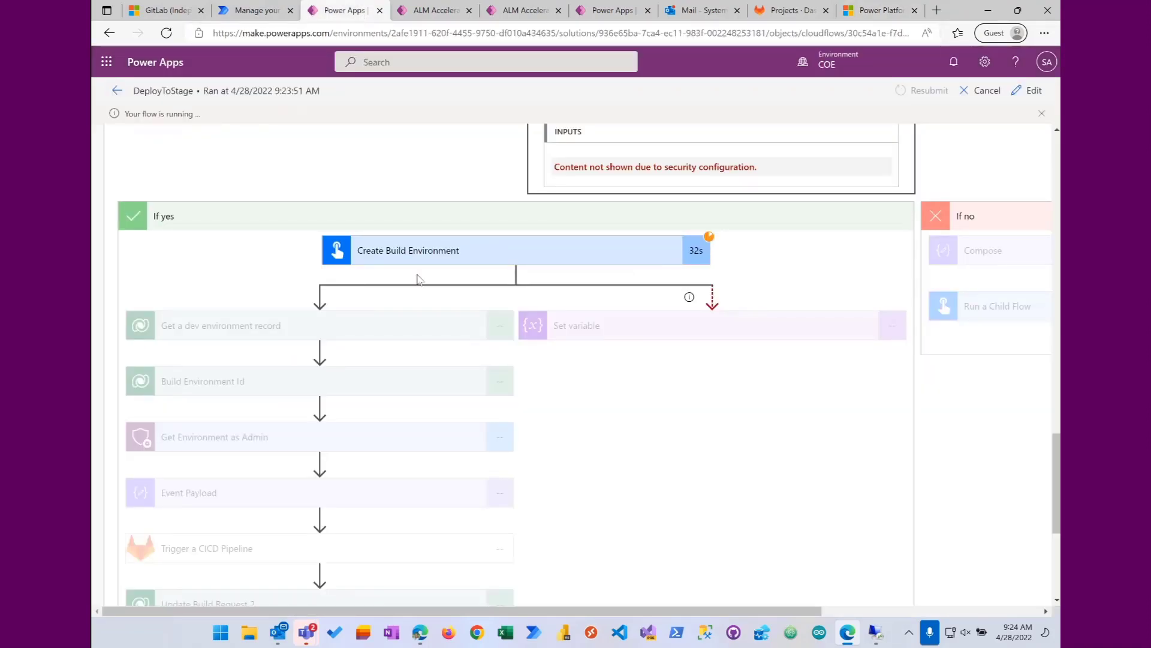
scroll(609, 396, down, 1)
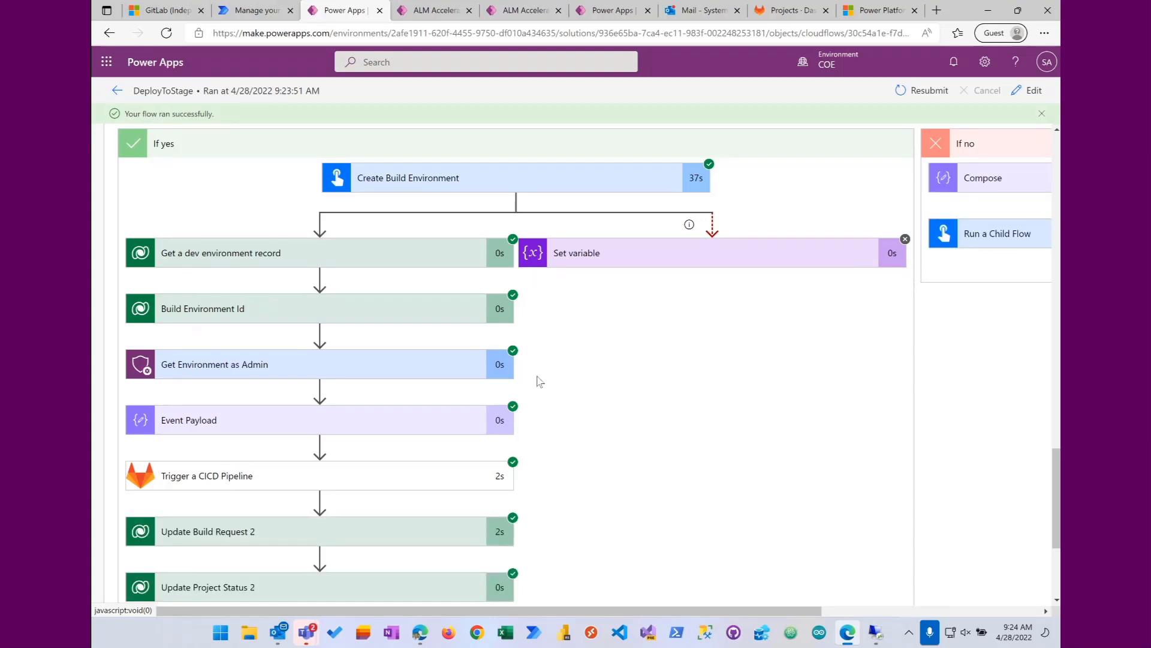
Step: Open the ThursdayDemo project in GitLab and examine the Build and Notify jobs of its Initial commit pipeline
click(789, 12)
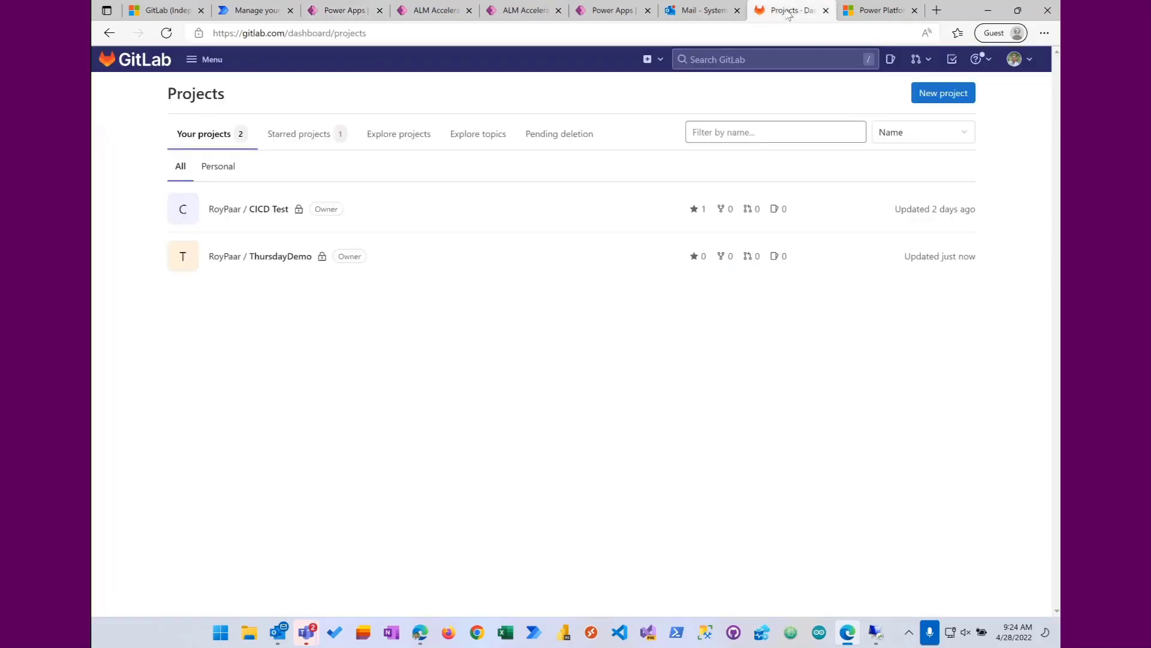
click(288, 258)
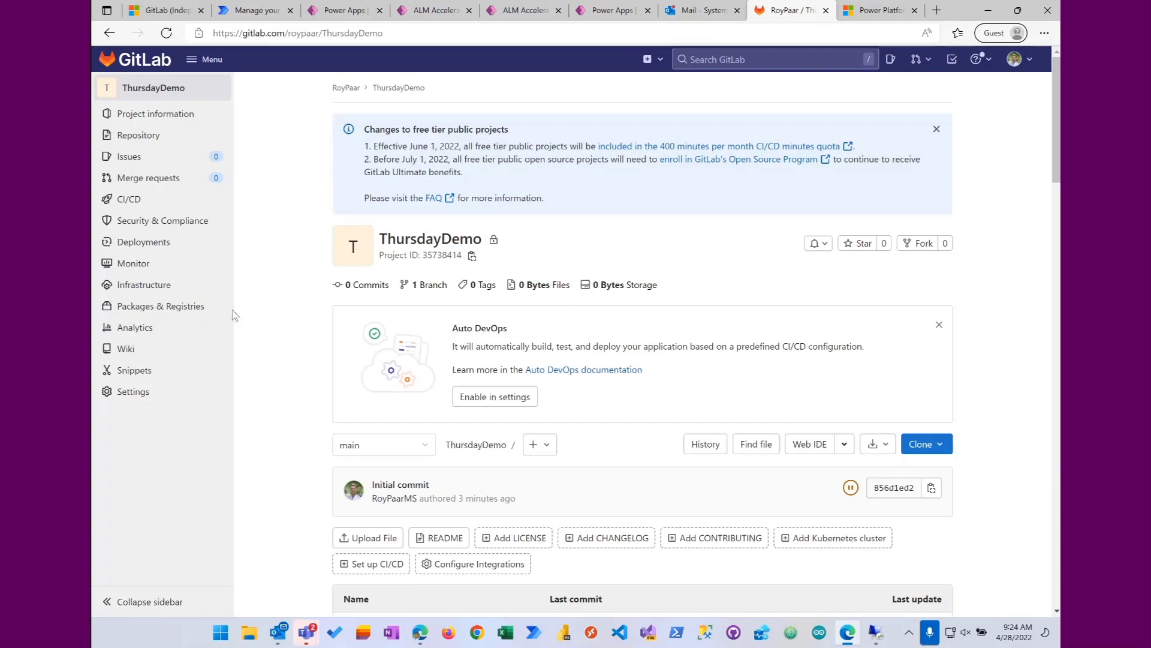
click(133, 203)
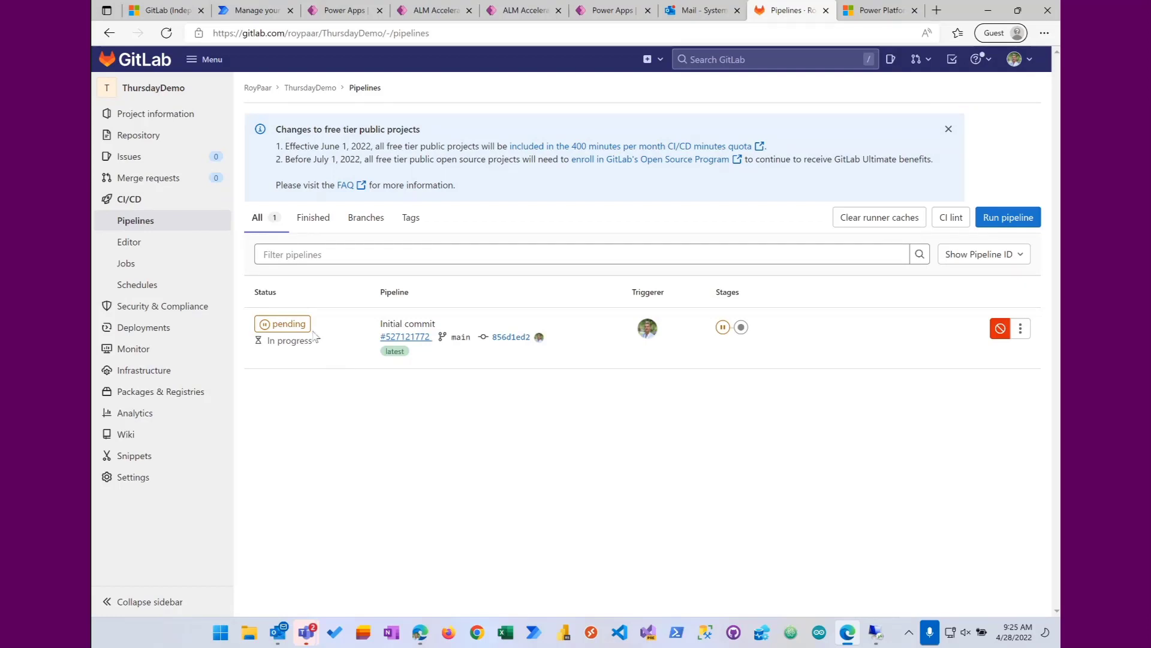
click(286, 324)
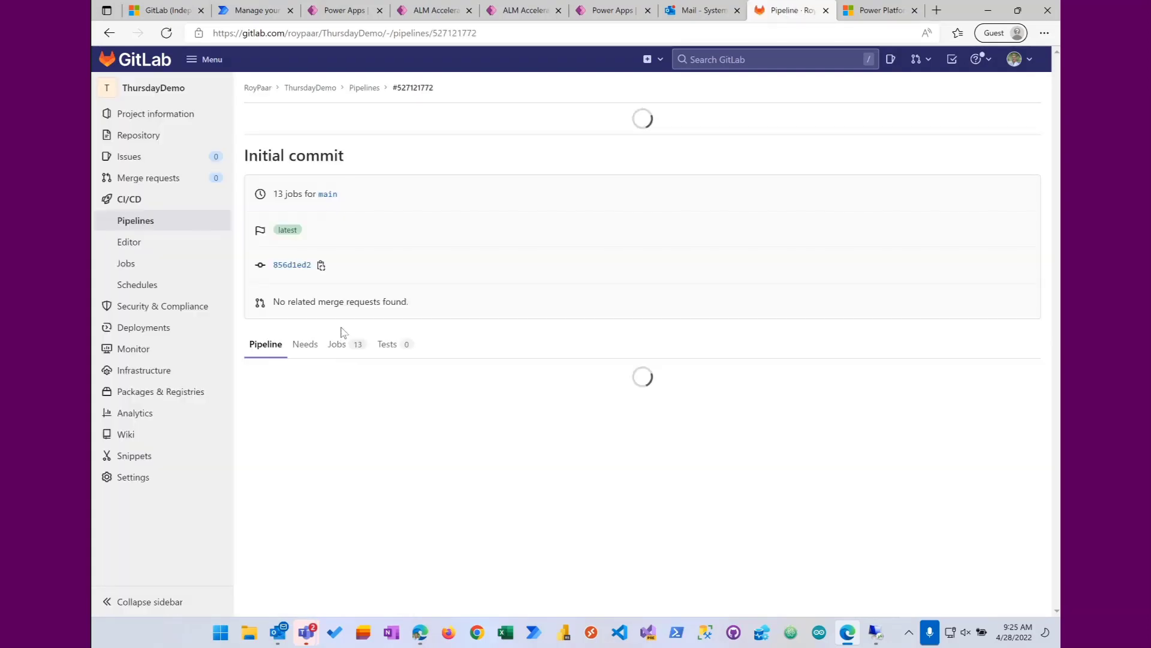
scroll(498, 285, down, 4)
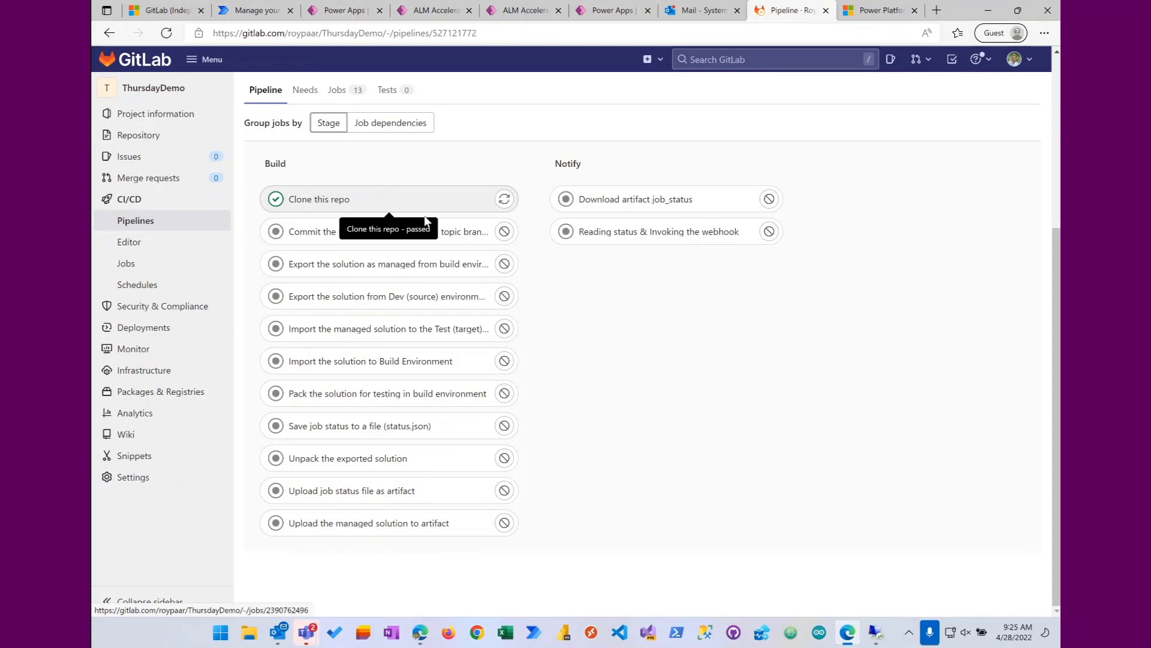
Step: Switch to the GitLabRunner remote desktop and bring up the runner's builds folder to check for the ThursdayDemo files
click(879, 634)
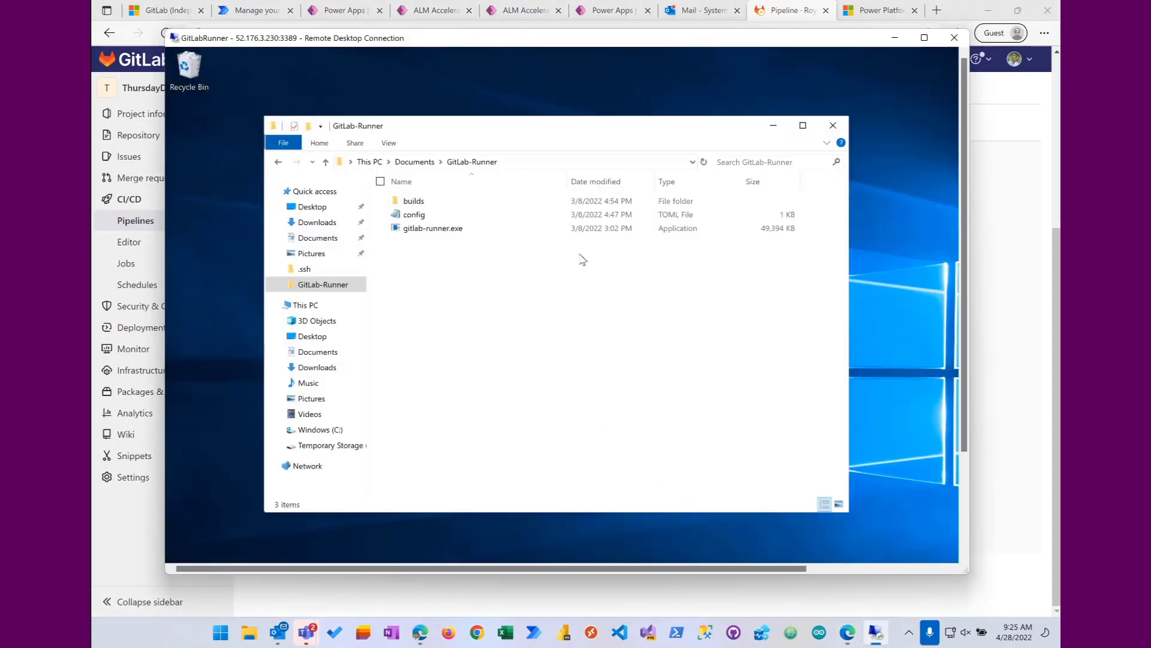
click(774, 127)
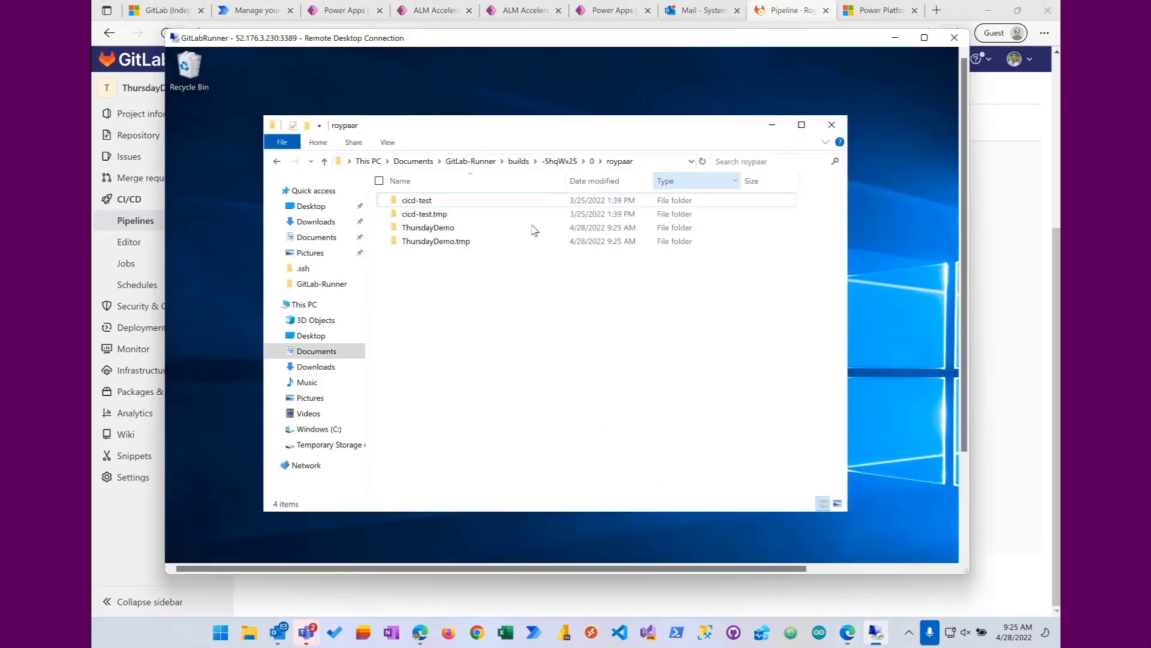
Step: Select the ThursdayDemo and ThursdayDemo.tmp folders in the runner's builds folder, and minimize the remote desktop to return to the GitLab pipeline
click(438, 227)
shift+click(455, 241)
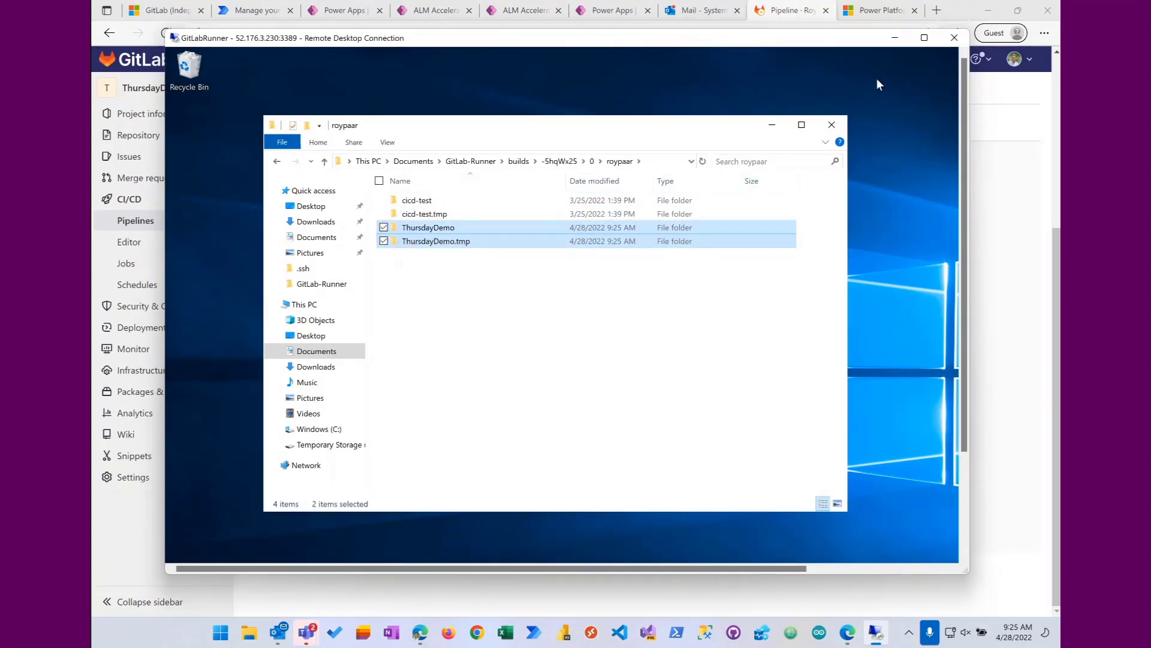
click(897, 41)
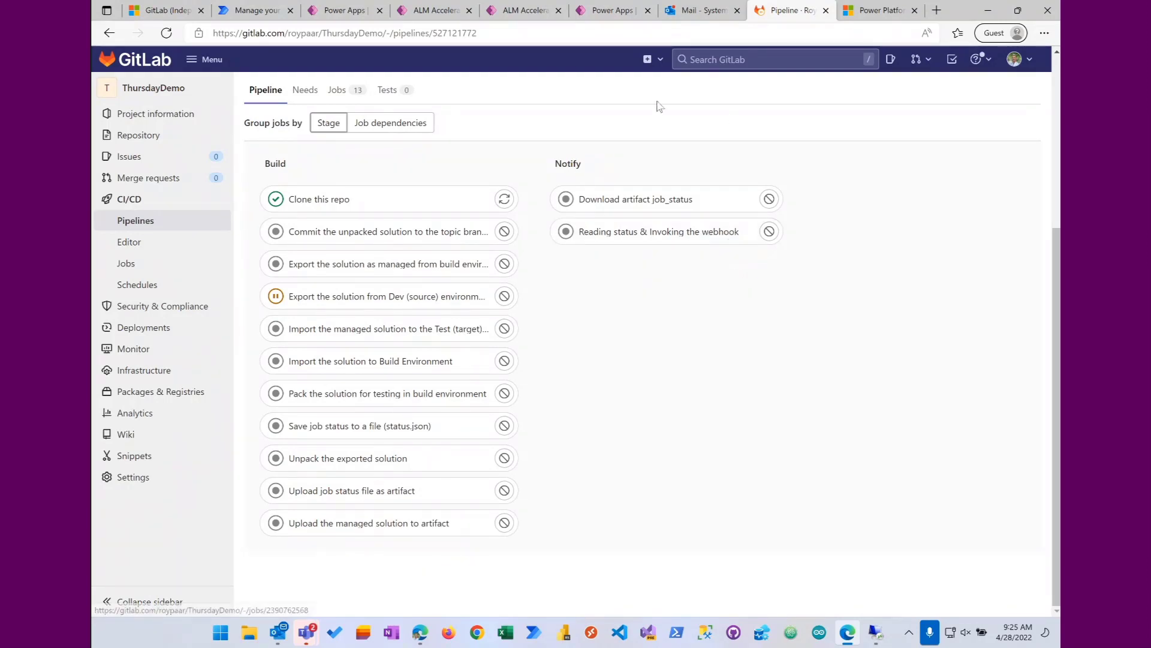
Step: Check the Thursday Demo project's deployment status in ALM Accelerator for Makers, and recheck the job progress in the ThursdayDemo GitLab pipeline
click(617, 12)
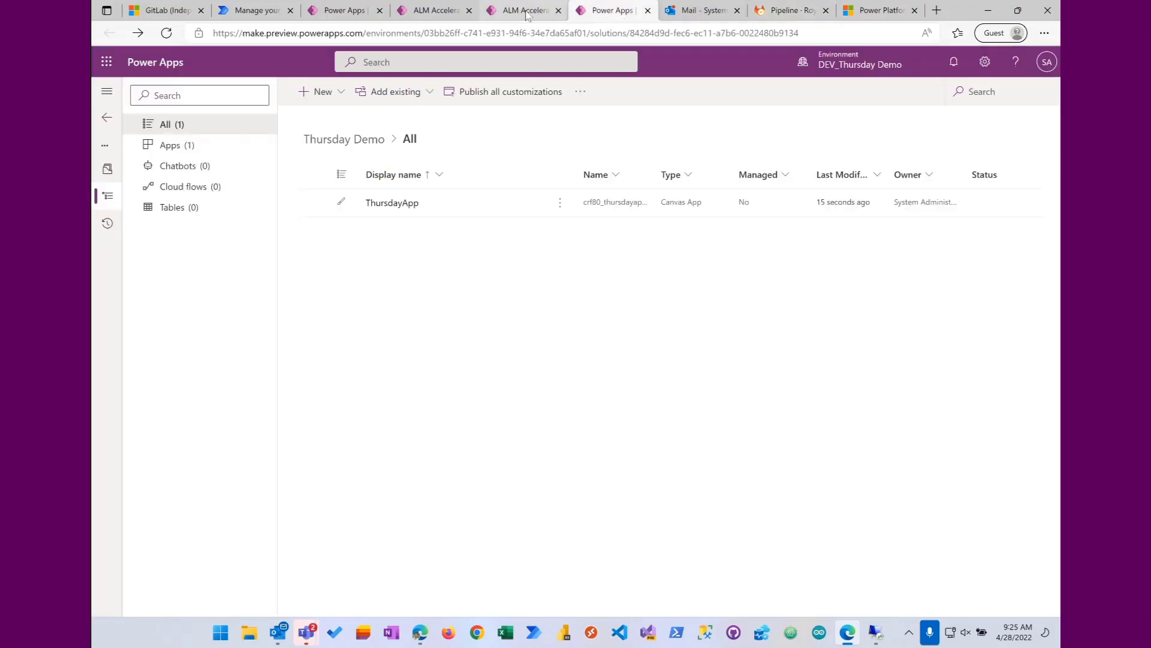
click(526, 11)
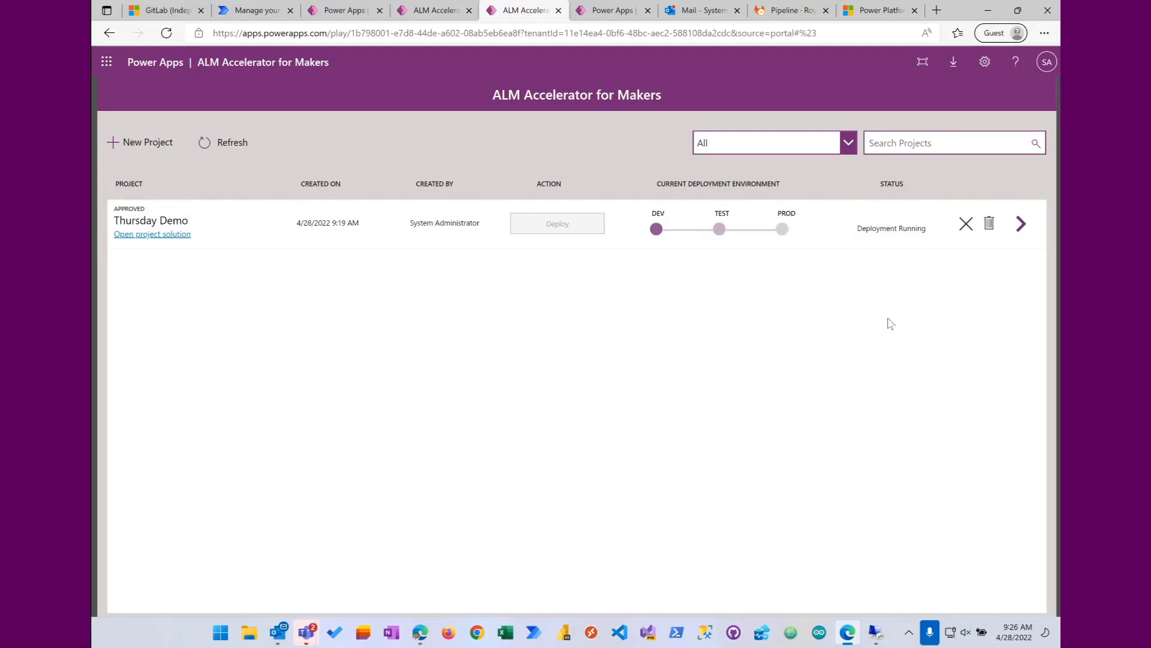
click(791, 12)
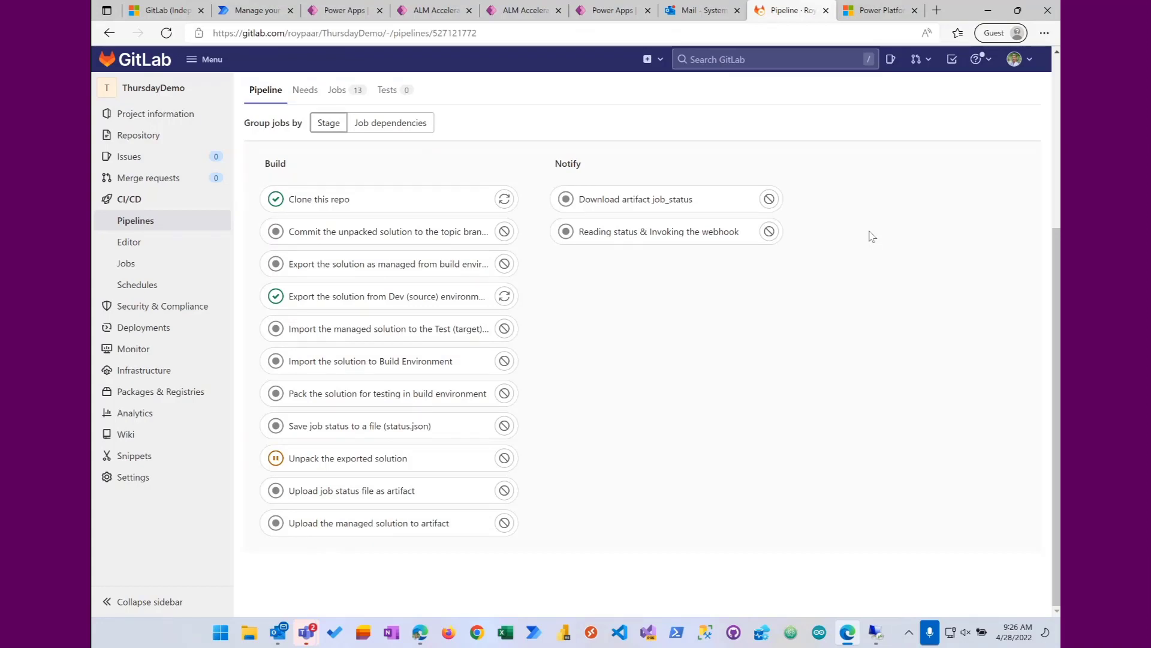
click(757, 19)
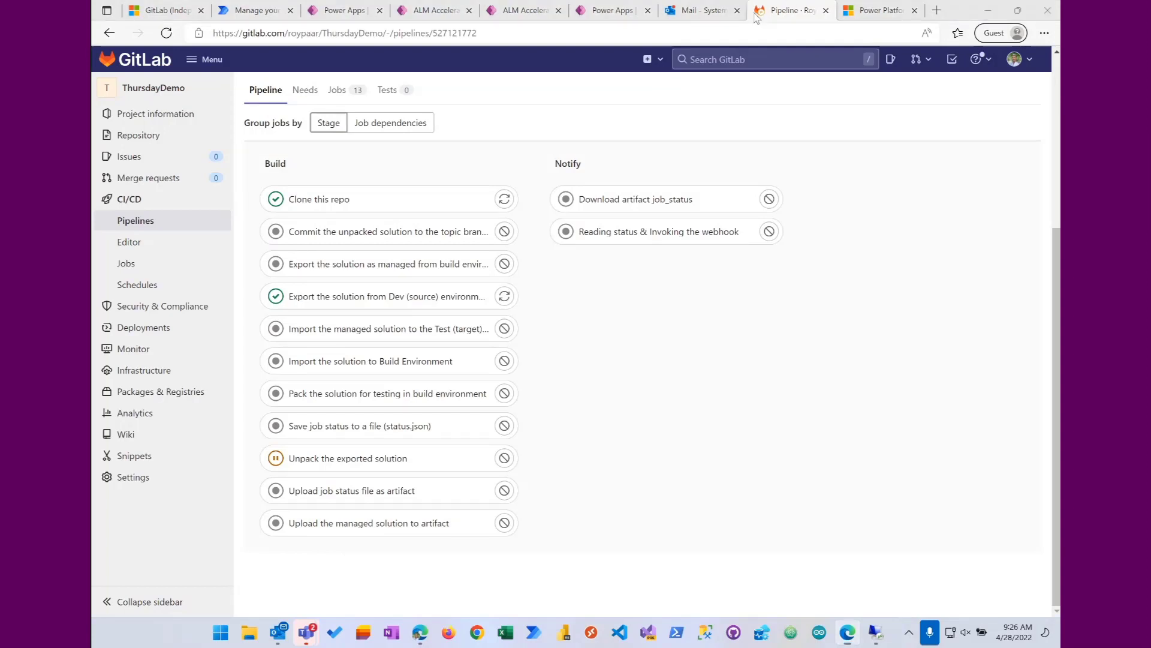
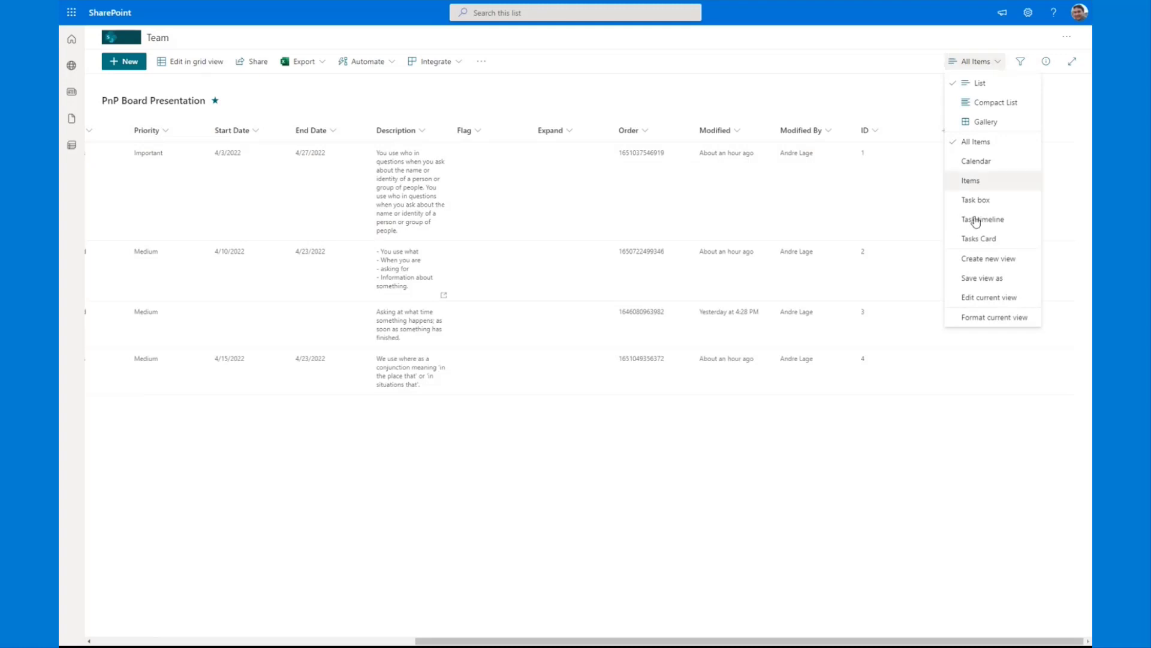
Step: Create a board view named OoB Board for the PnP Board Presentation list, organized by the Category column
click(987, 259)
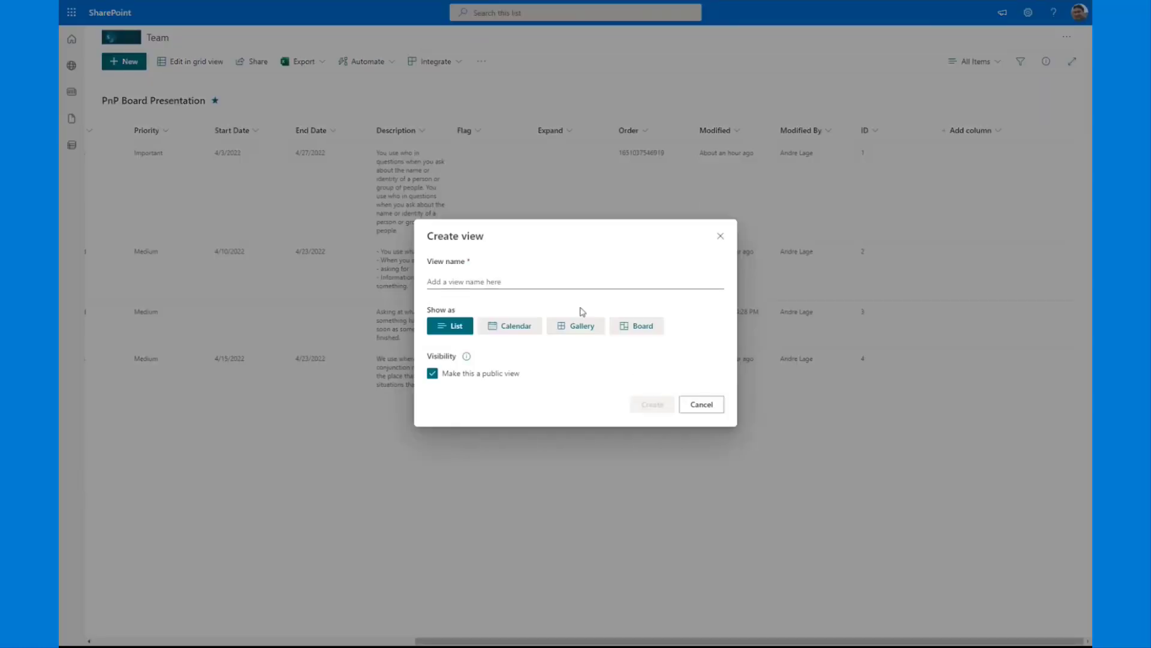
click(567, 282)
text(OoB)
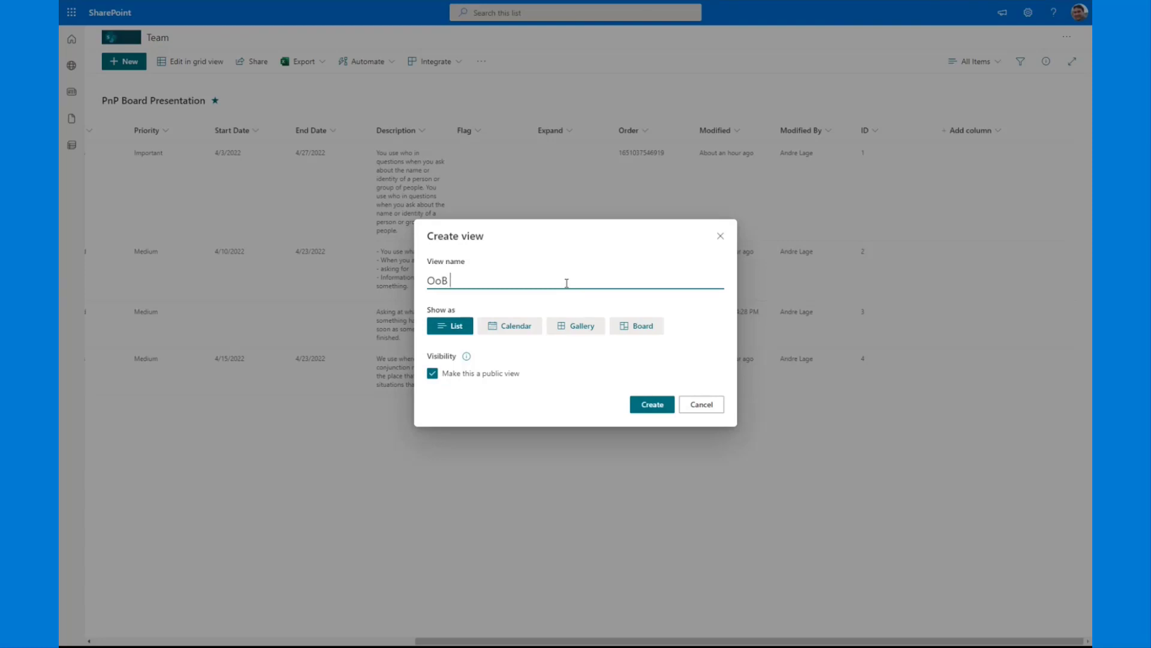
text( Board)
click(627, 325)
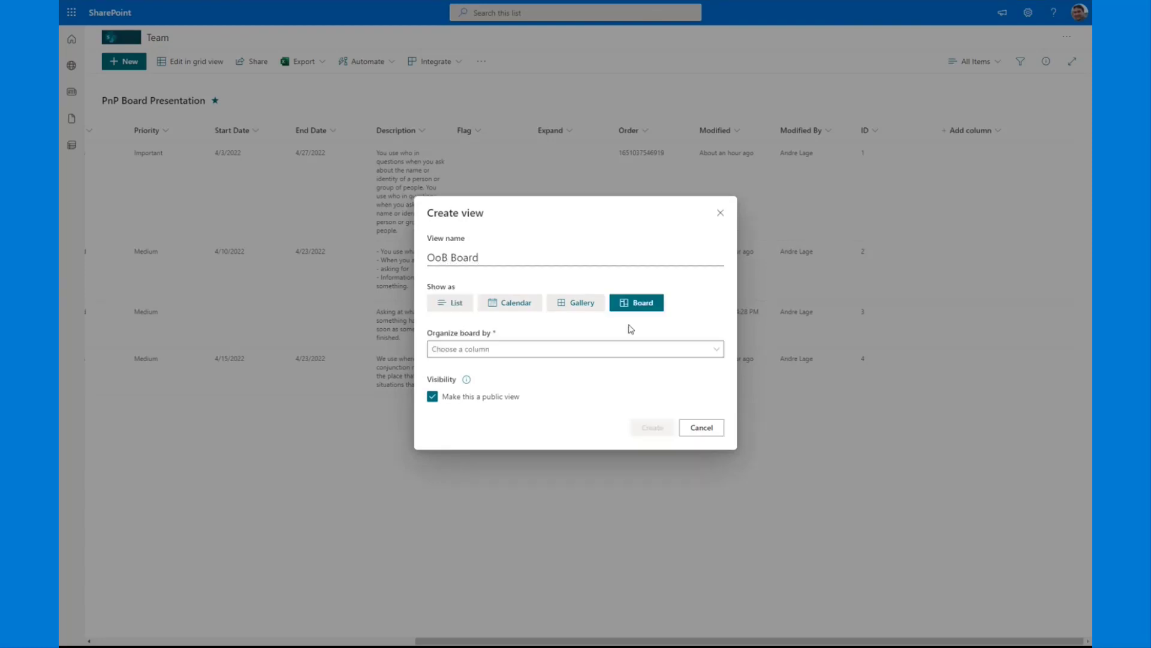
click(611, 353)
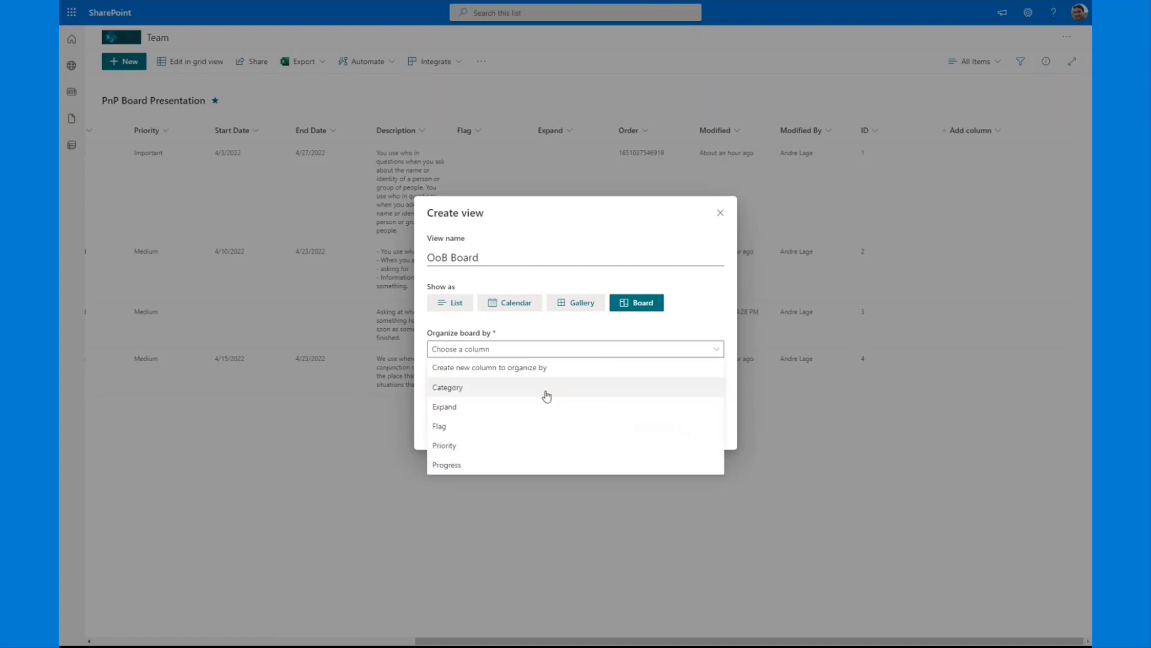
click(546, 388)
click(655, 430)
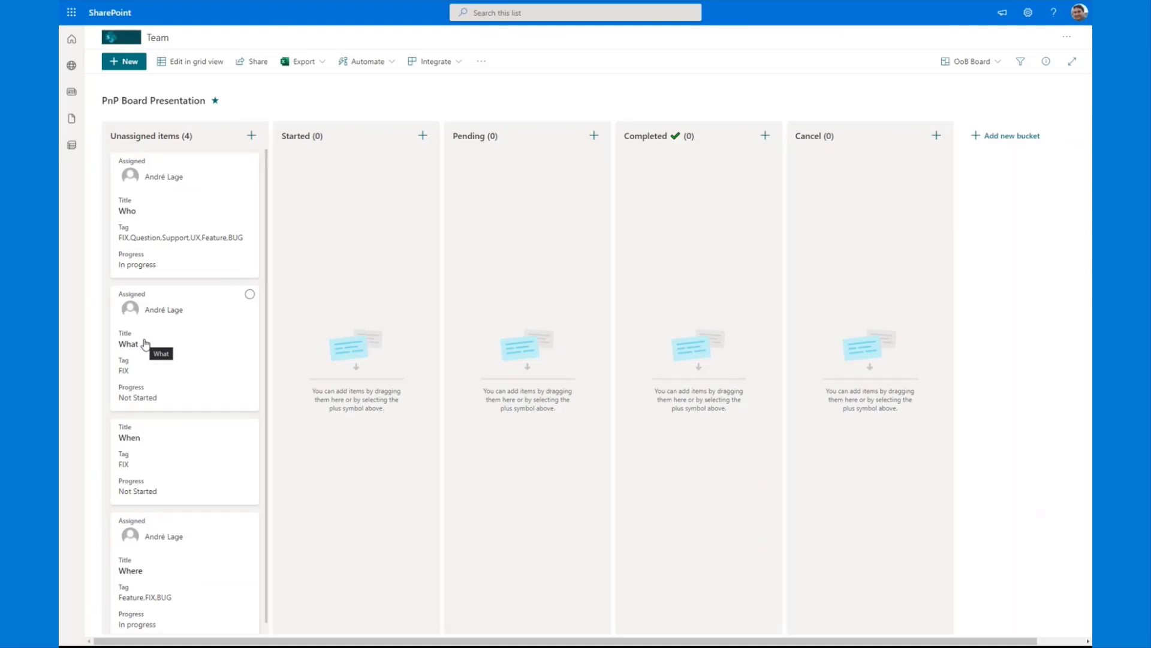
Step: Bring up the Card Designer for the OoB Board view to review the card's columns, and close it
click(993, 66)
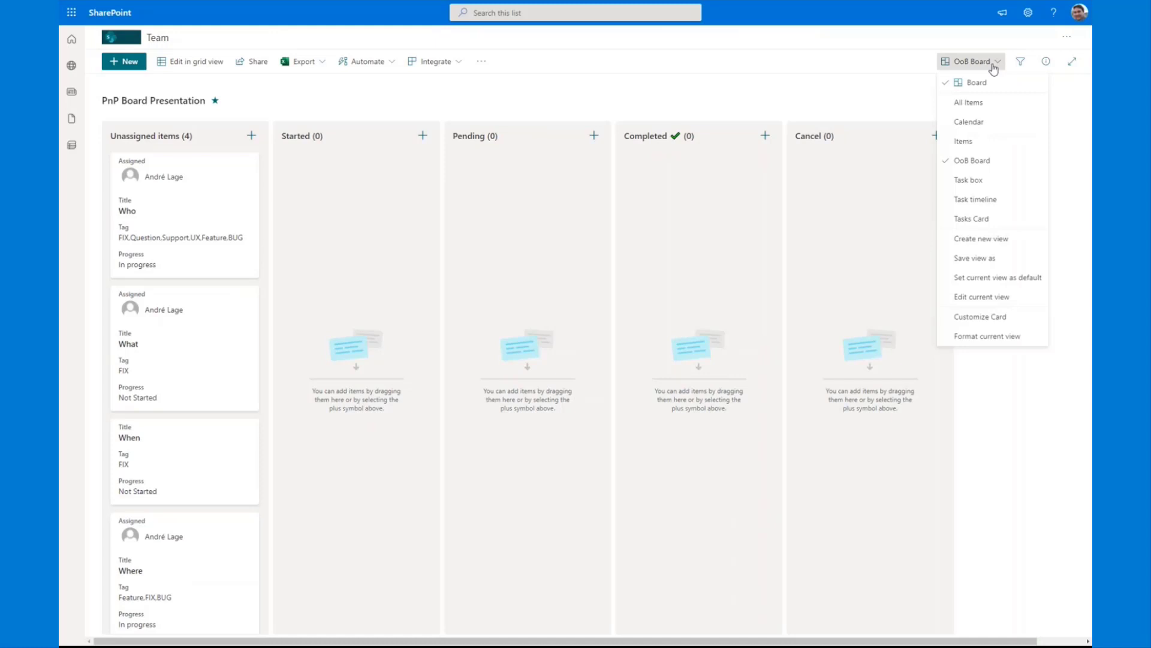
click(980, 317)
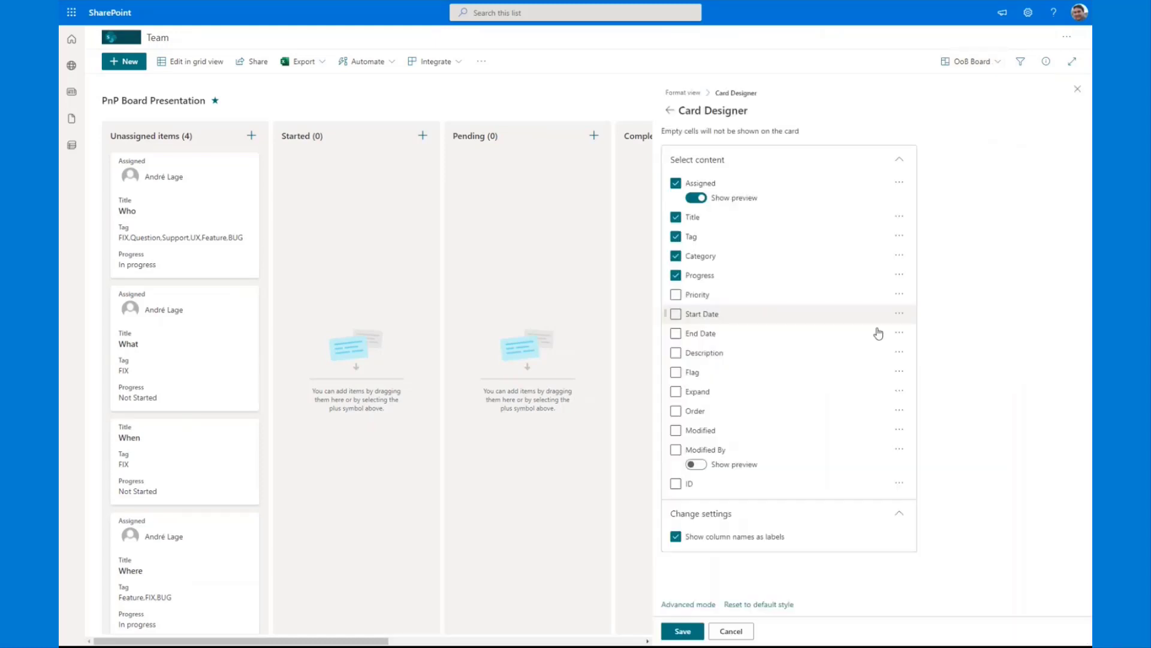
click(1077, 89)
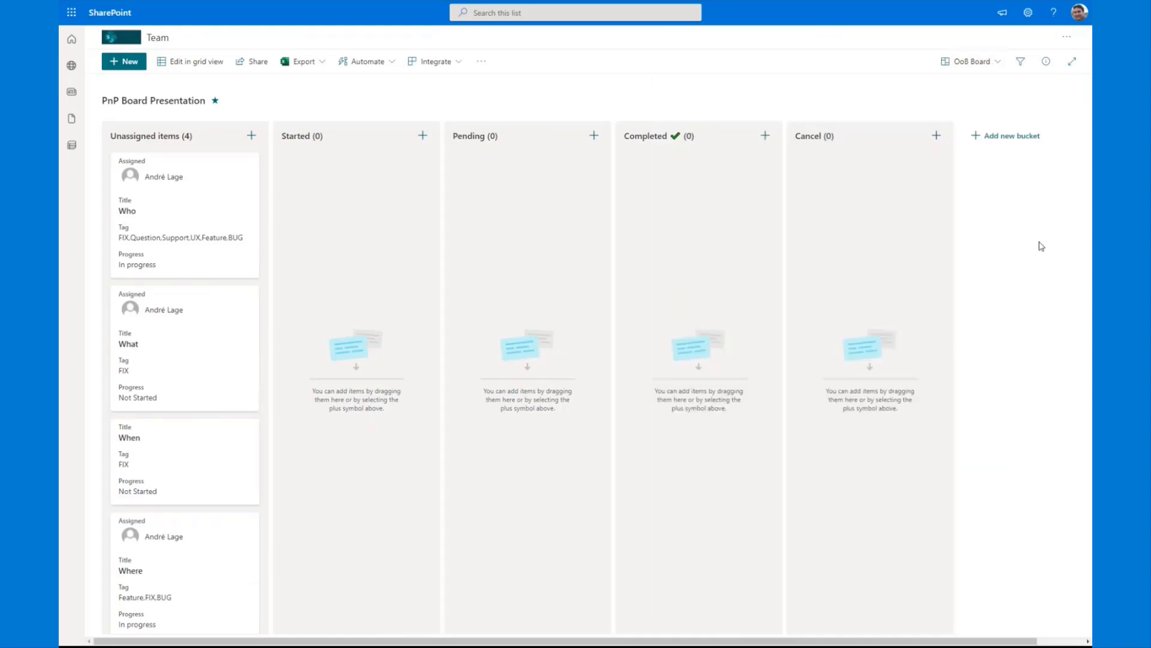
Step: Show the OoB Board view's formatting JSON in advanced mode, and open board-tag-format.json in the pnp List-Formatting repository on GitHub
click(1010, 67)
click(989, 334)
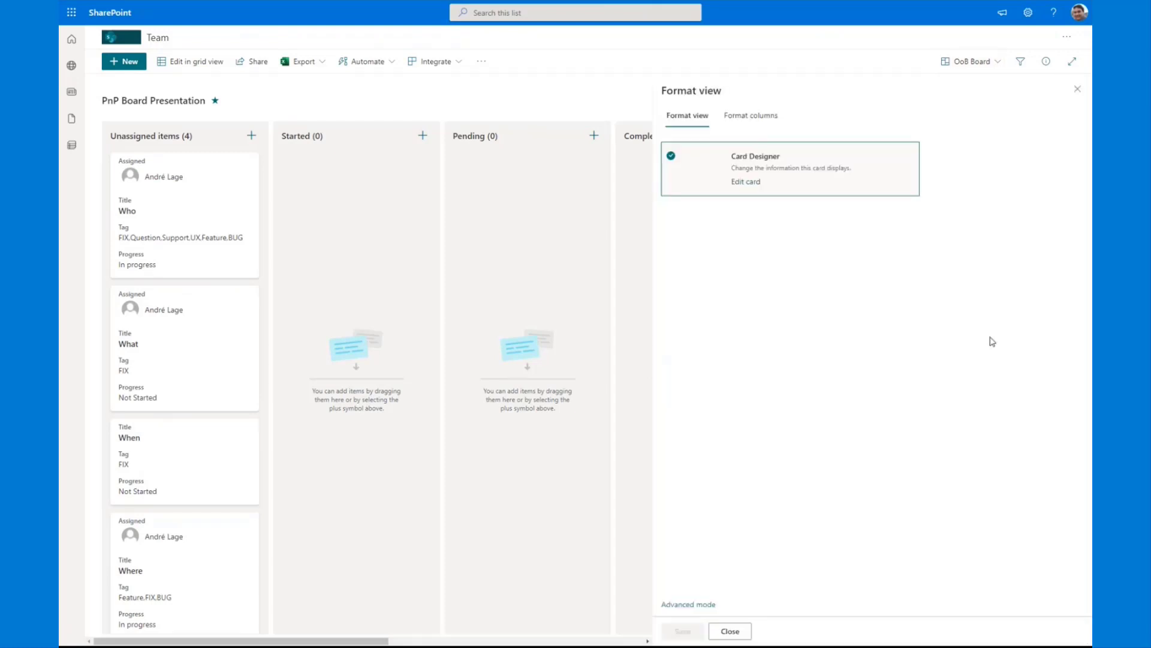
click(685, 604)
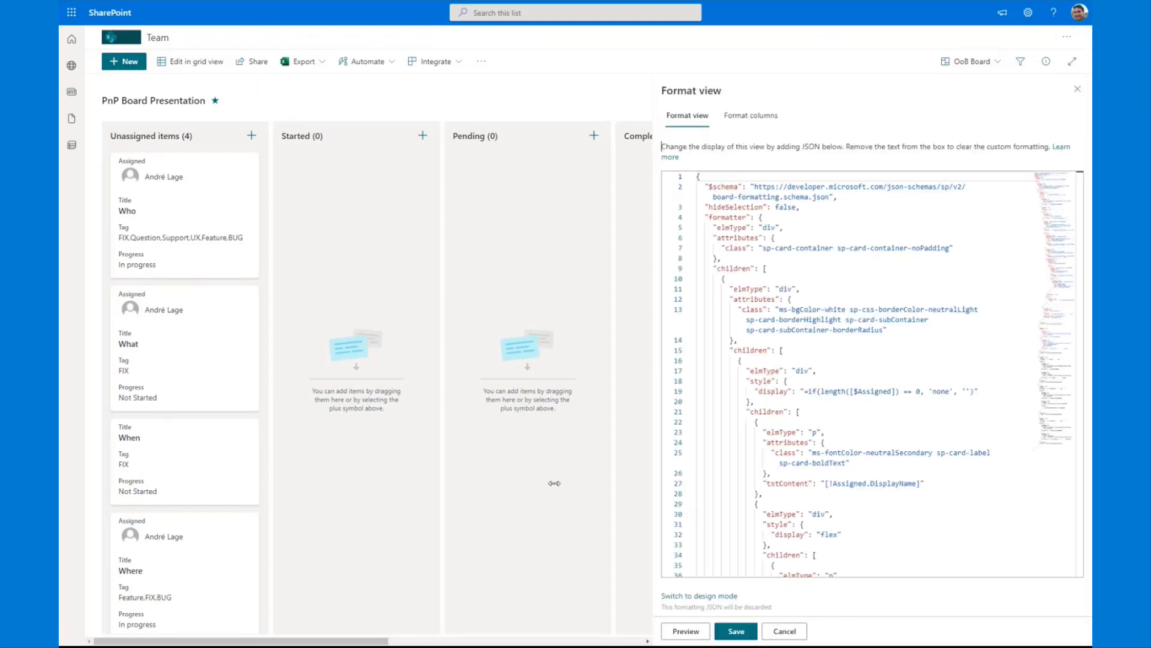
key(ctrl+Tab)
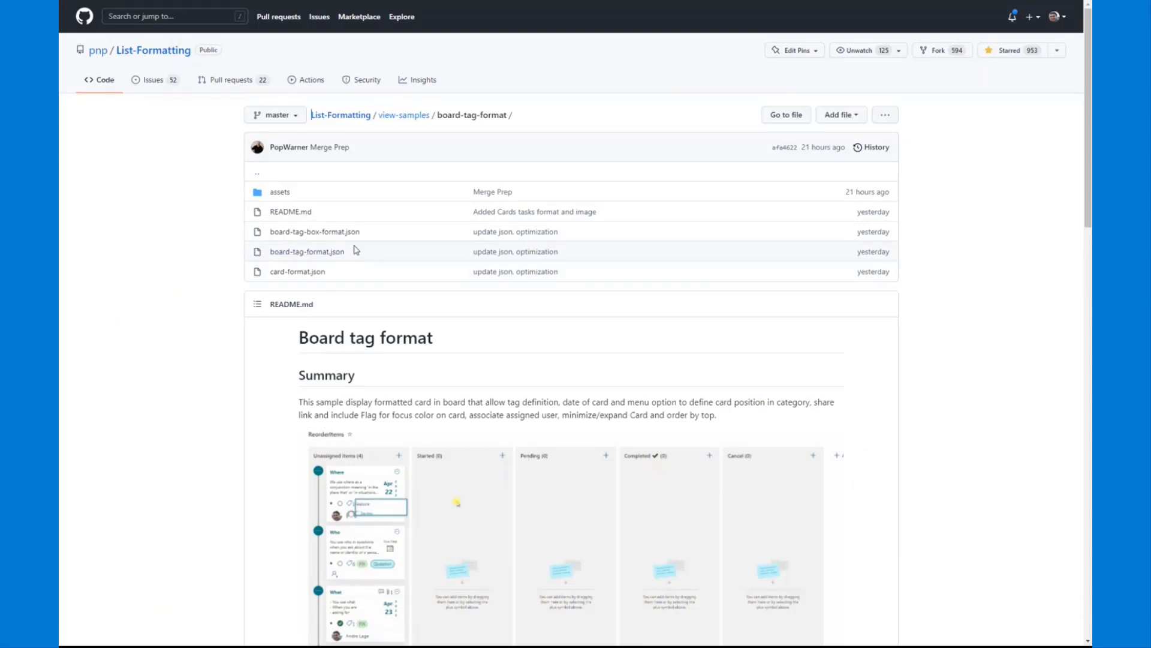
click(337, 257)
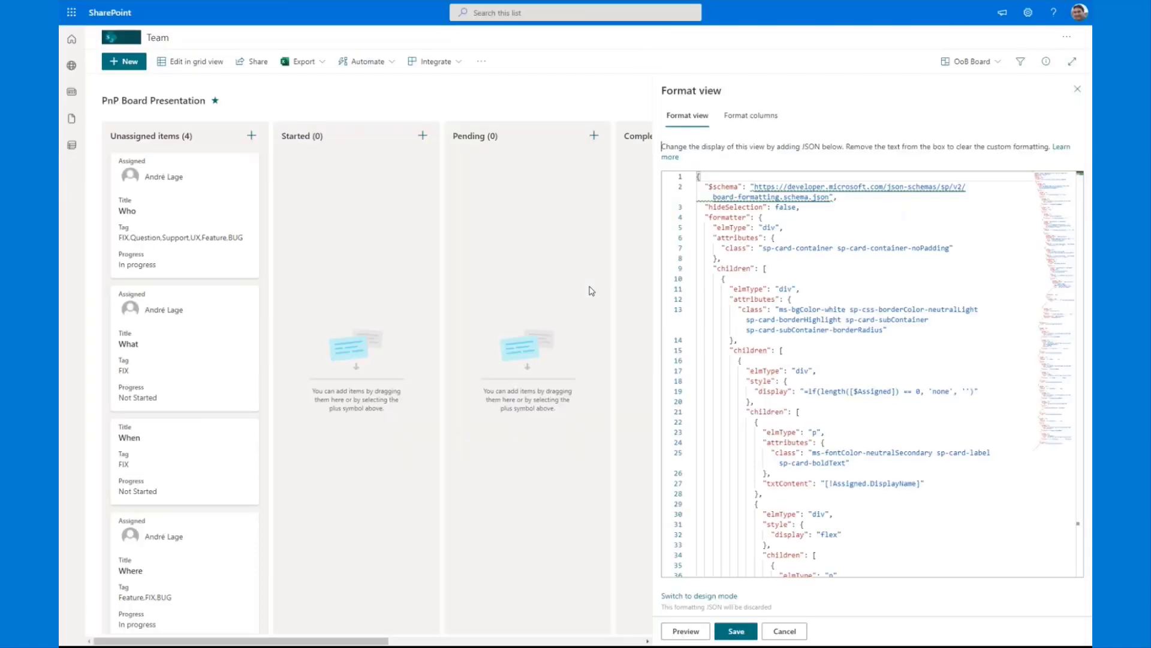
Step: Replace all of the OoB Board view's formatting JSON with the copied board-tag-format code, save it and preview the Who card's details
click(872, 277)
key(ctrl+a)
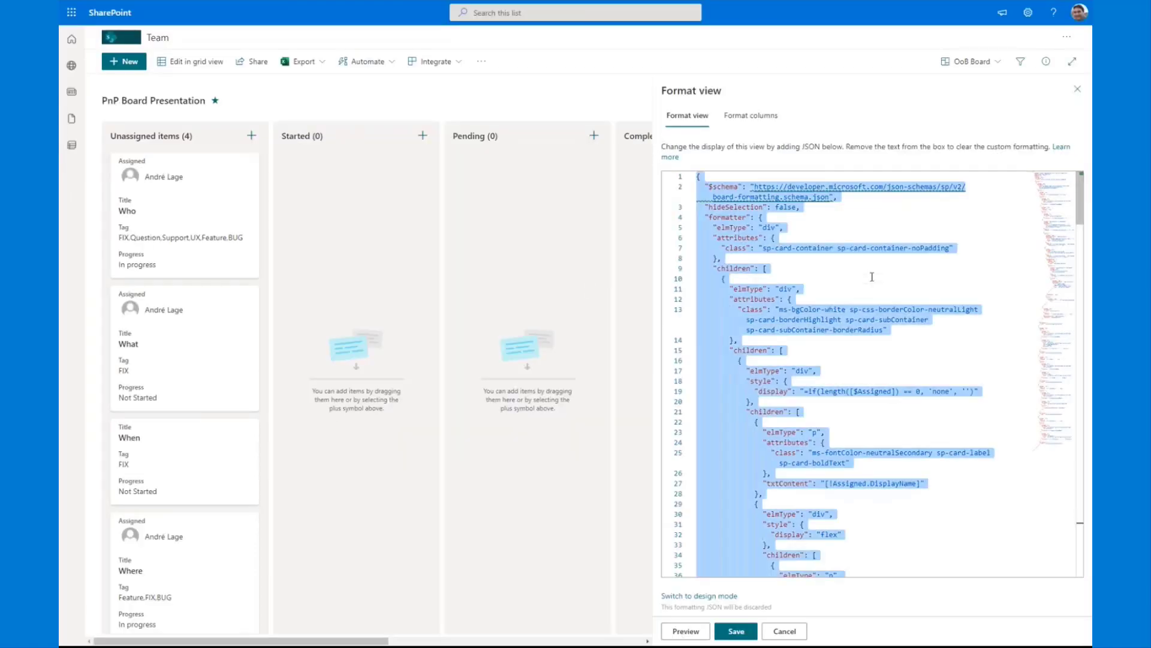
key(ctrl+v)
click(736, 631)
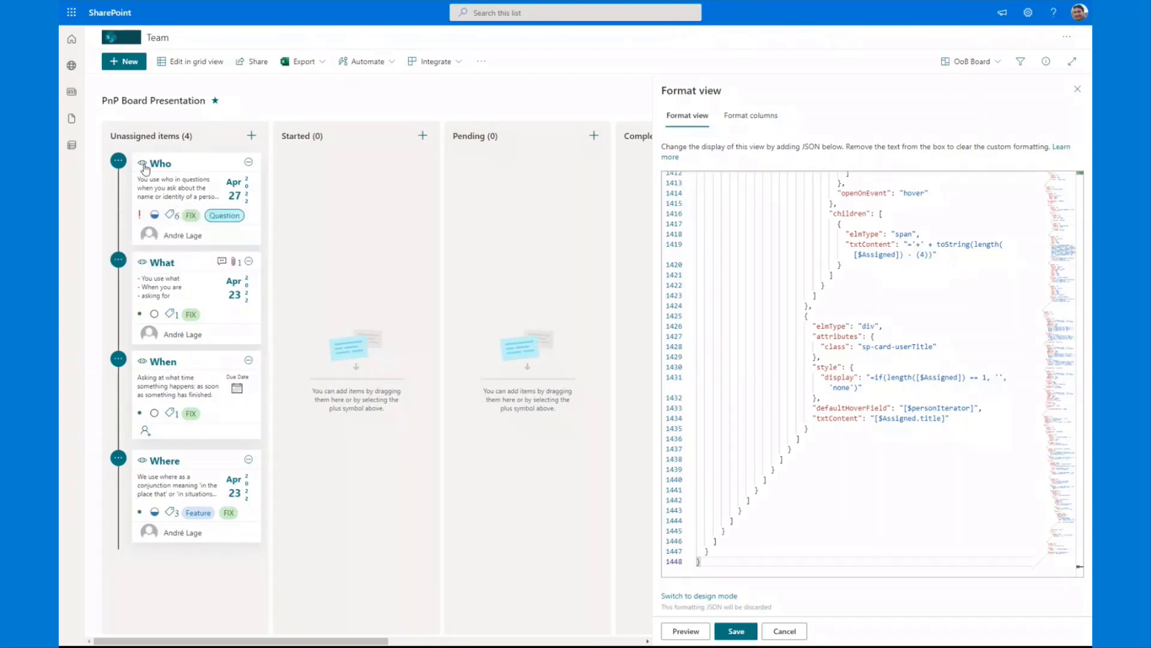
mouse_move(142, 169)
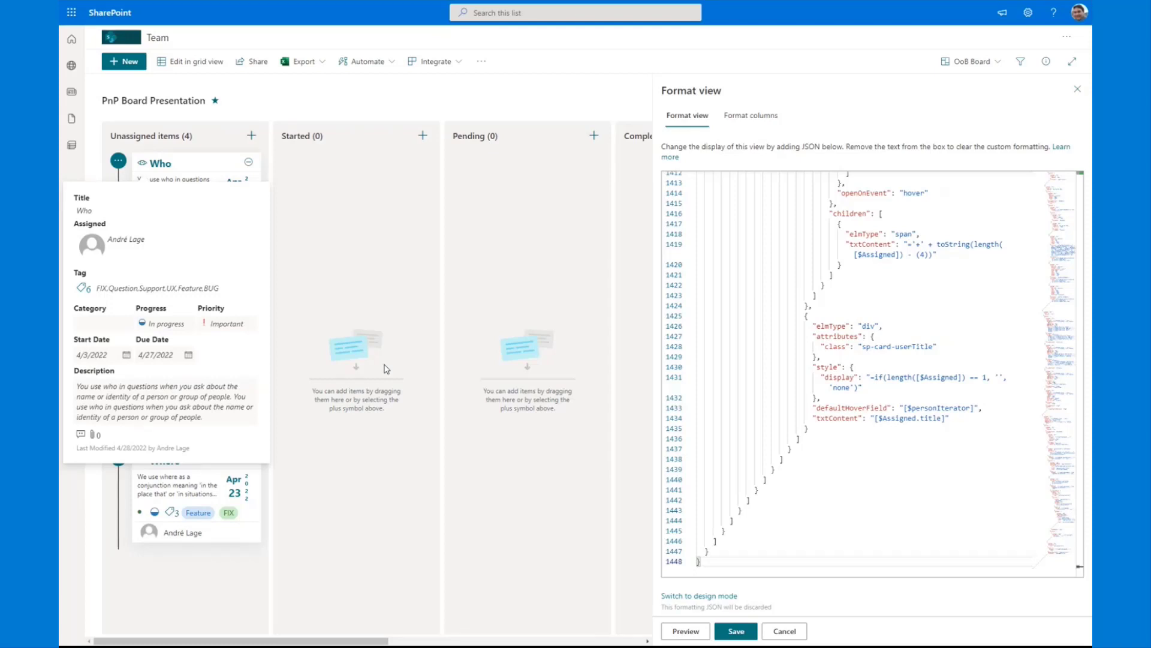
click(1077, 89)
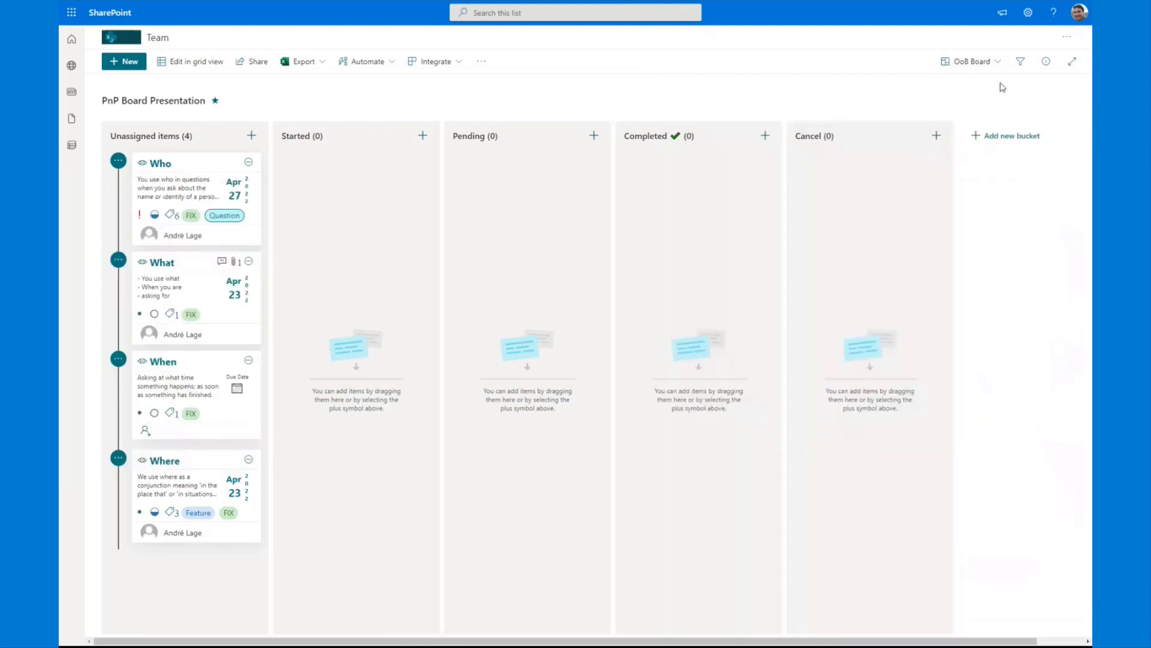
Step: Switch the list to the Task timeline view, and collapse and re-expand the Who card
click(998, 63)
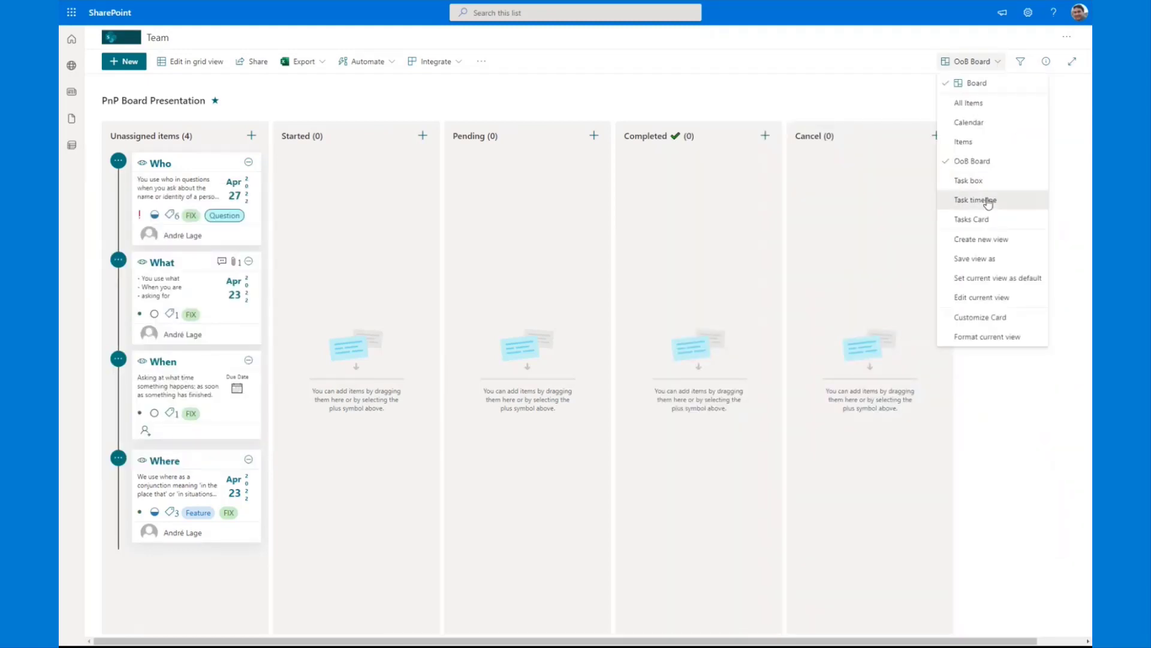
click(988, 201)
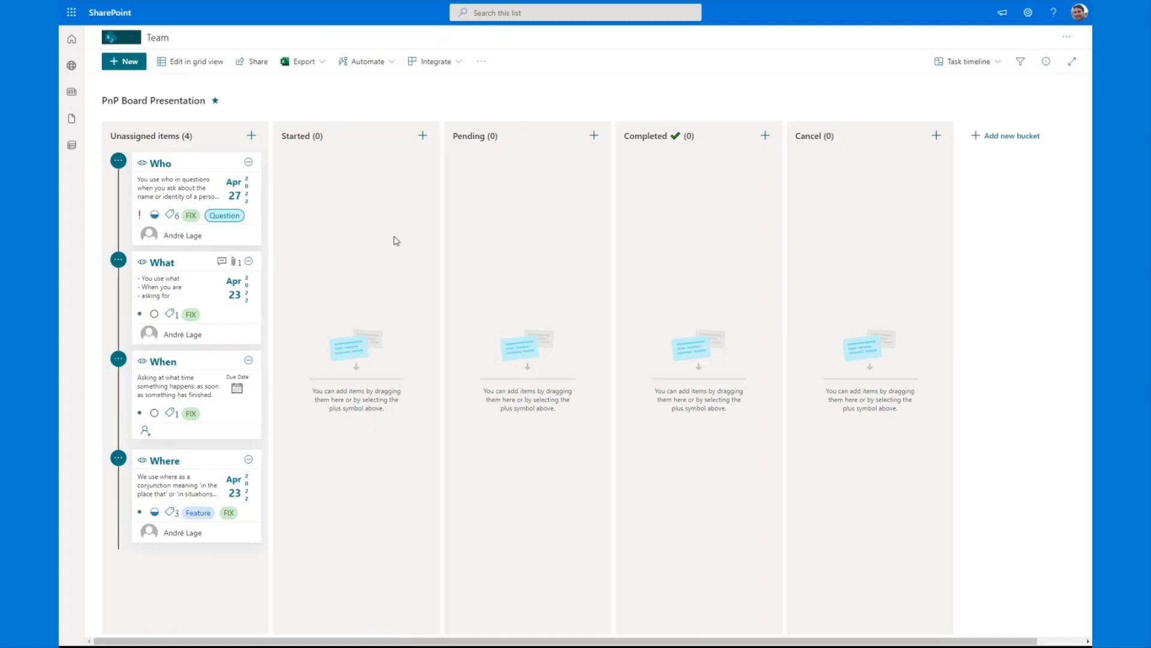
click(249, 165)
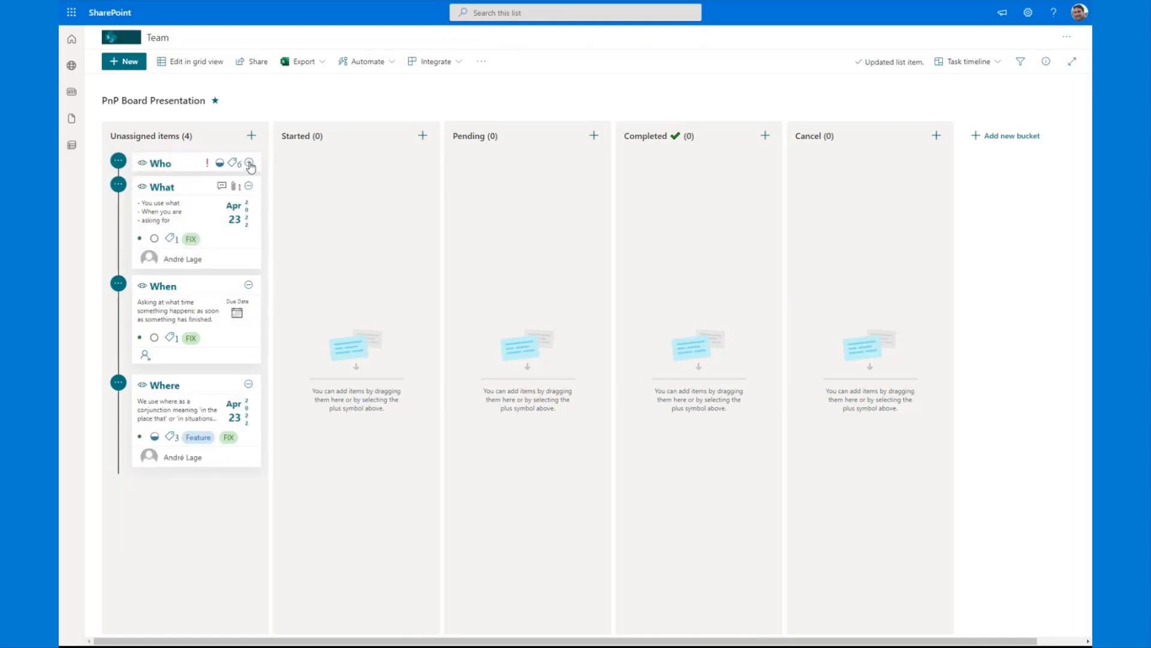
click(250, 164)
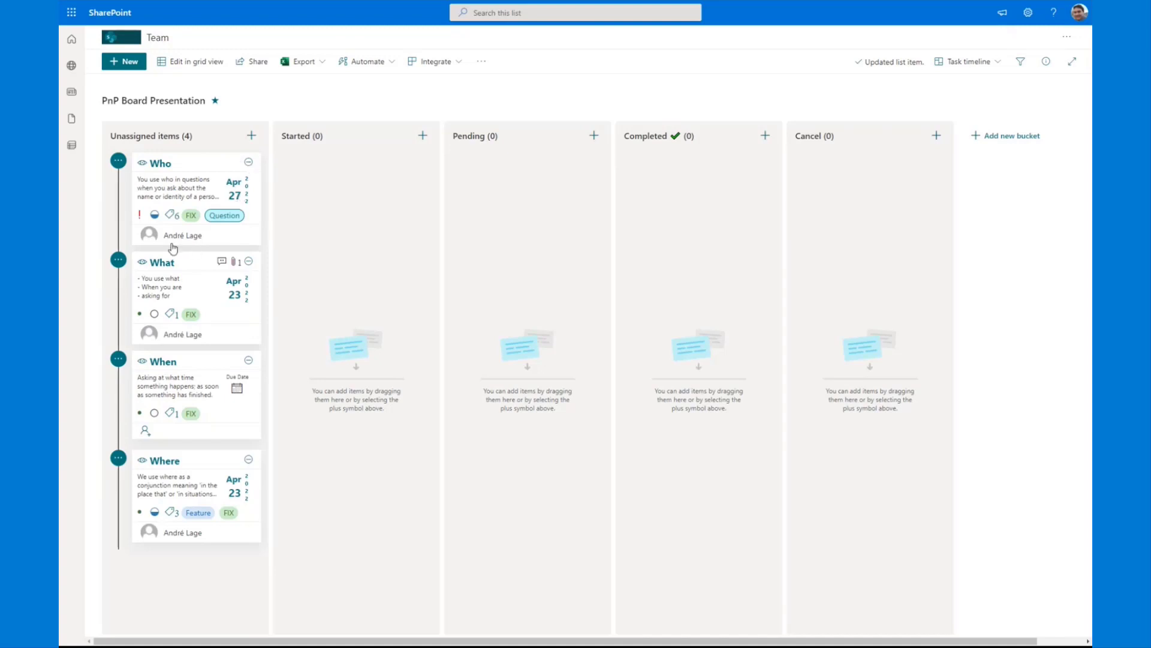
Step: Add a second person to the Who card's assignees by searching for the surname
click(216, 240)
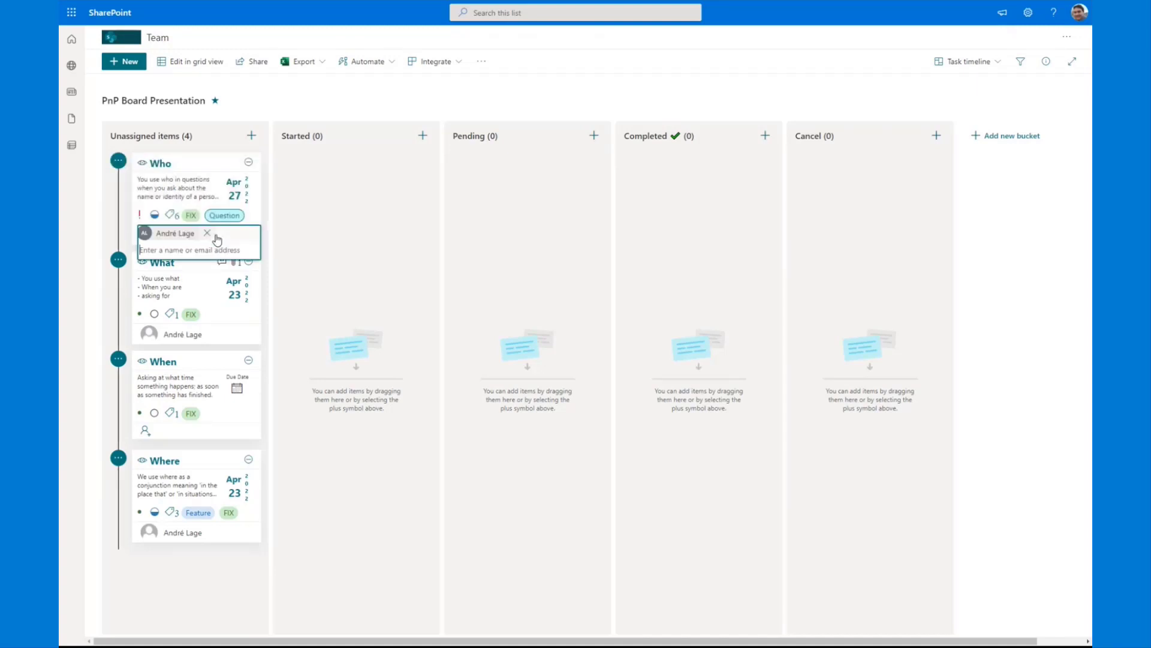
text(lage)
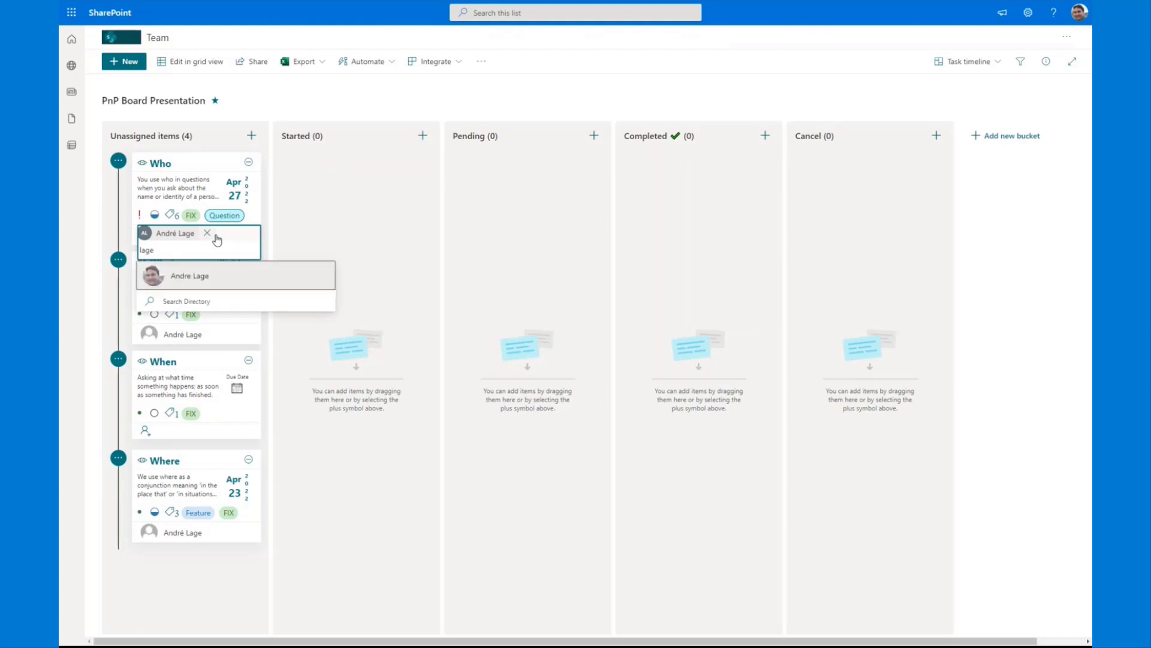
click(206, 275)
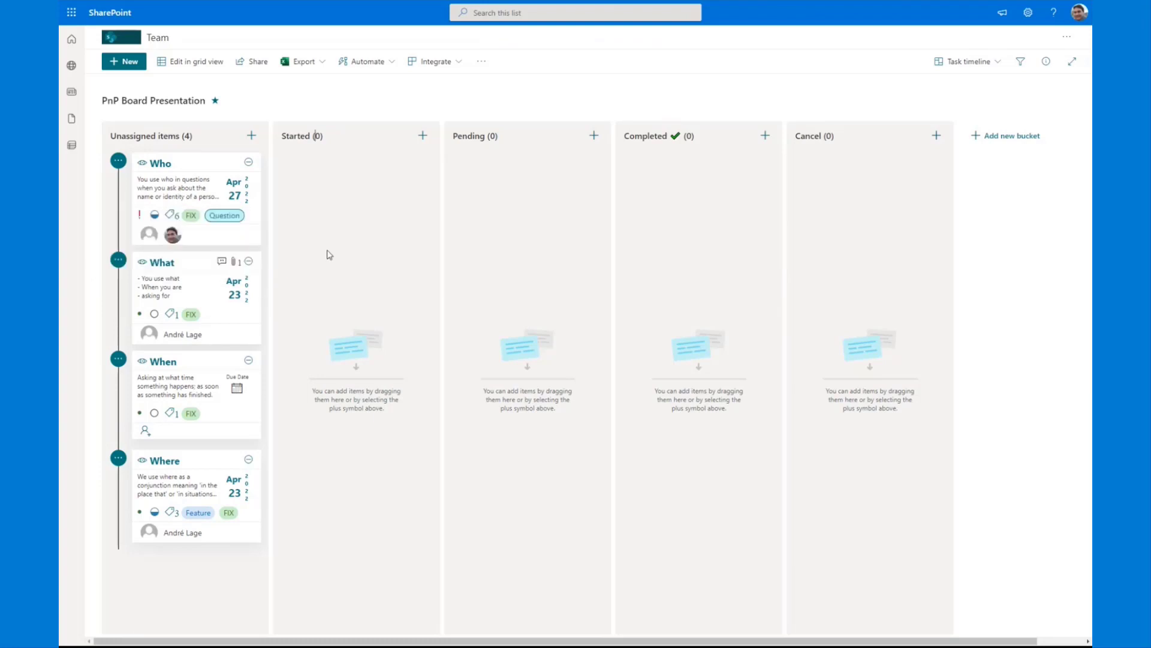
Step: Remove the Support and UX tags from the Who card
click(202, 221)
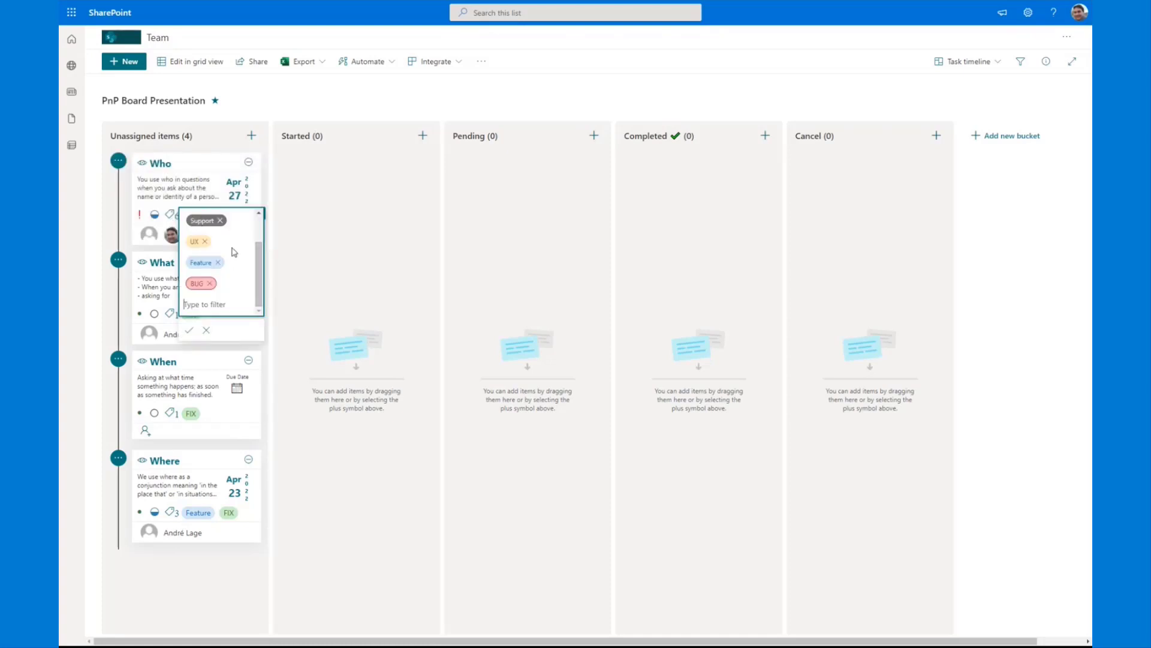
click(204, 221)
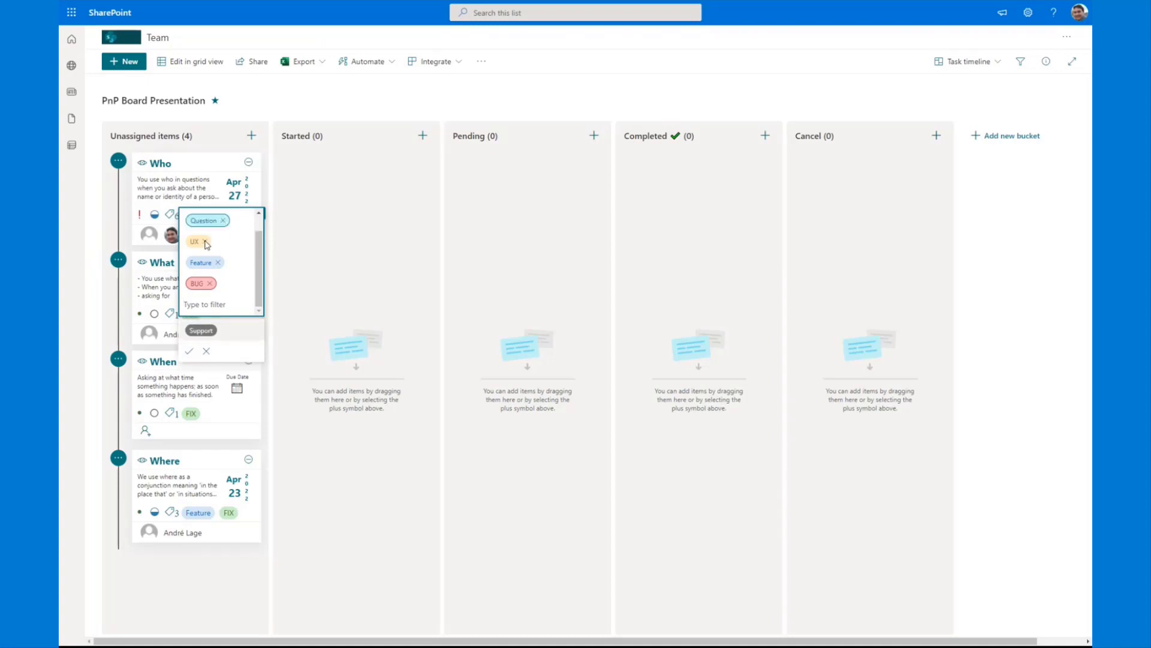
click(206, 242)
click(319, 243)
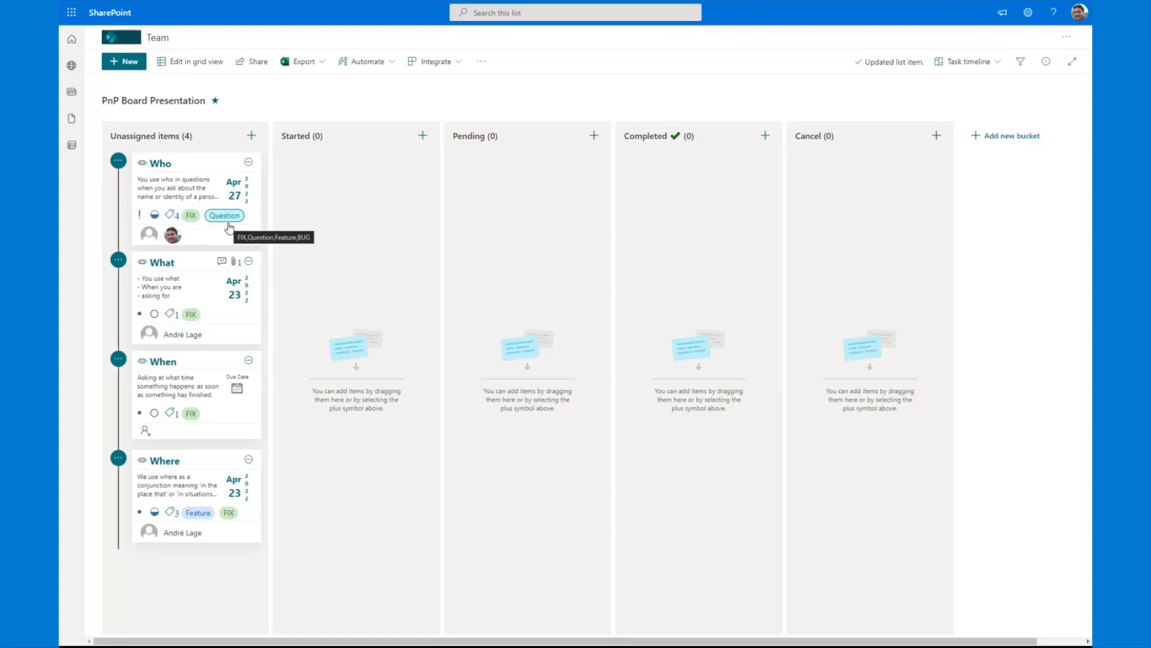
Step: Look at the Who card's progress options without changing them, and set the card's priority to Urgent
click(154, 216)
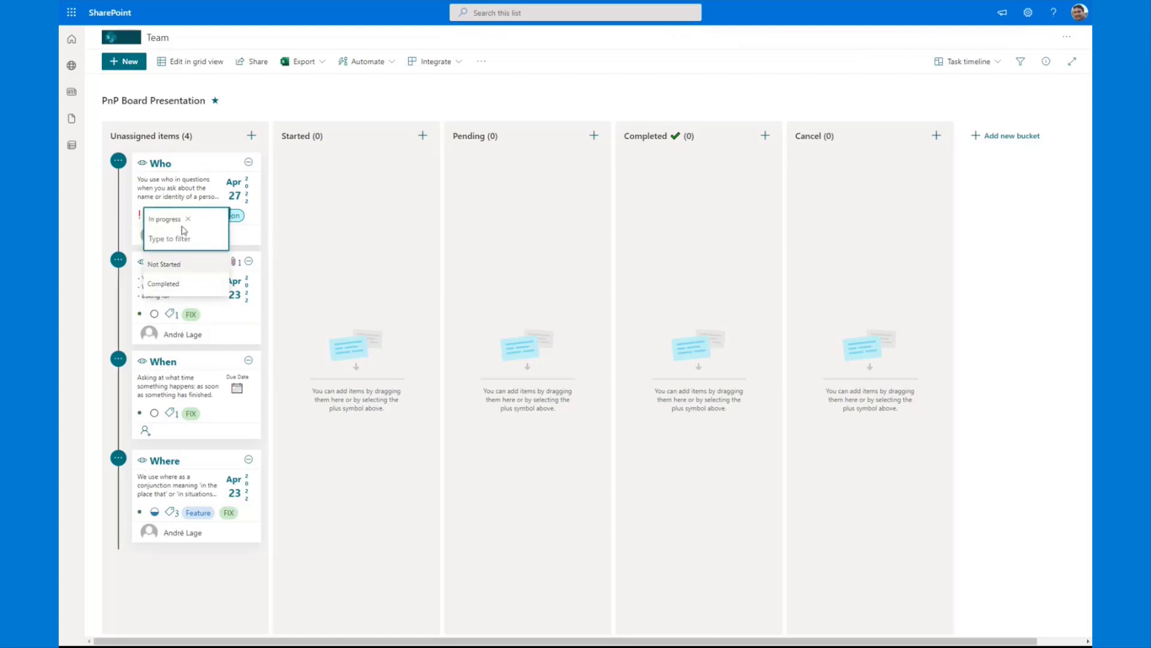
key(Escape)
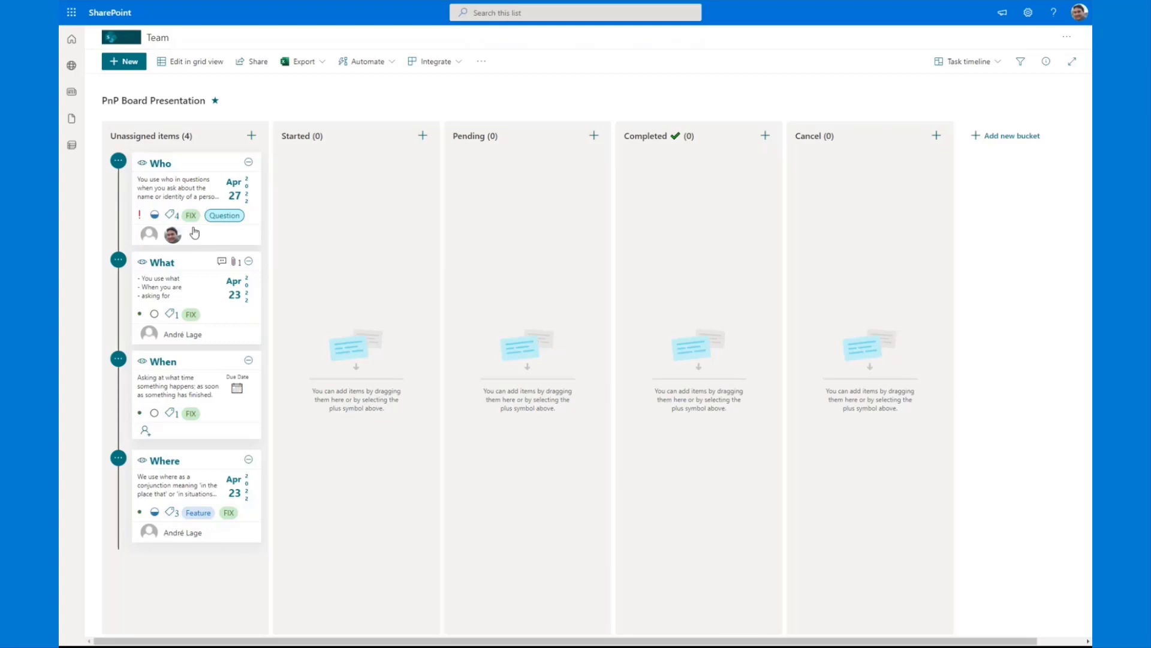
click(139, 215)
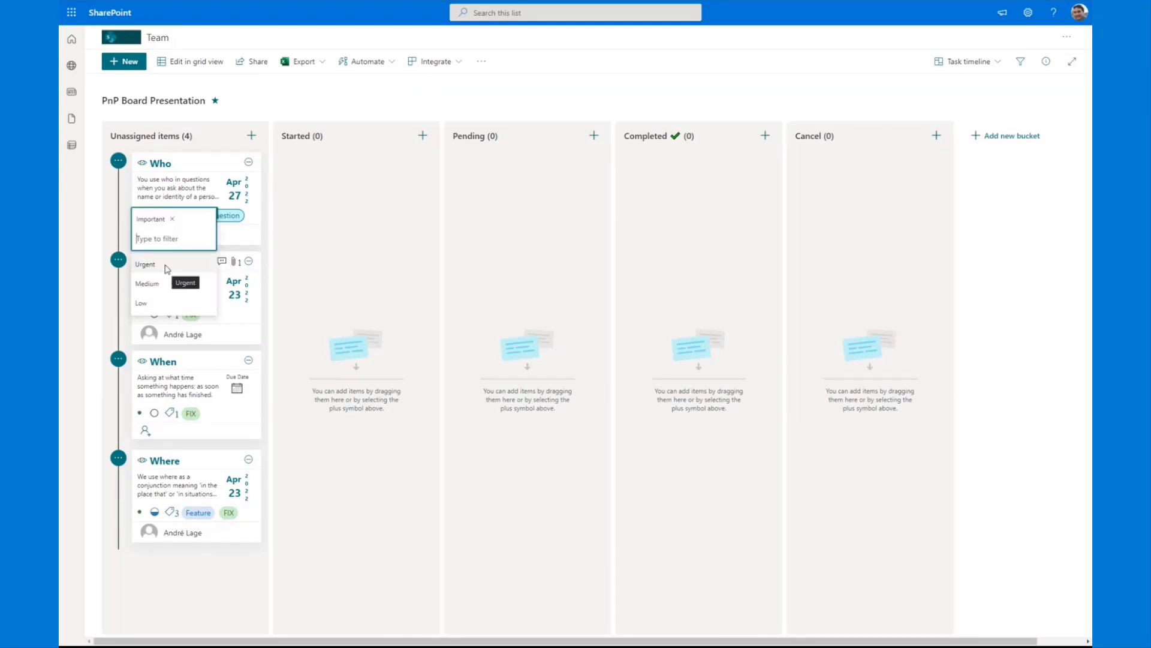
click(167, 268)
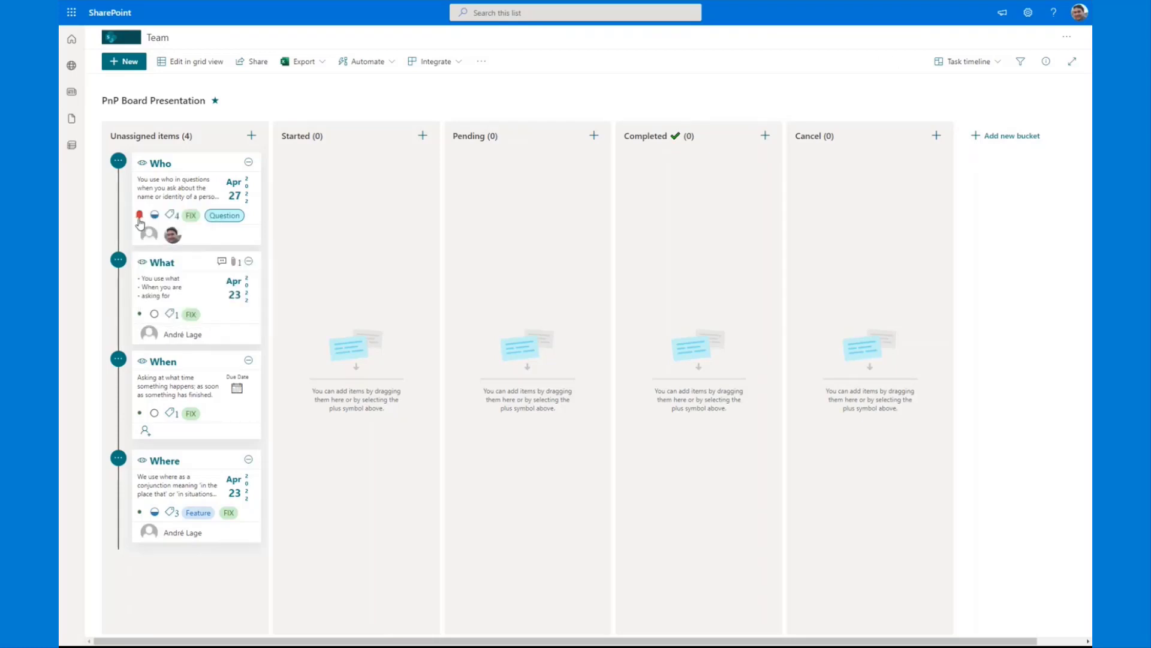
Step: Start a new list rule that notifies someone when a column value changes, and choose Priority as its column
click(367, 61)
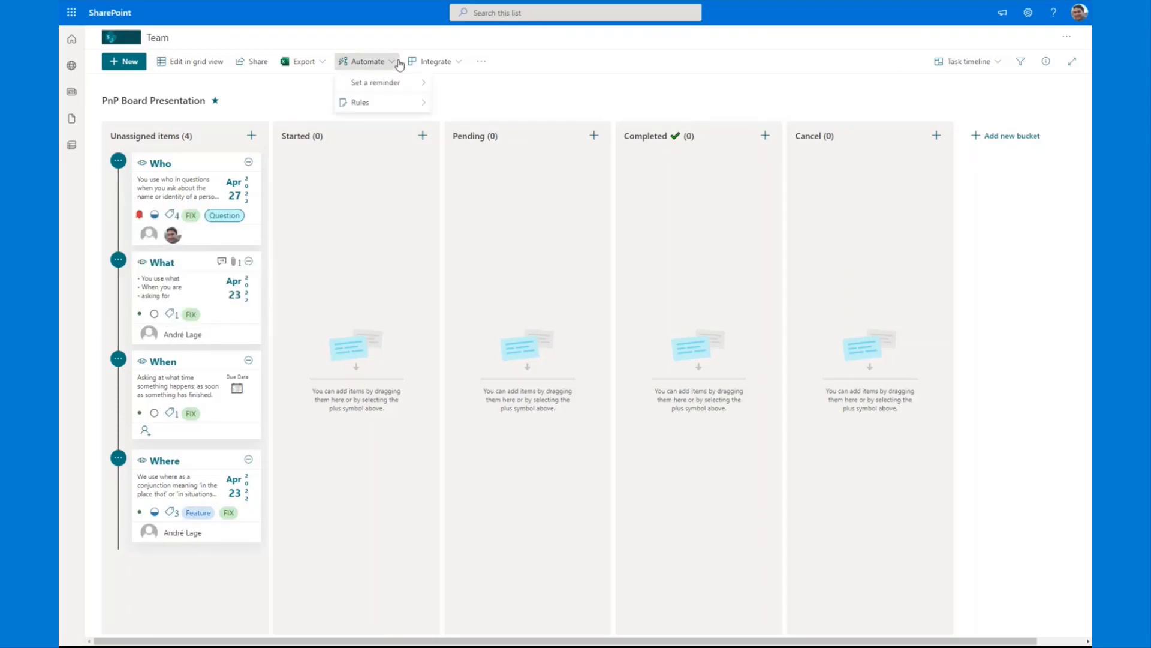
mouse_move(391, 103)
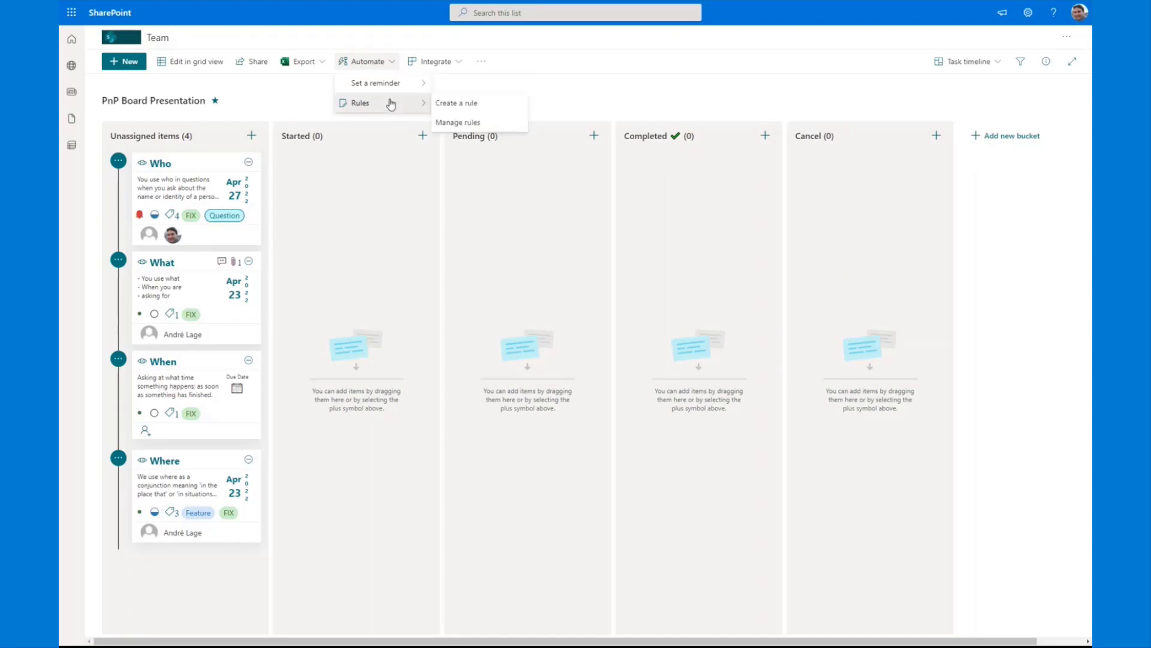
click(471, 104)
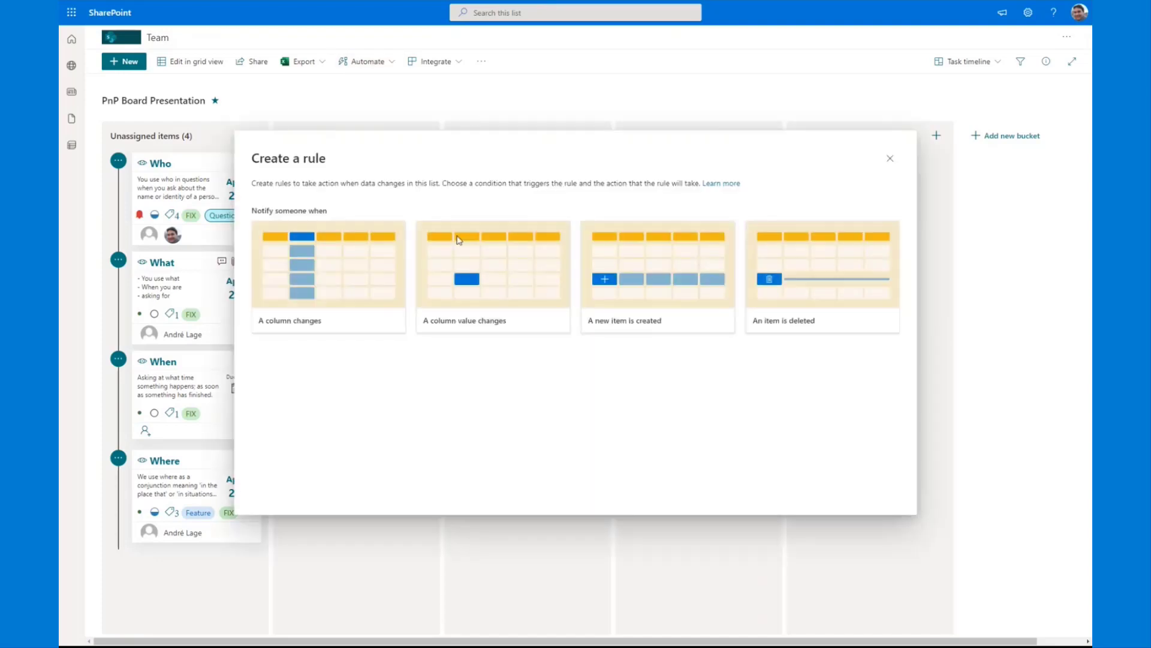
click(459, 240)
click(488, 321)
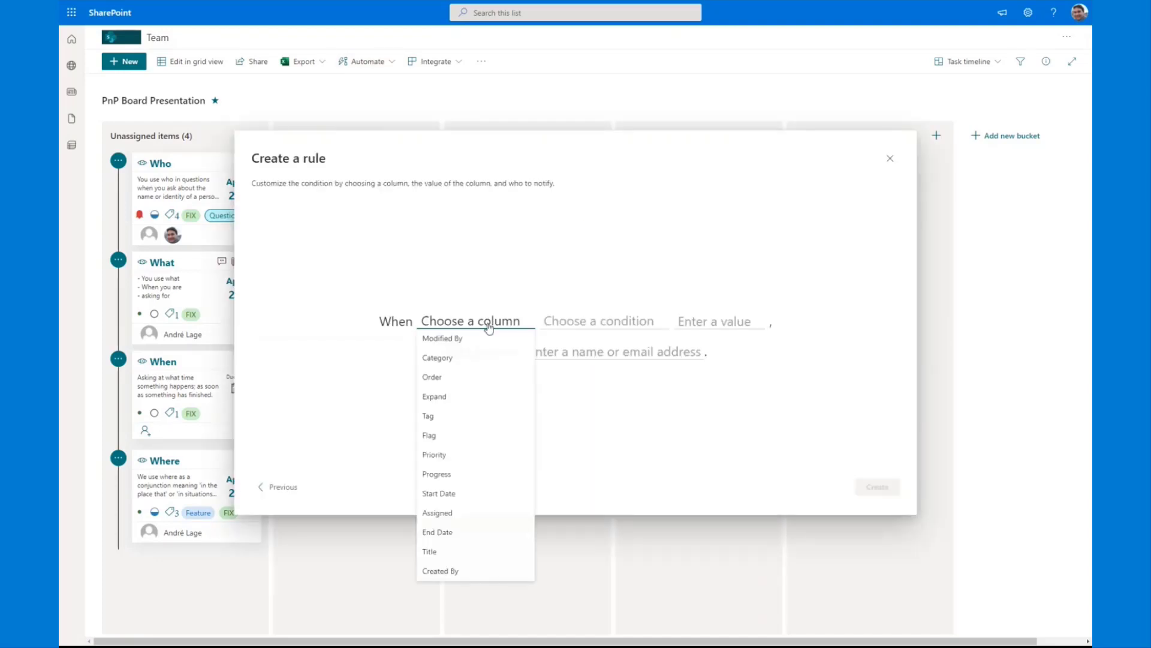
click(462, 457)
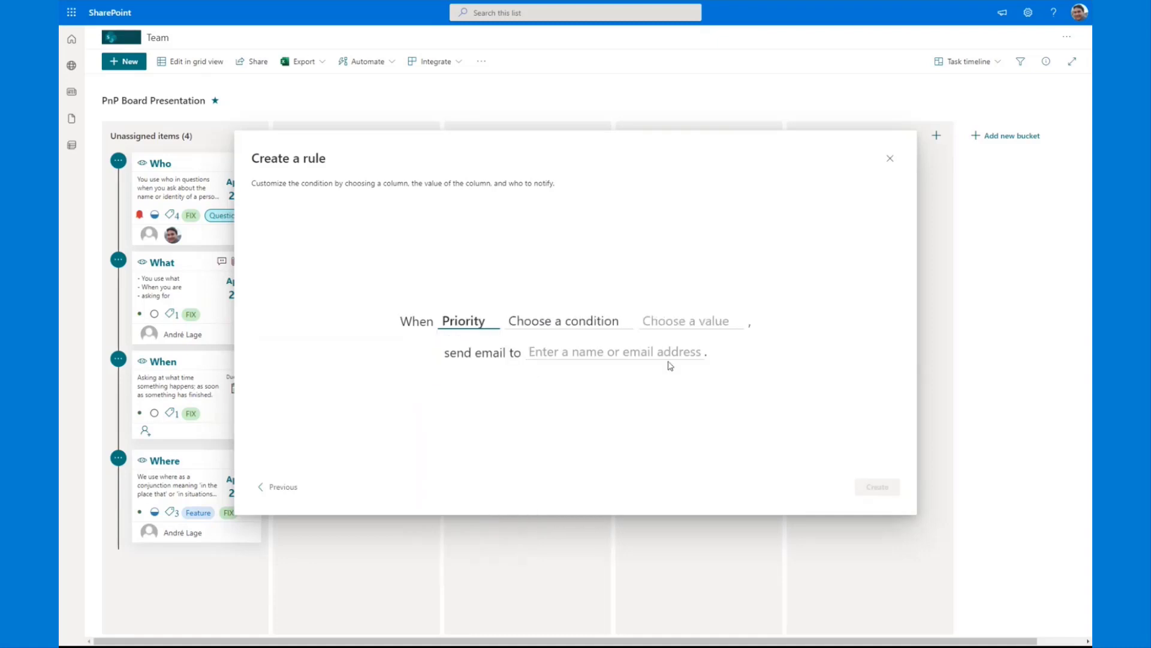
Step: Set the rule to email Assigned when Priority is Urgent, create it and close the rule management
click(599, 324)
click(566, 346)
click(660, 322)
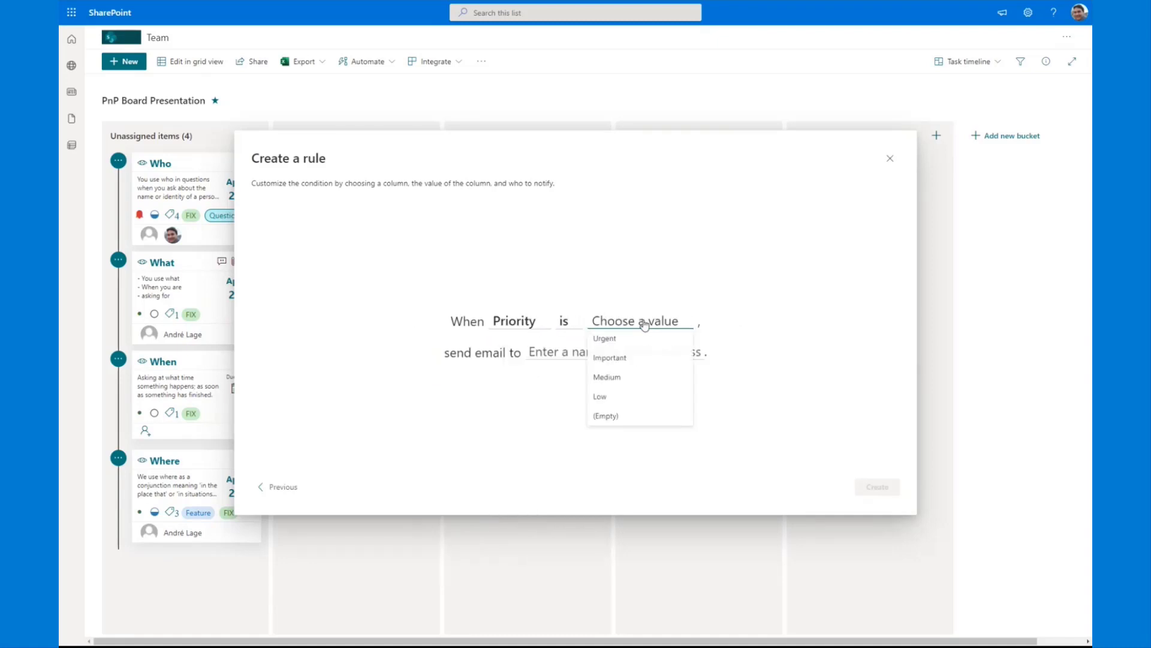
click(631, 339)
click(564, 354)
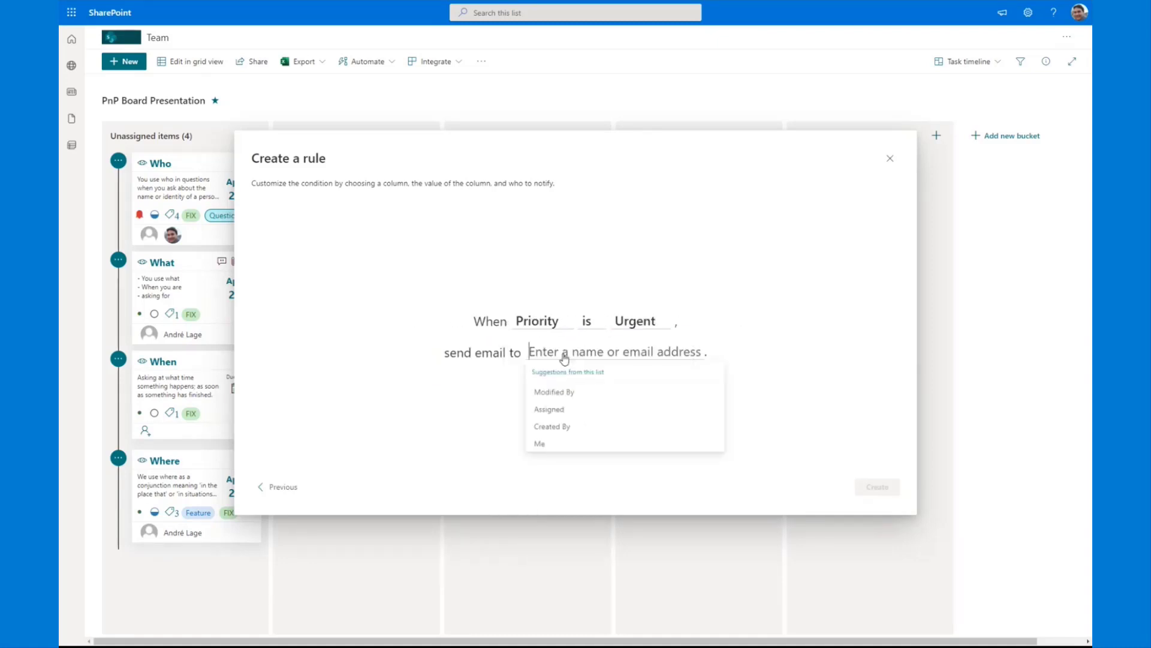
click(567, 412)
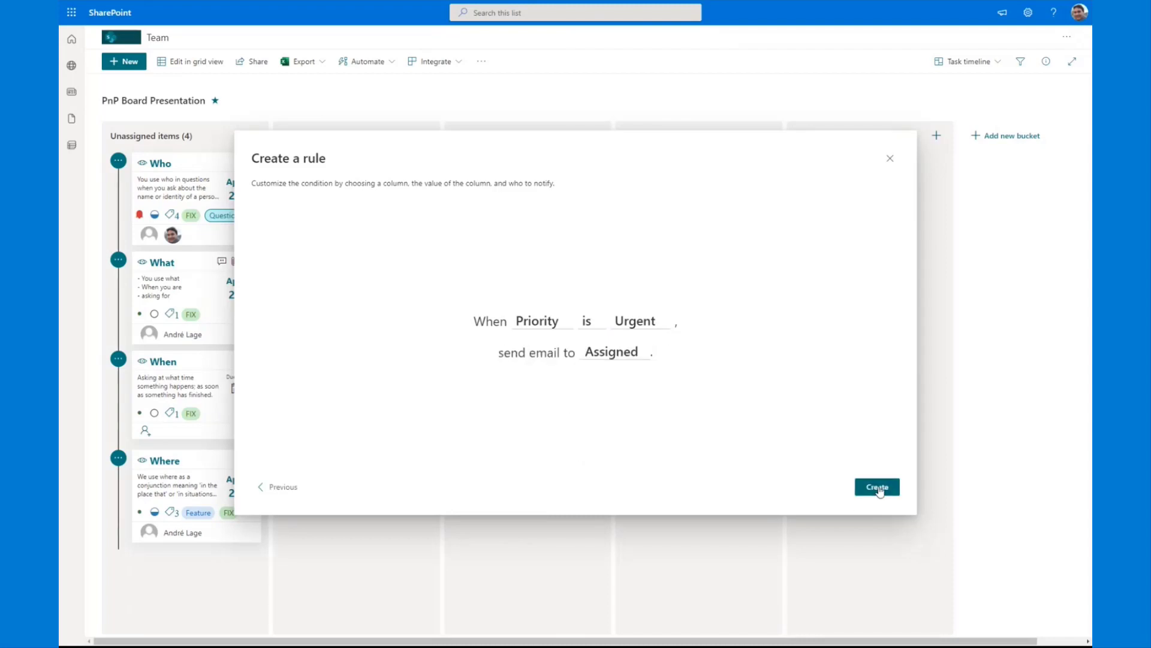
click(876, 489)
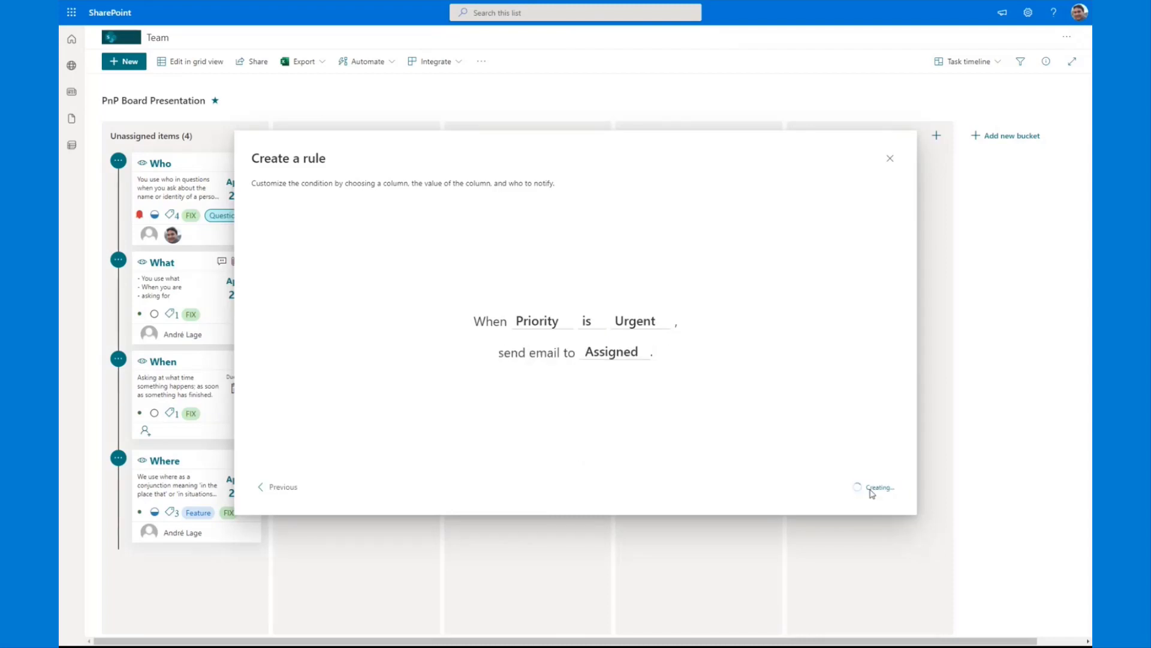
click(891, 160)
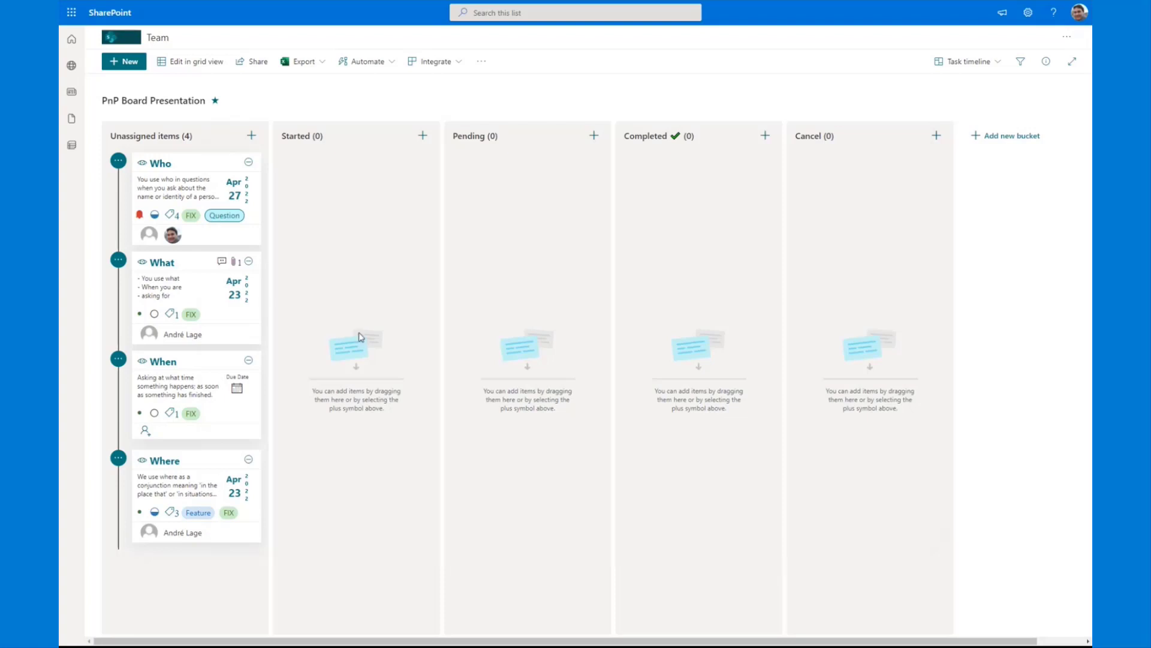
Step: Set the Who card's due date to April 25, 2022, and move the card to the Started bucket
mouse_move(173, 241)
mouse_move(143, 164)
click(242, 194)
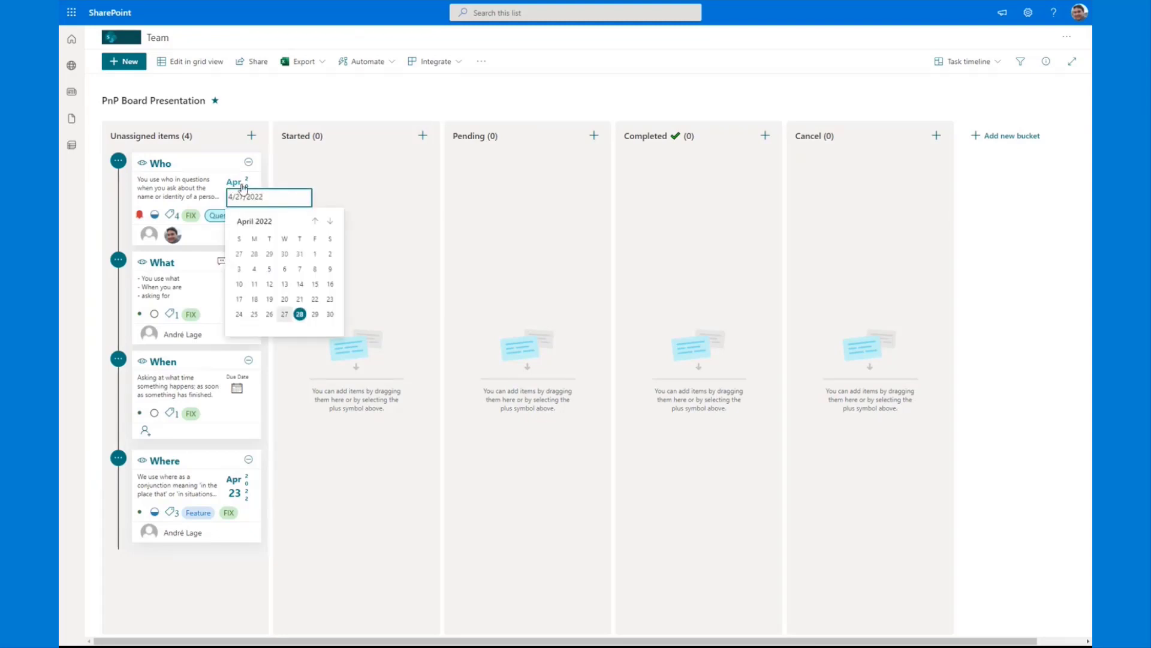
click(254, 314)
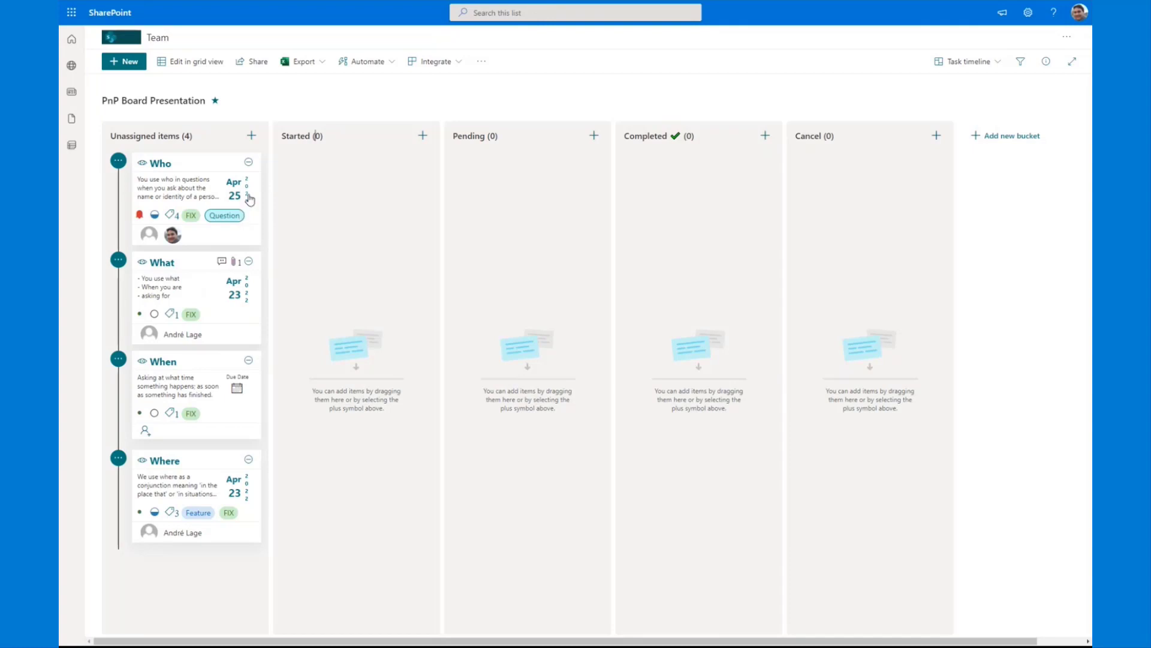
click(118, 162)
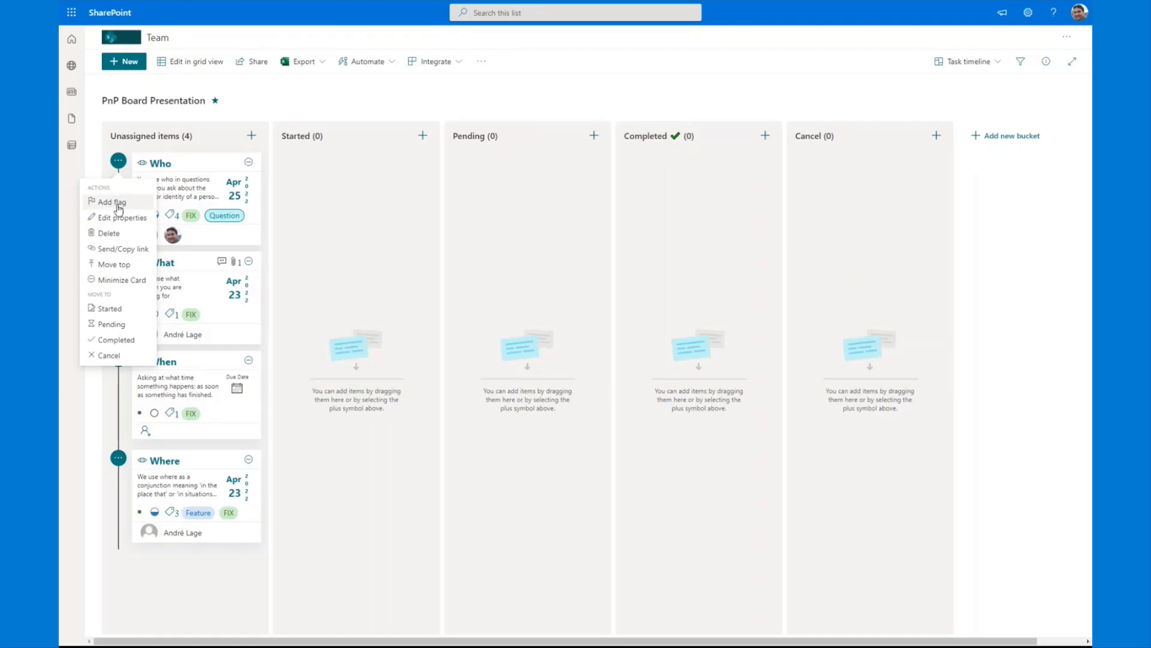
click(110, 308)
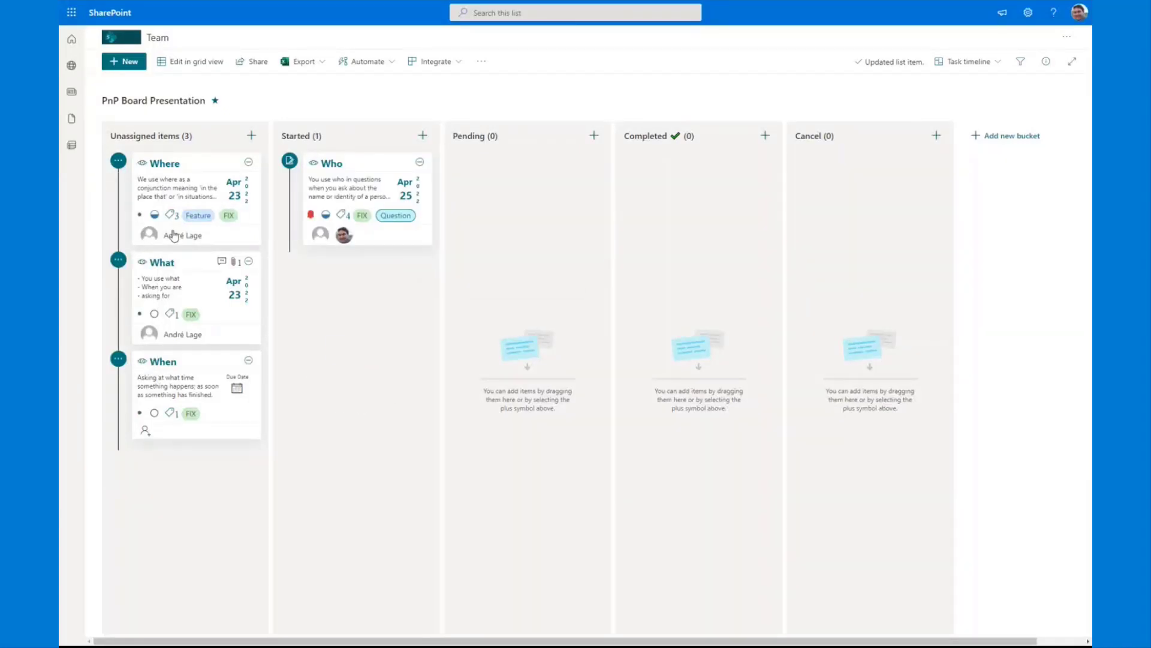
Step: Open the Who item's details and post the comment "hi this is info"
mouse_move(372, 167)
mouse_down()
mouse_move(344, 176)
mouse_move(354, 173)
mouse_up()
click(346, 166)
click(970, 87)
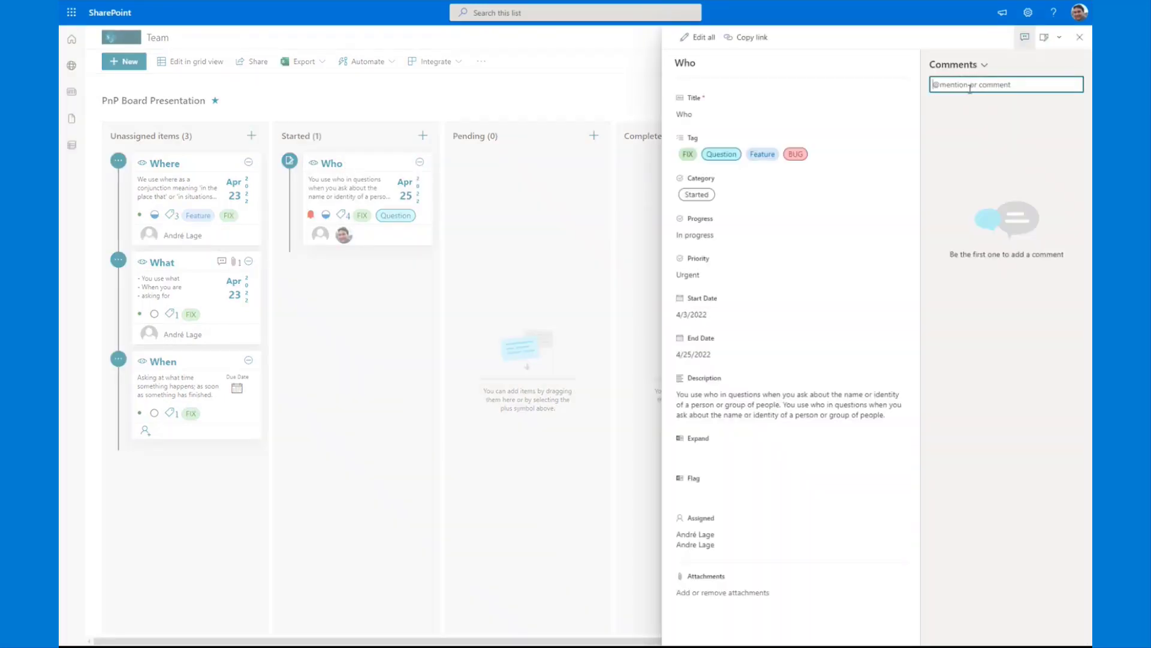
text(hi)
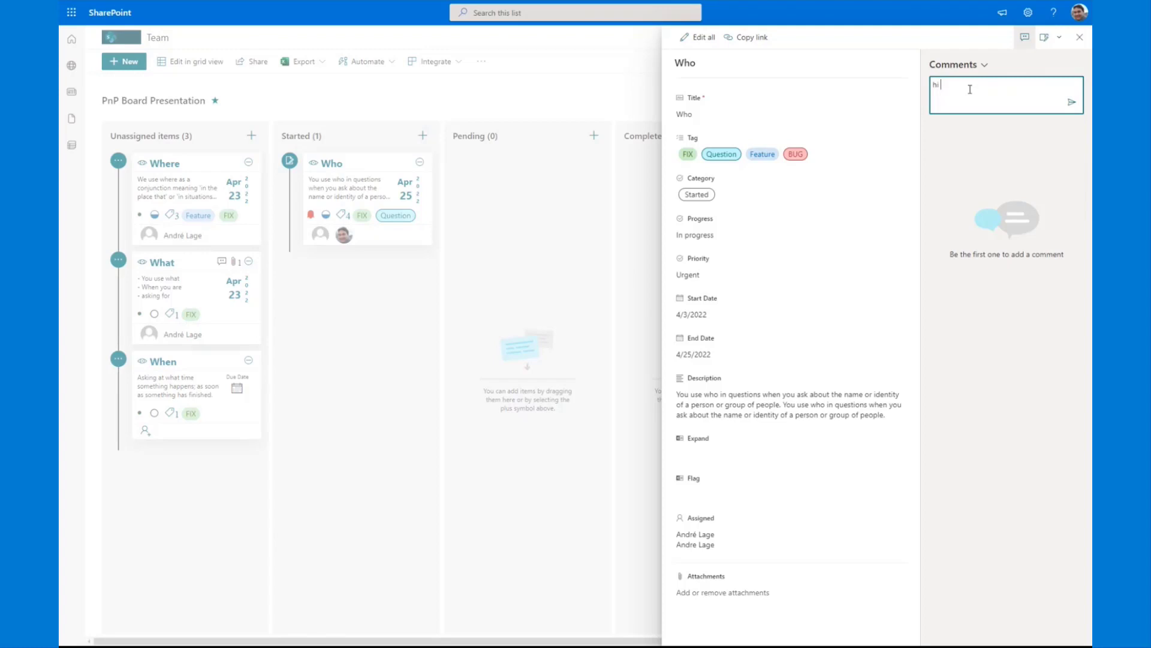
text( th)
key(BackSpace)
text(this is info)
click(1072, 102)
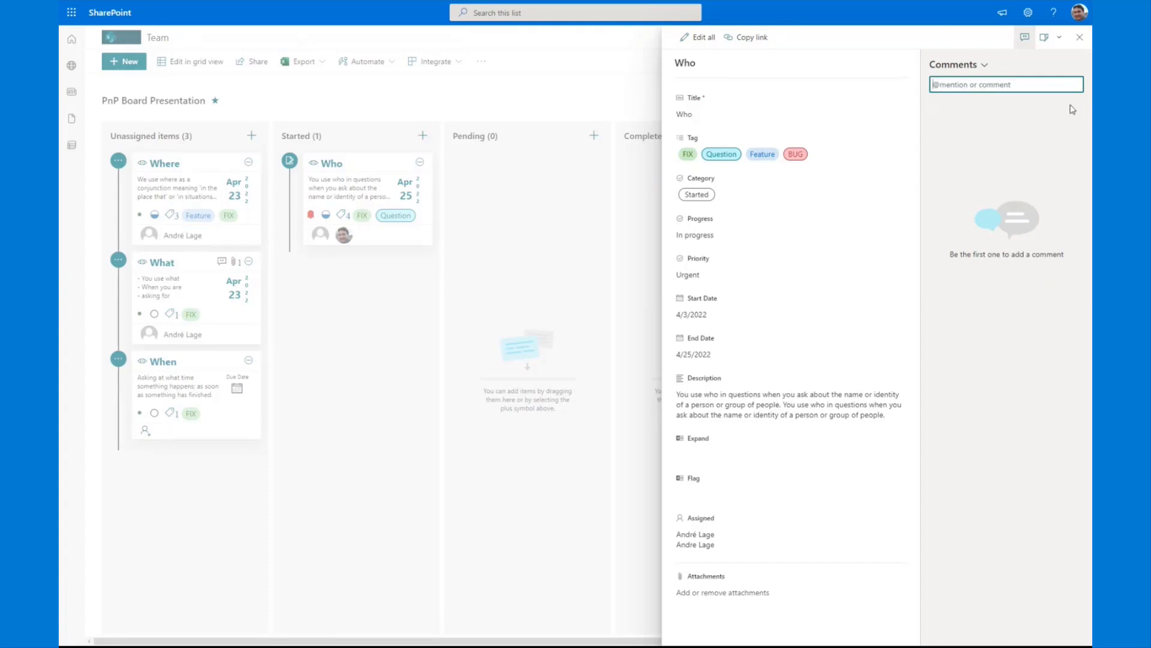
Step: Close the details, preview the Who card's summary, and swap the cards so Who is in Unassigned items and Where in Started
click(530, 282)
double_click(312, 165)
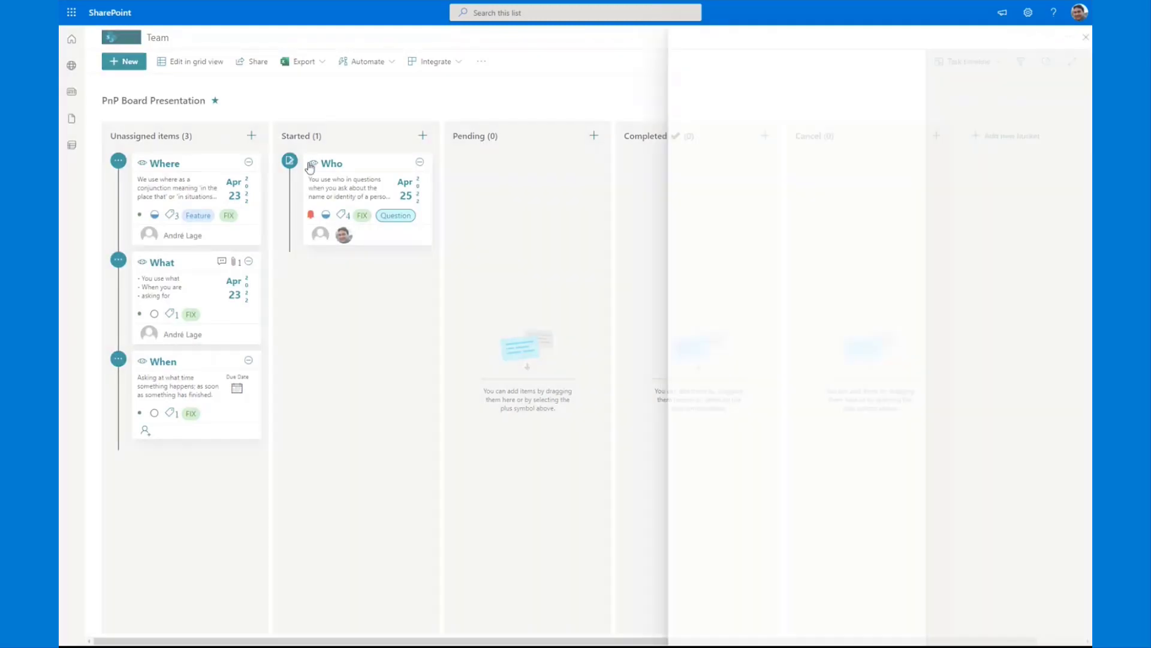
click(314, 165)
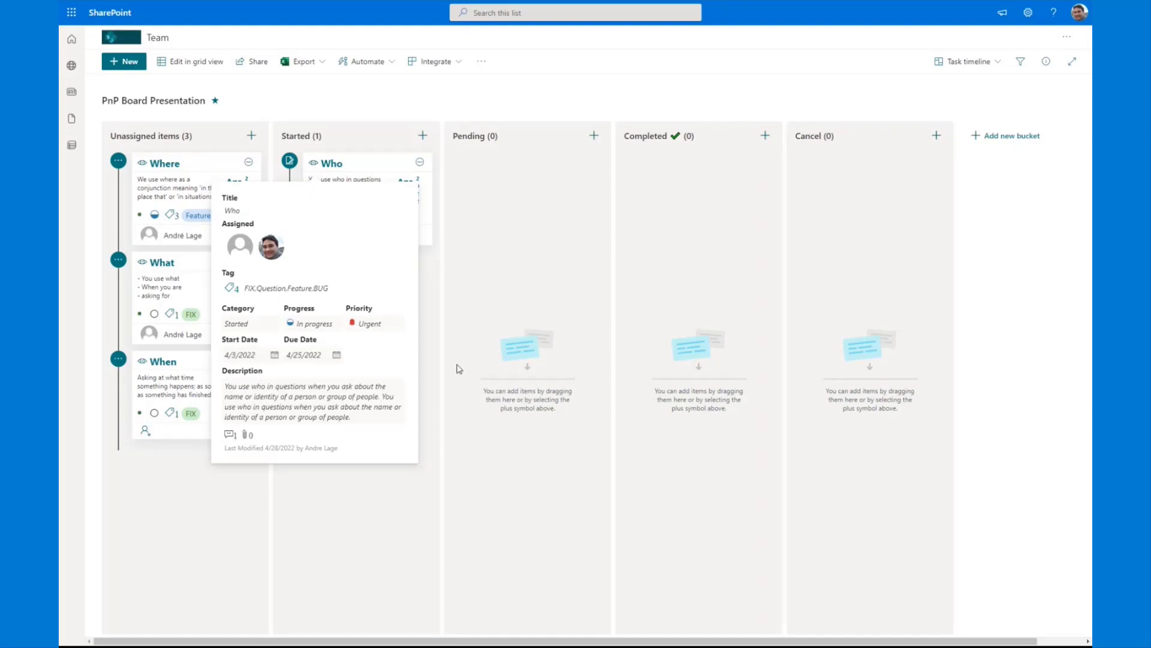
drag(367, 164, 328, 162)
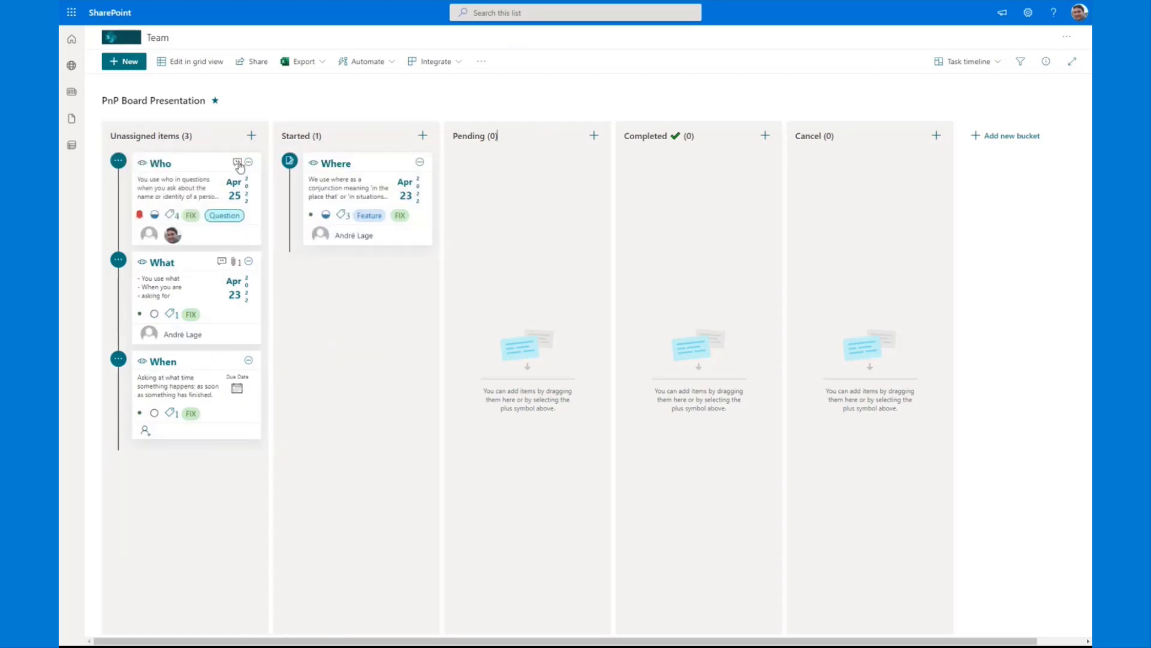
Step: Add a flag to the What card and minimize it
click(119, 260)
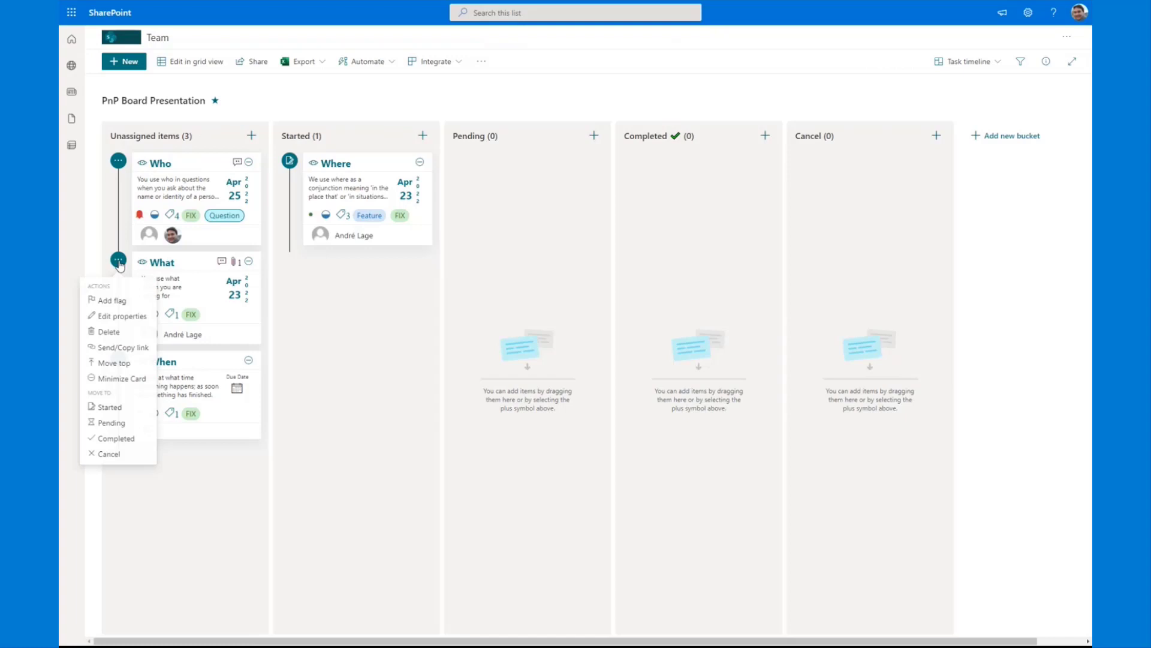
click(111, 303)
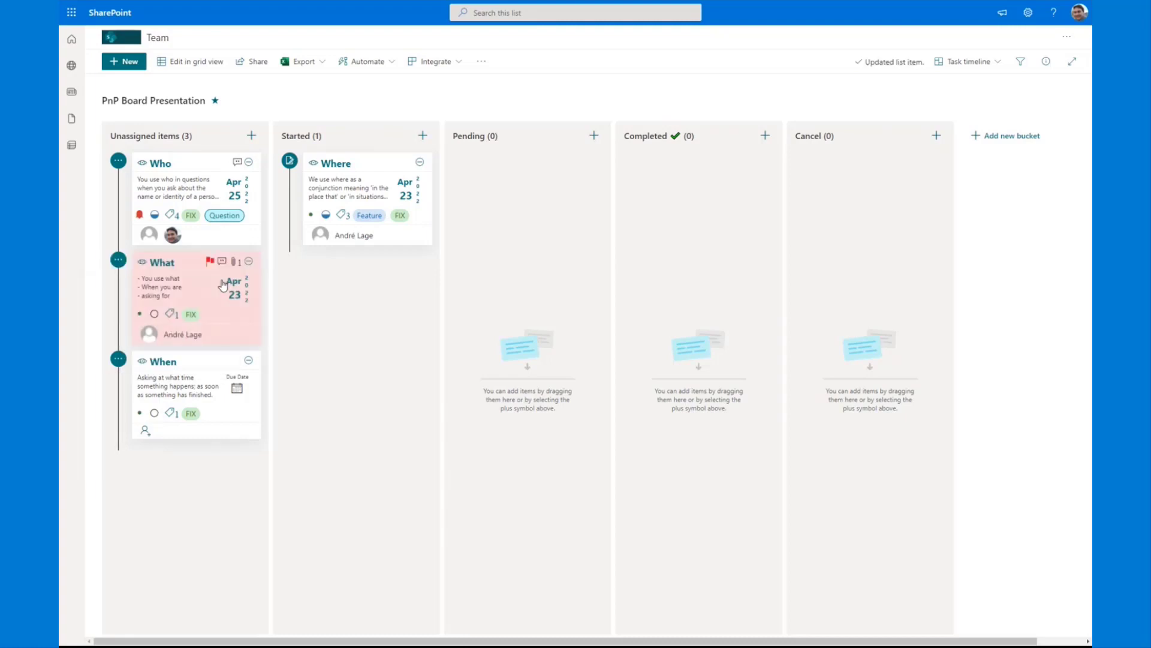
click(249, 262)
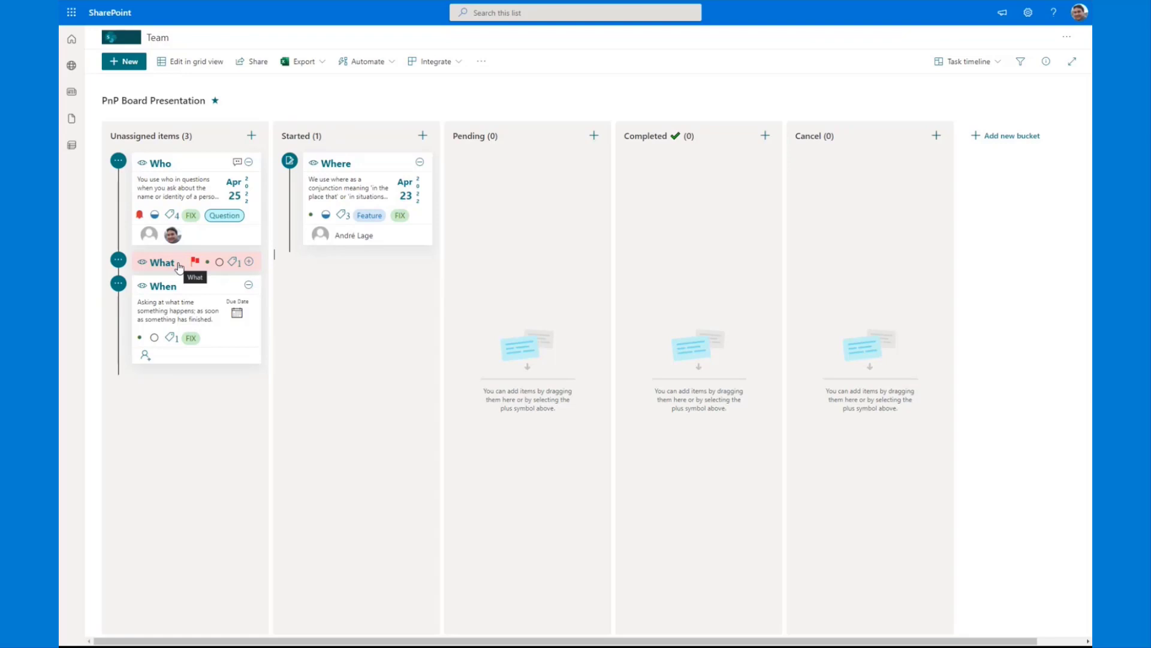
Step: Move the minimized What card to the Started bucket using its card actions
click(120, 262)
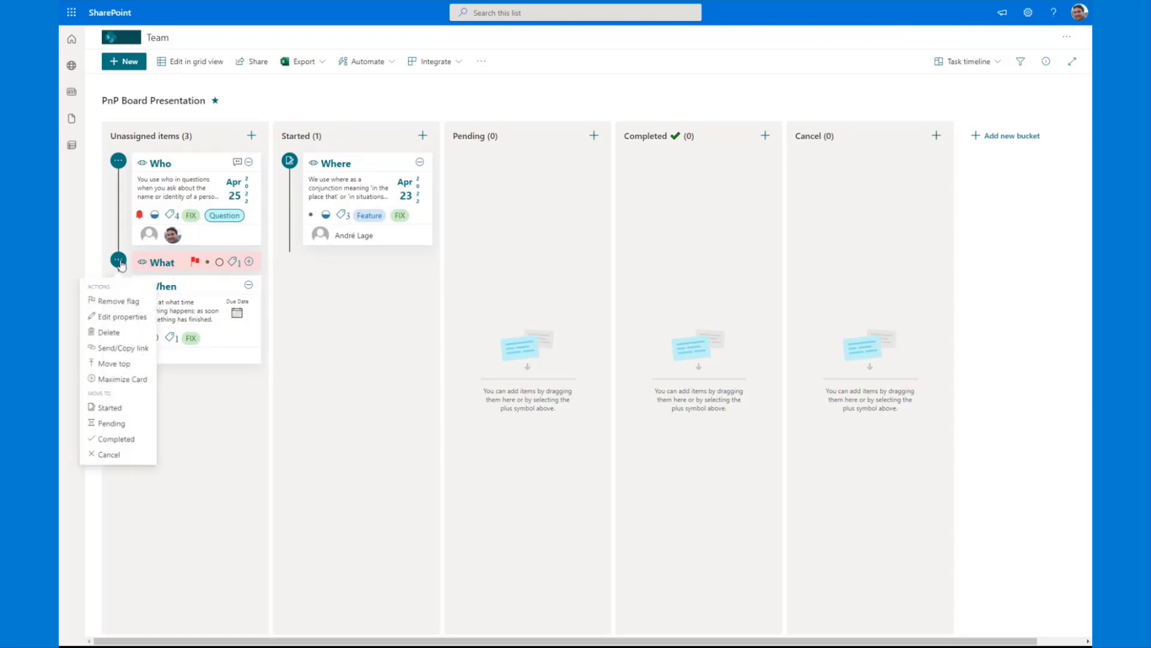
click(108, 366)
click(110, 407)
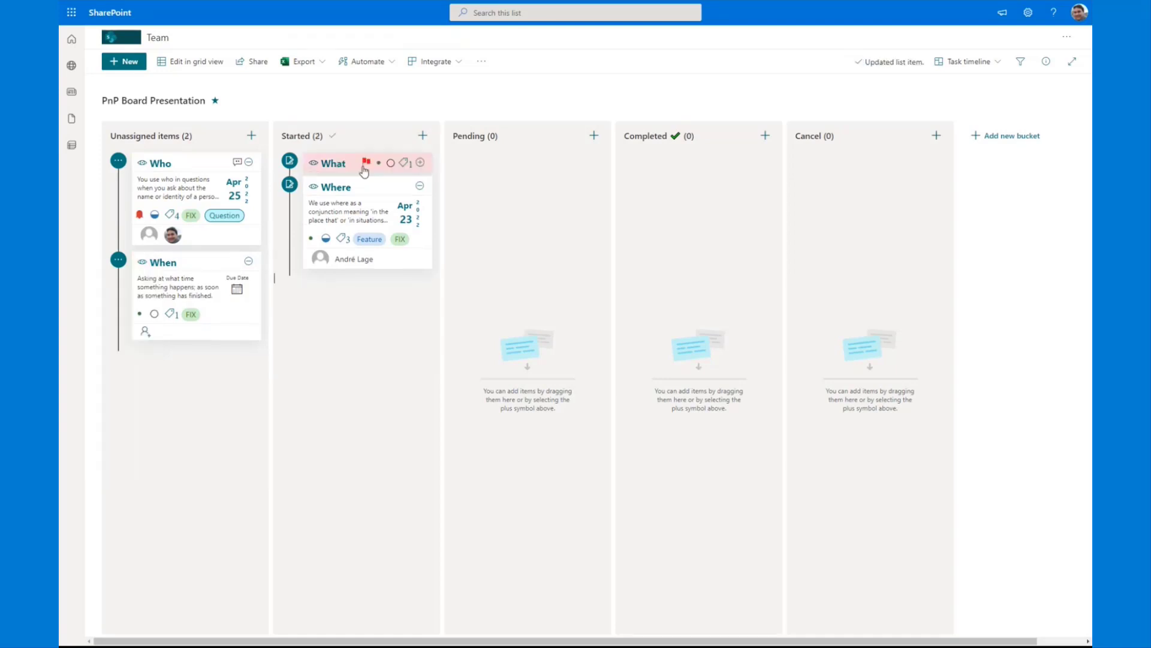
Step: View the What item's details, close them, and return the card to the top of Unassigned items
click(376, 159)
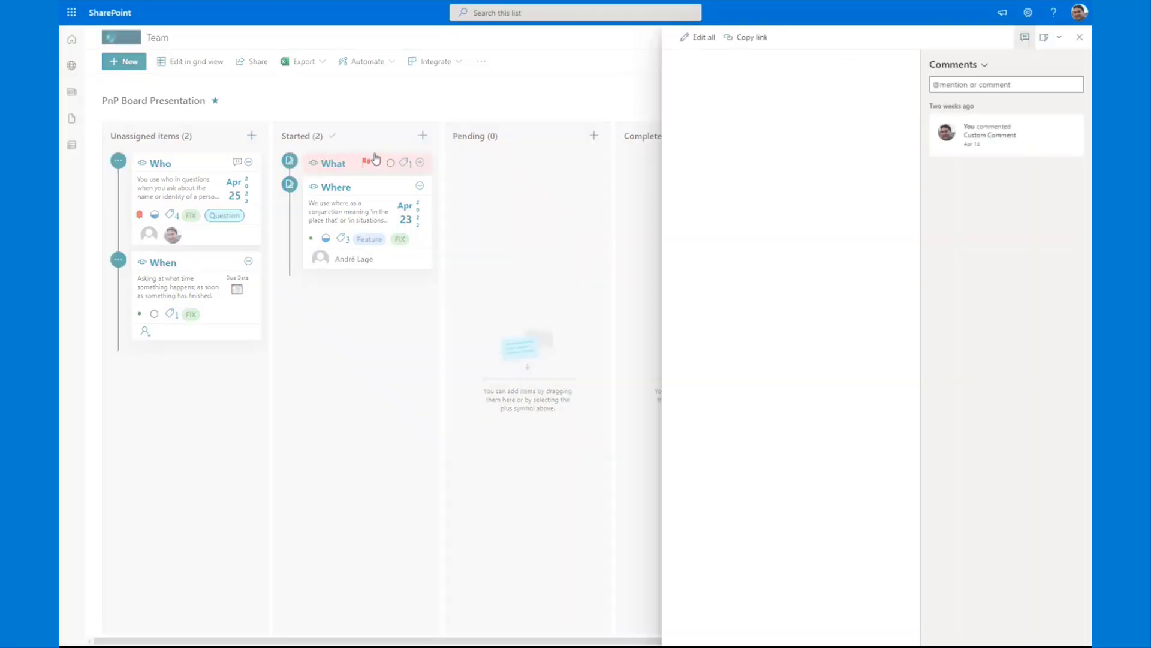
click(504, 205)
drag(345, 160, 179, 159)
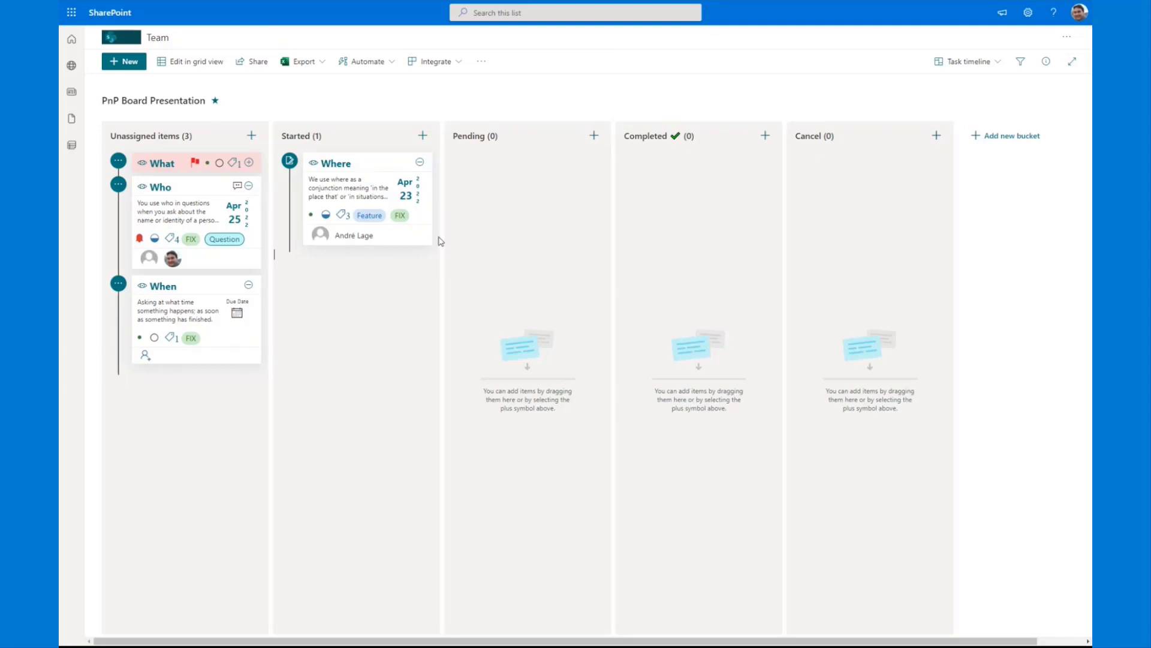
Step: Examine the Task box view's column, sort and filter settings in the list settings, and return to the board
click(1027, 13)
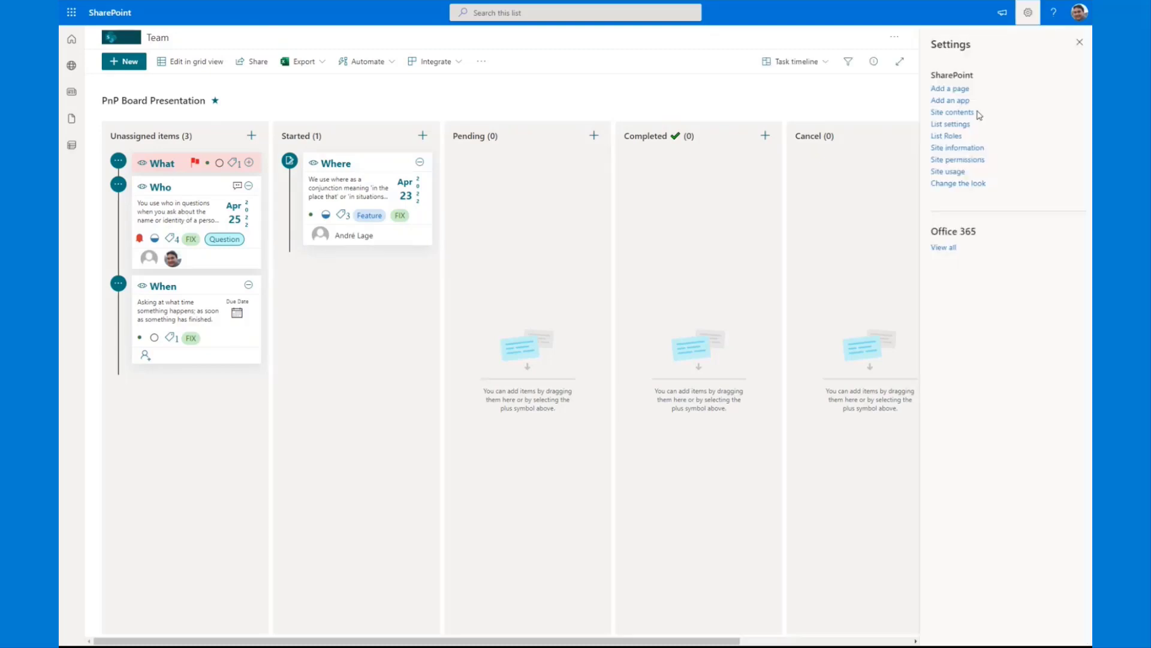
click(949, 123)
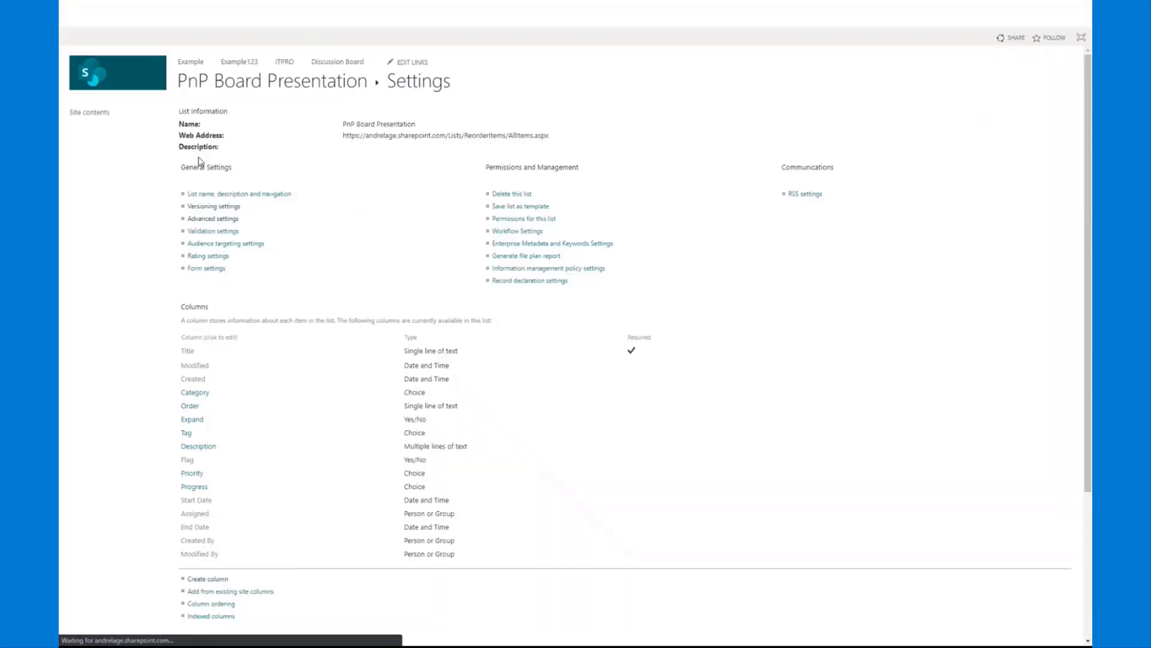
scroll(312, 498, down, 3)
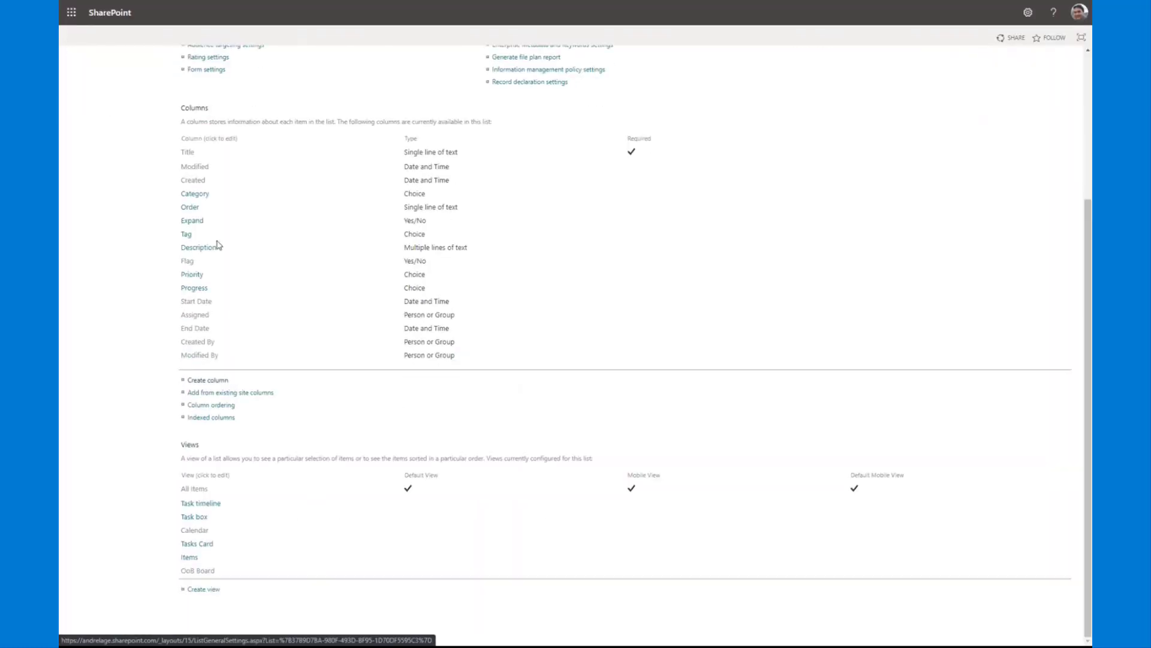
click(201, 520)
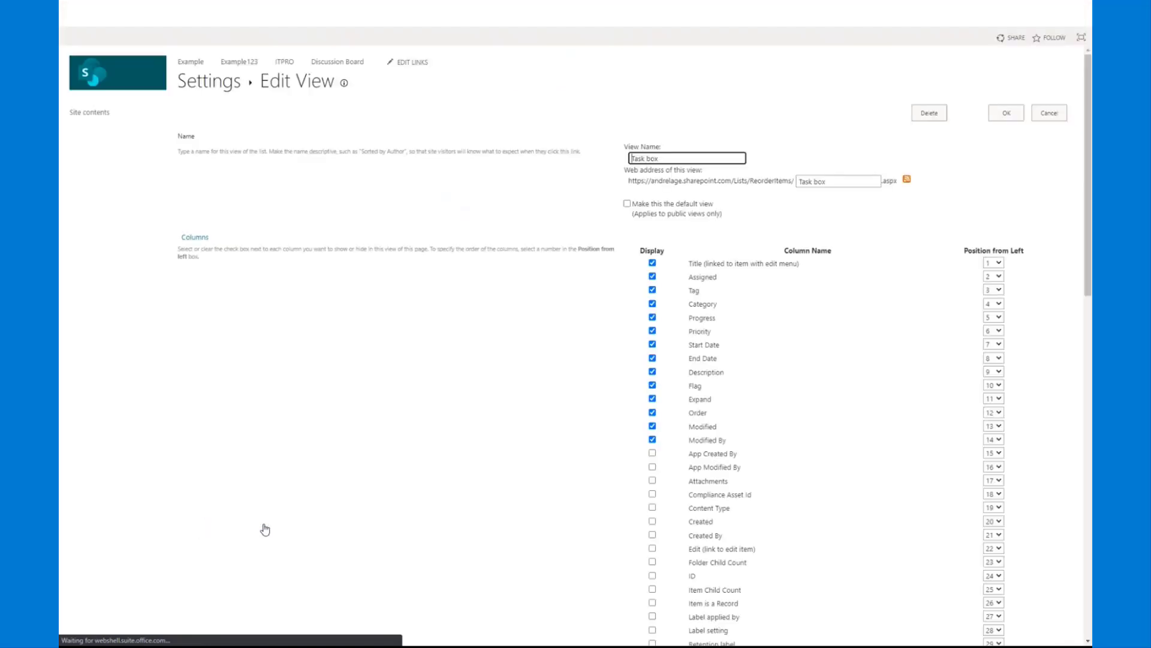
scroll(408, 515, down, 10)
scroll(428, 510, down, 2)
scroll(428, 510, up, 2)
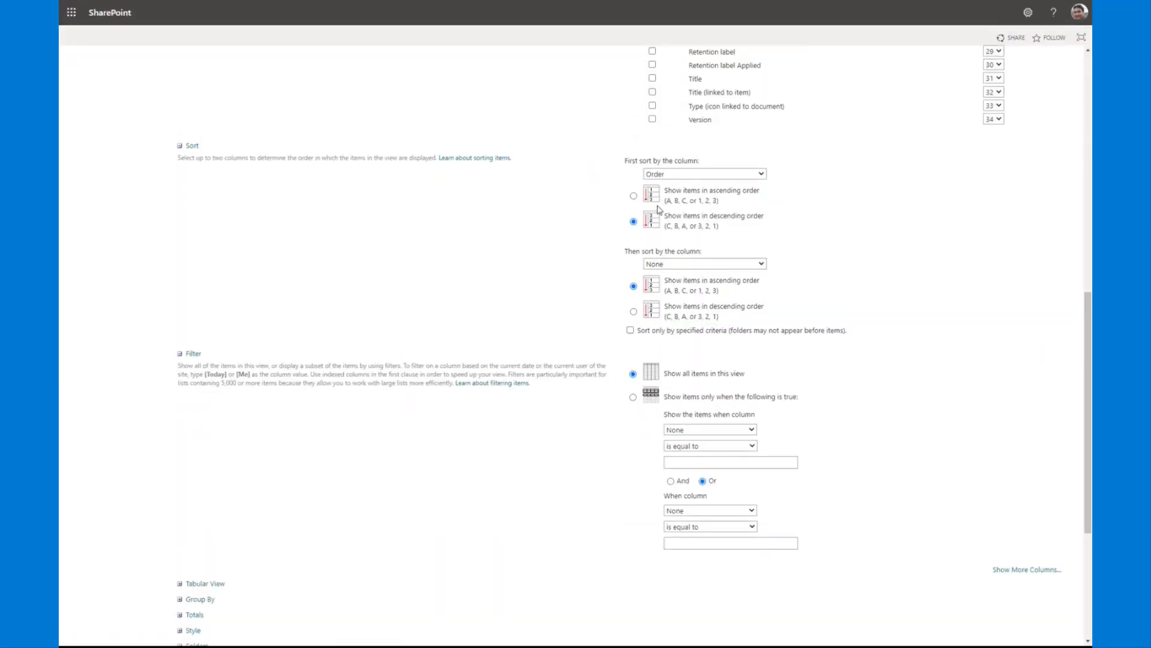
click(379, 256)
key(alt+Left)
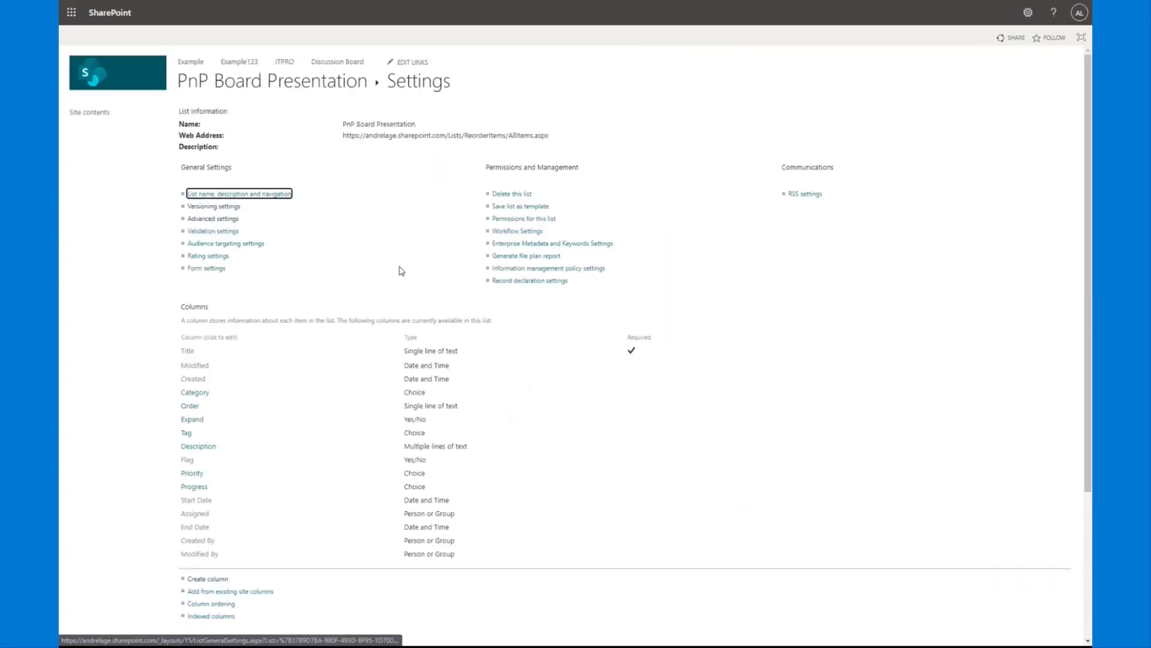
key(alt+Left)
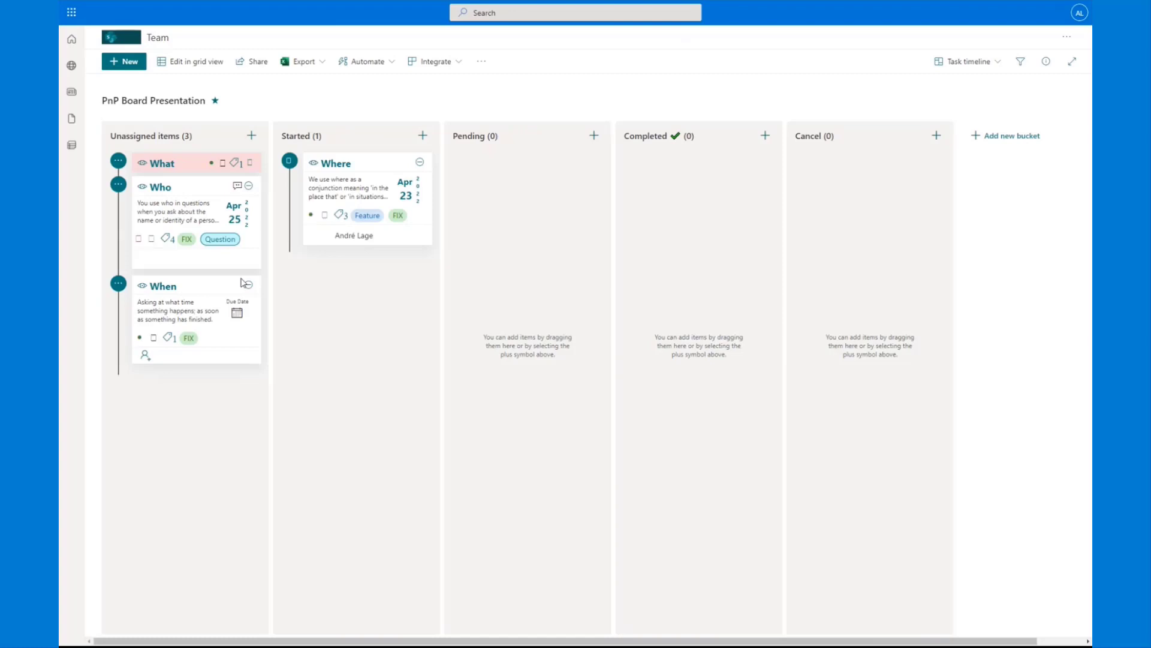
Step: Swap two cards between buckets: move the Who card to Started and the Where card to Unassigned items
click(119, 186)
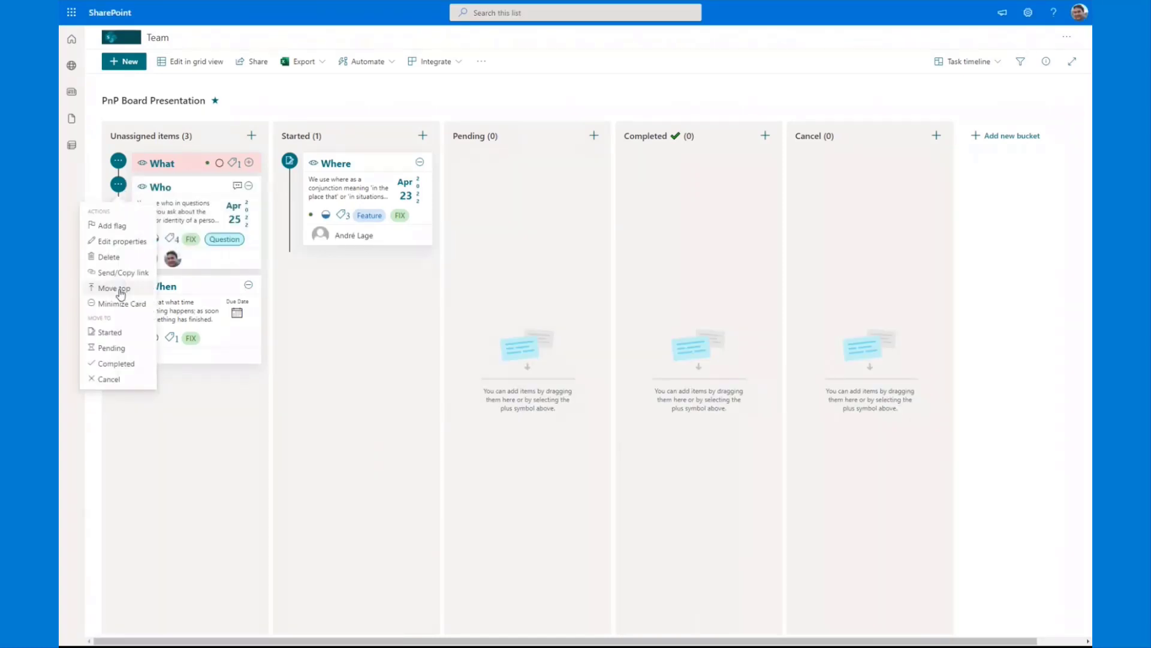
drag(201, 191, 368, 260)
drag(360, 180, 273, 296)
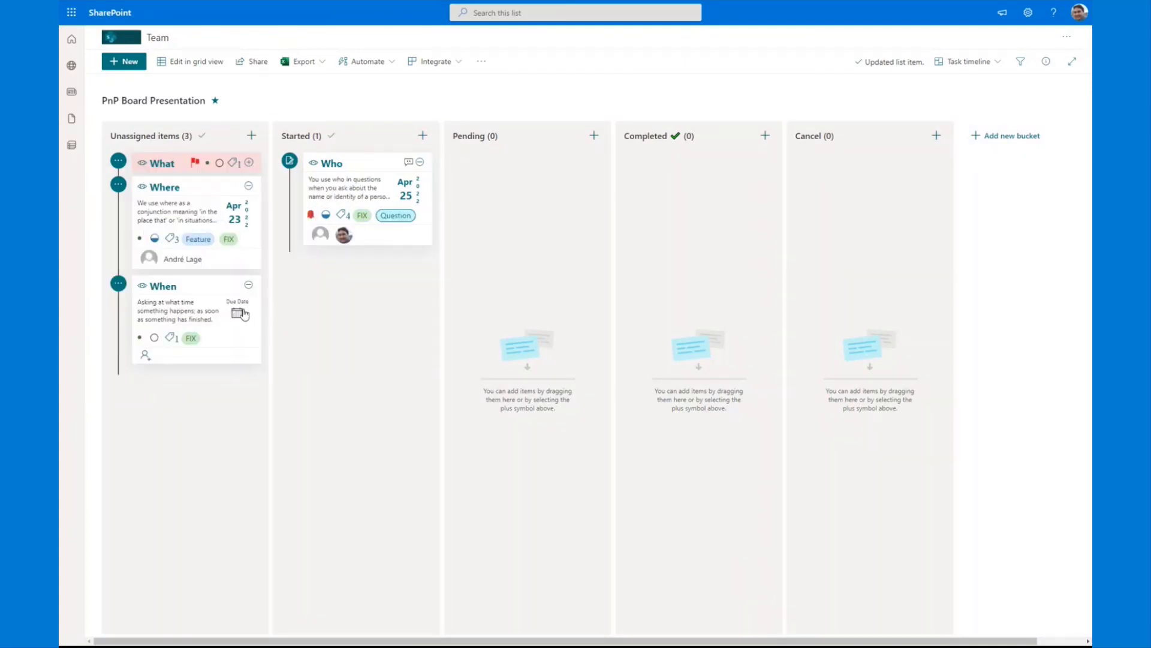
Step: Use the card actions to move Where to the top of Unassigned items and When to the Cancel bucket
click(119, 184)
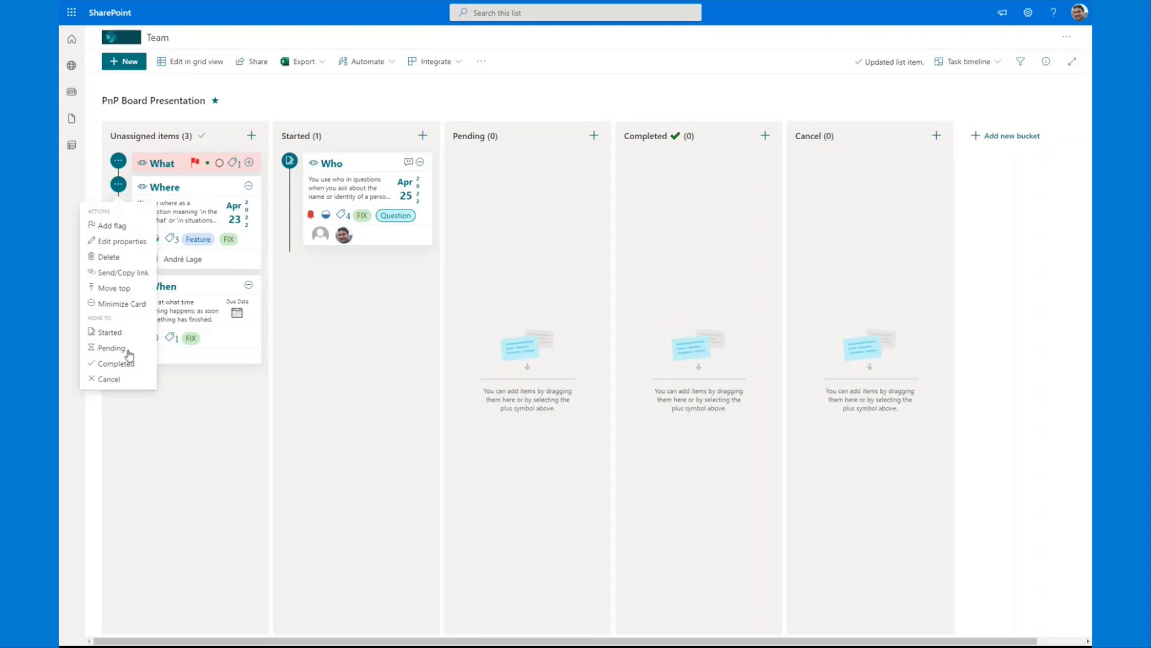
click(114, 289)
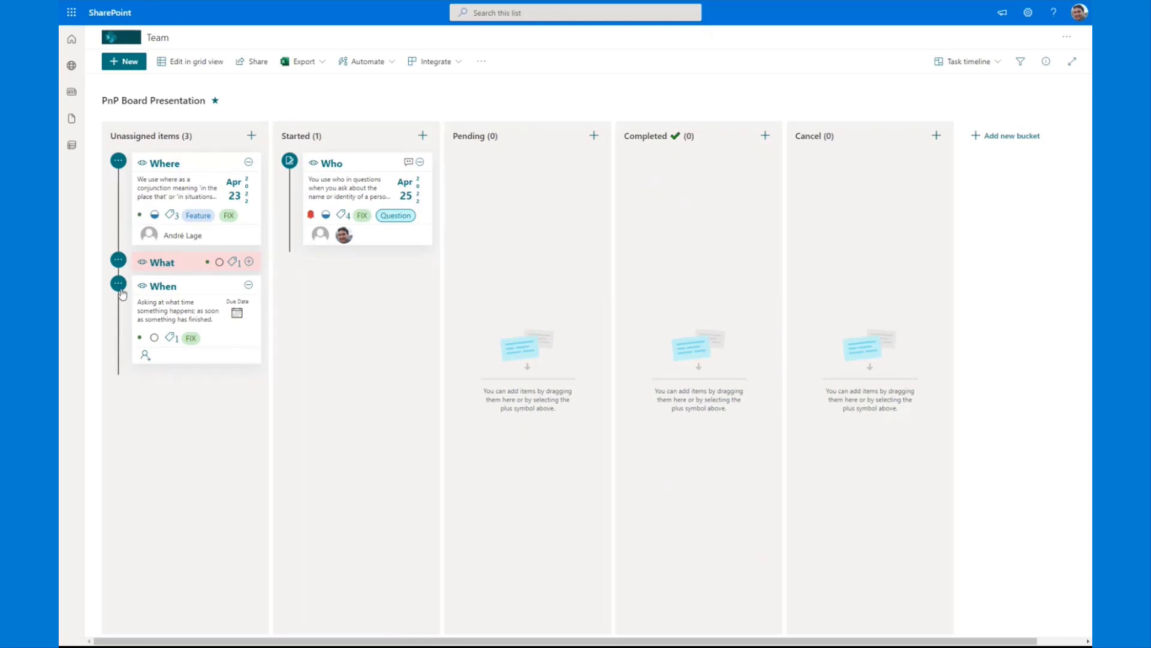
click(119, 286)
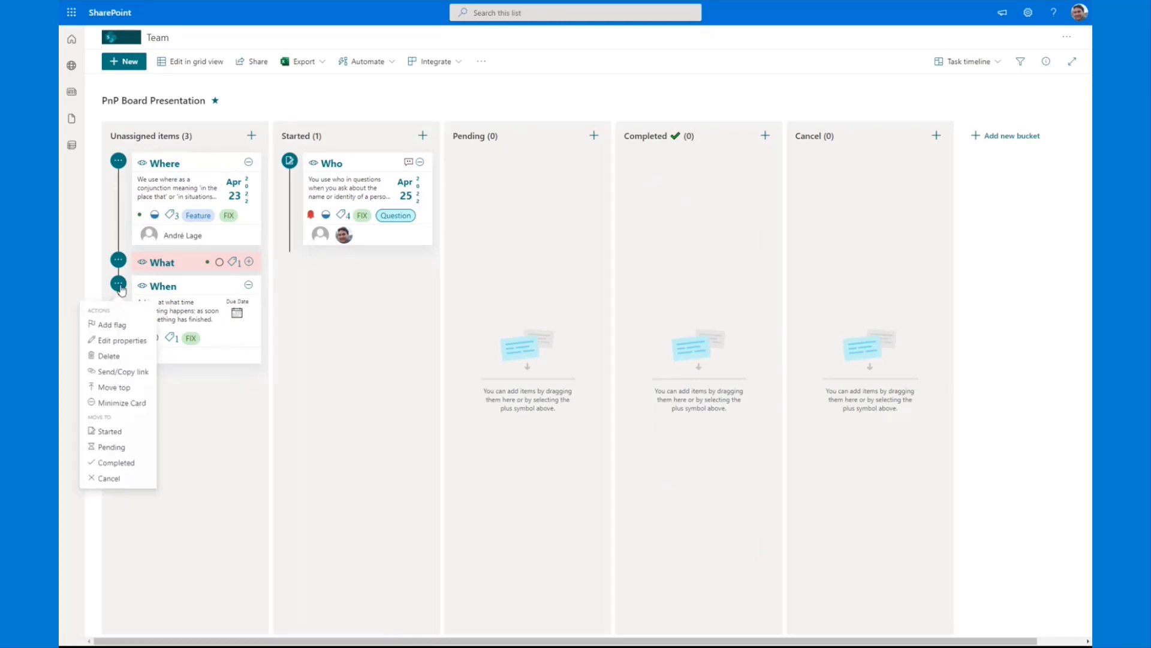
click(108, 482)
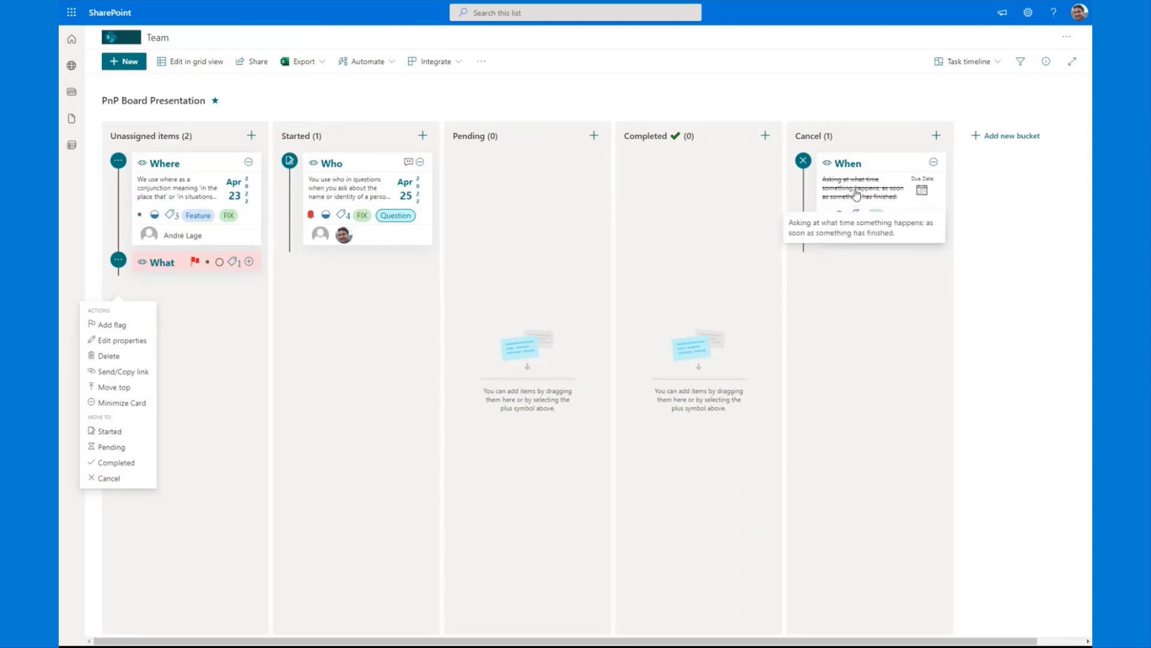
Step: Close the What item's details and expand its minimized card in Unassigned items
click(171, 266)
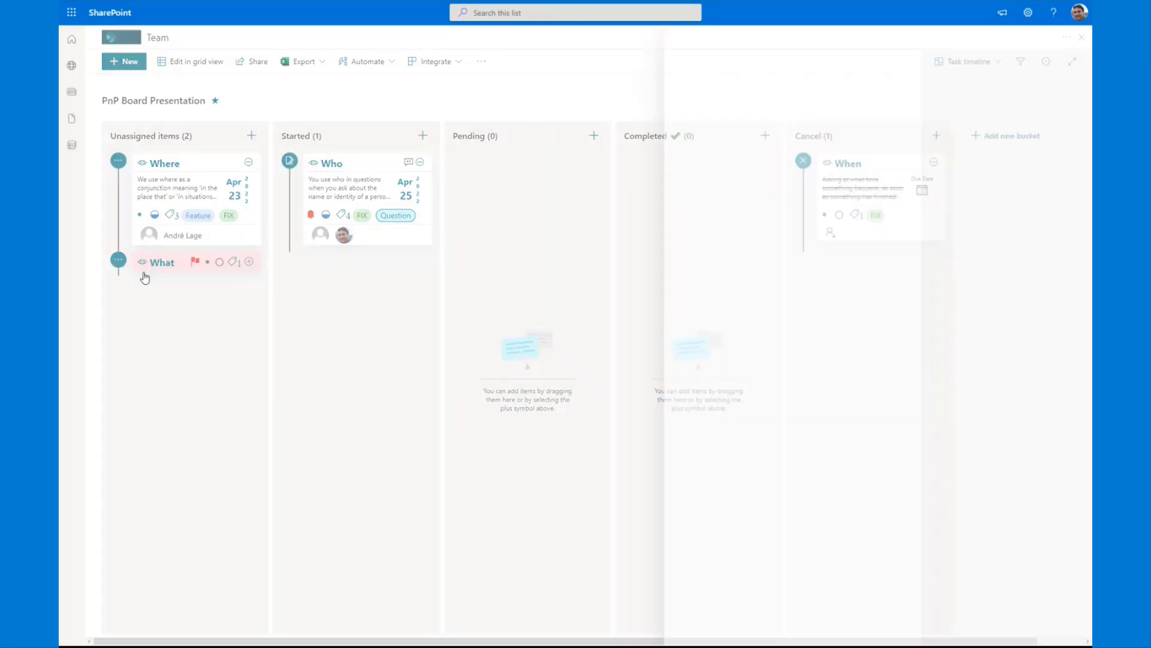
click(1080, 37)
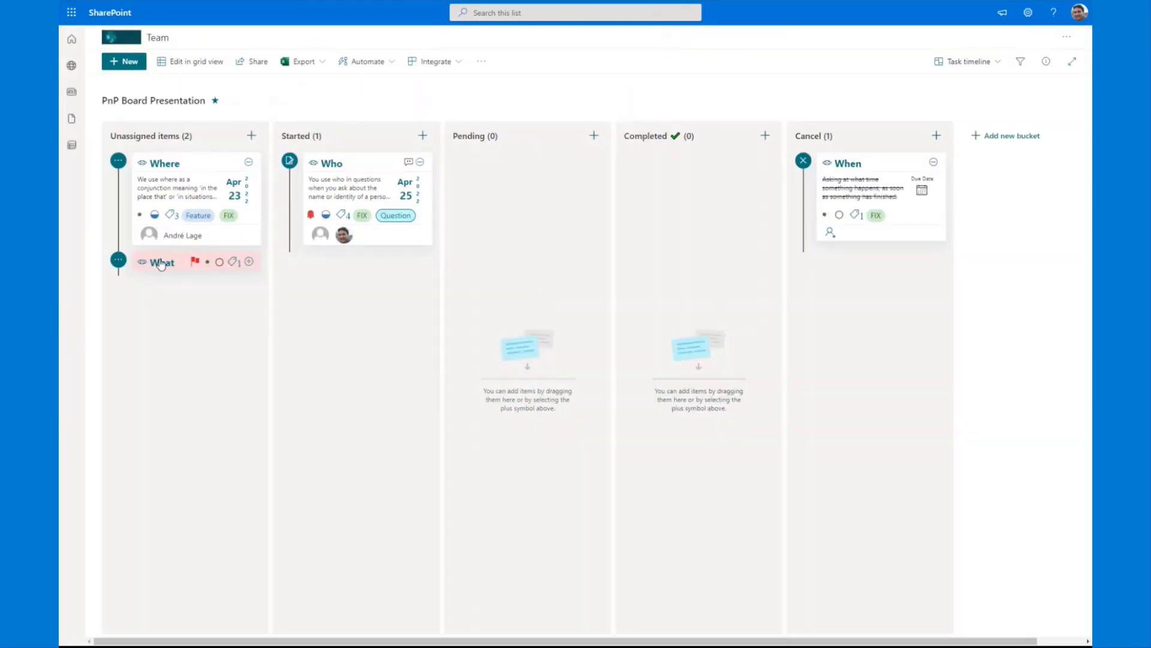
click(244, 261)
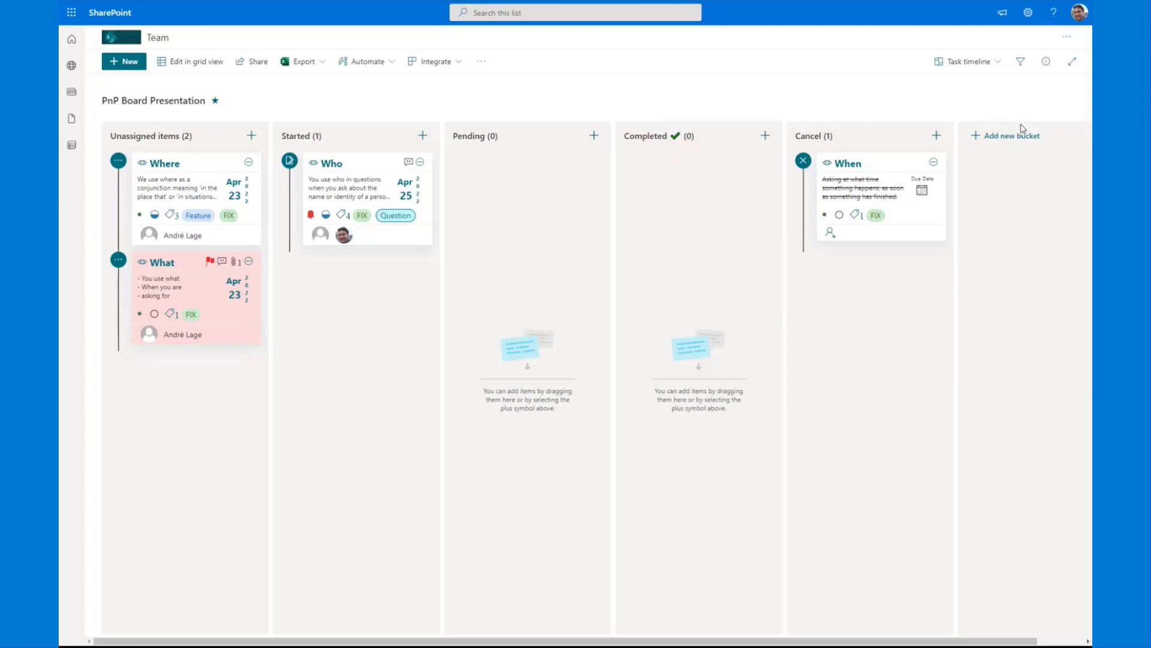
Step: Open the Task timeline view's formatting JSON and find the Completed action that sets the Category value
click(975, 62)
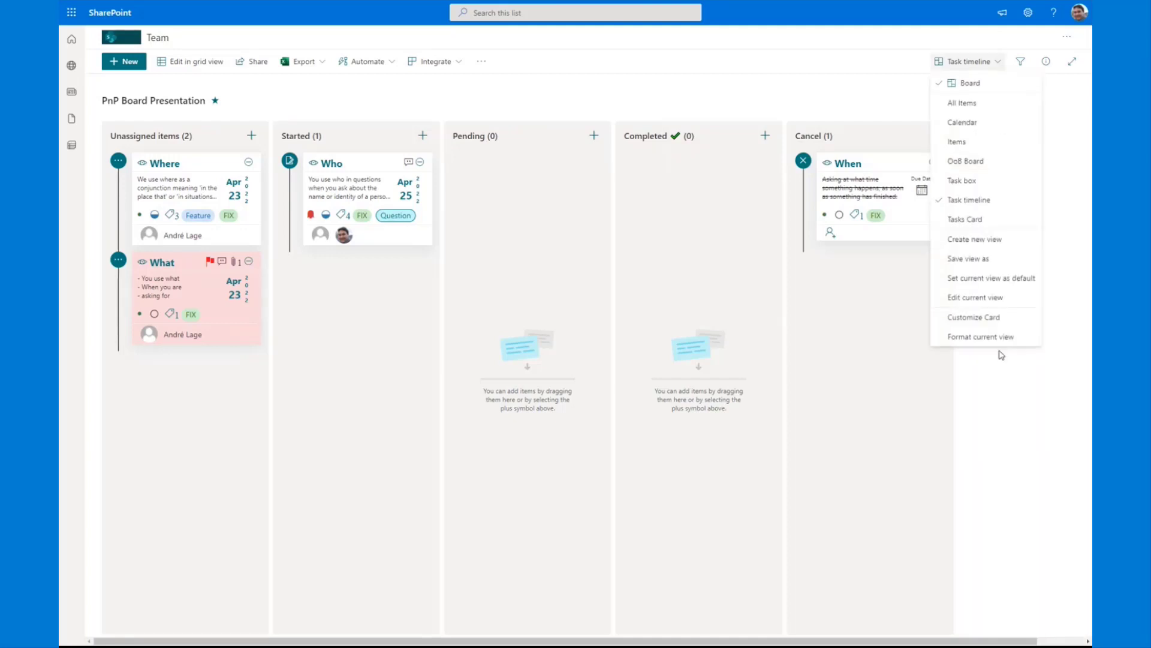
click(981, 337)
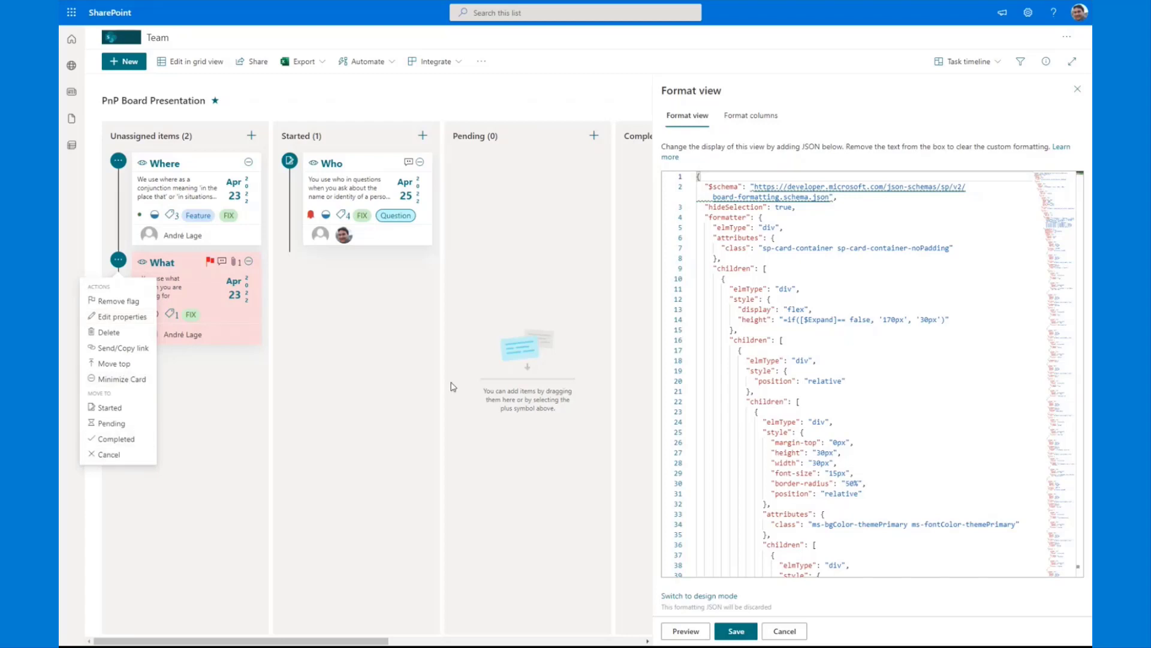
click(951, 282)
key(ctrl+f)
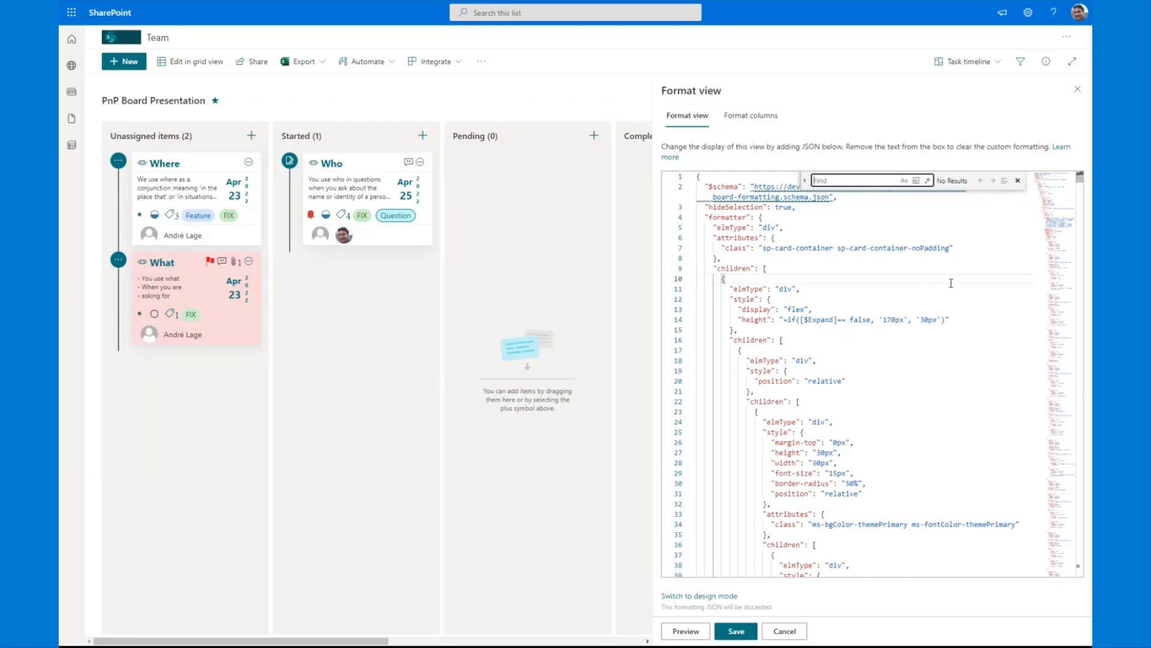
text(completed)
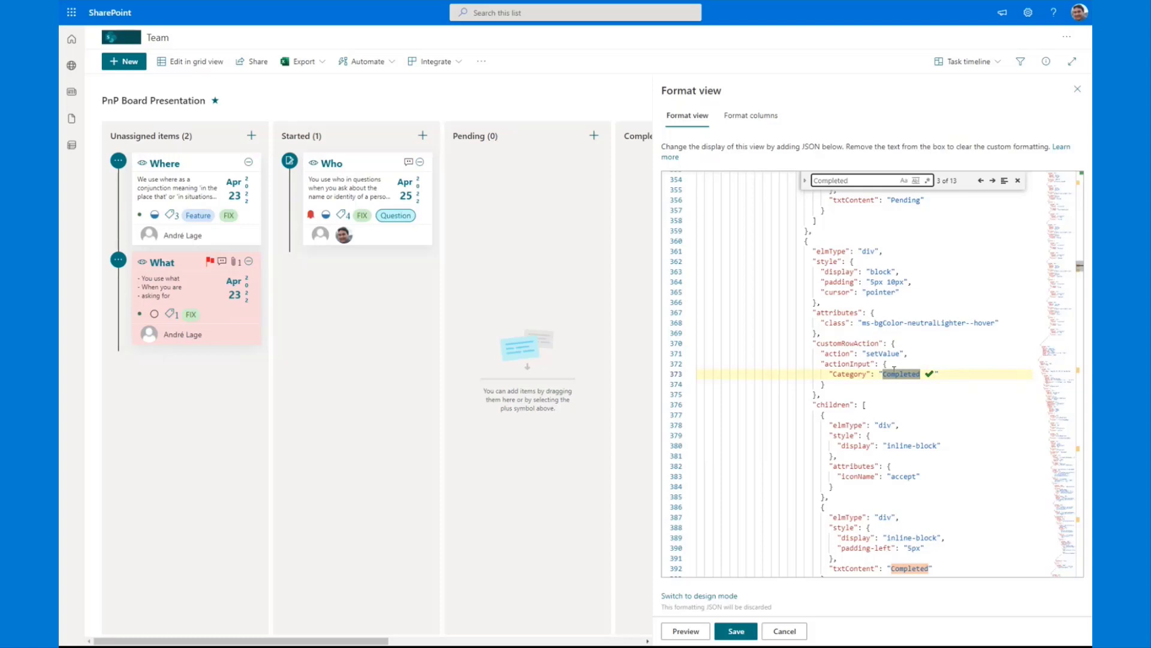
scroll(894, 369, up, 1)
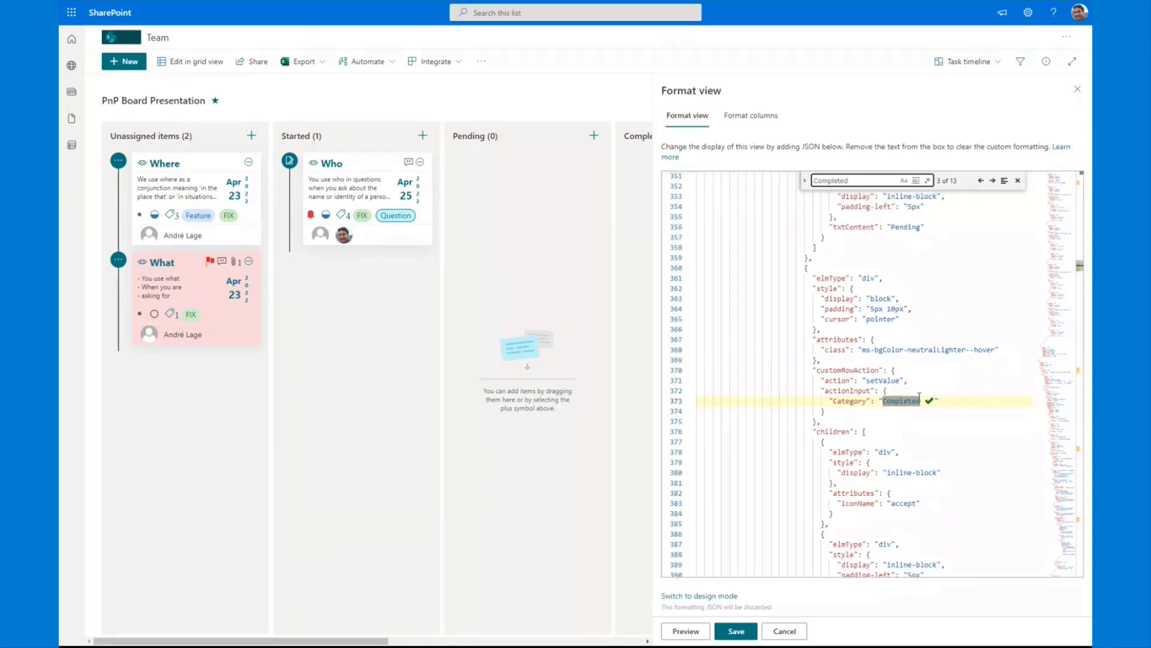
Step: Add "Expand": "=if([$Expand]==false,1,0)" below Category in the Completed action's actionInput, save the view format and close the formatting pane
click(949, 402)
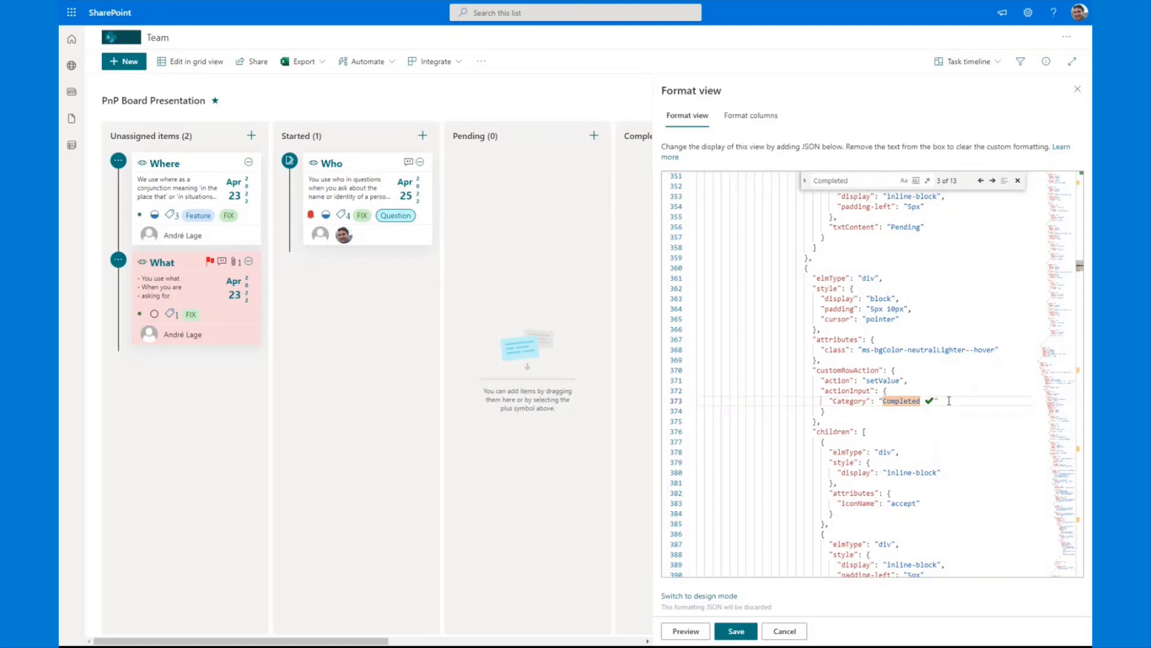
text(,)
key(Return)
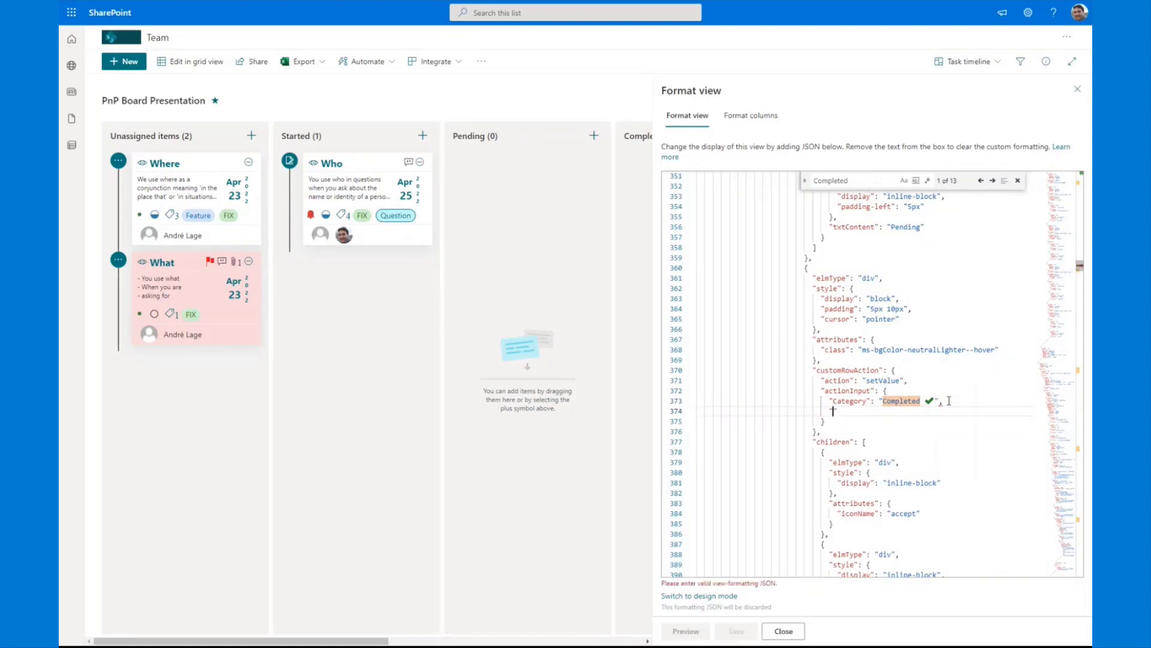
text("Expand": ")
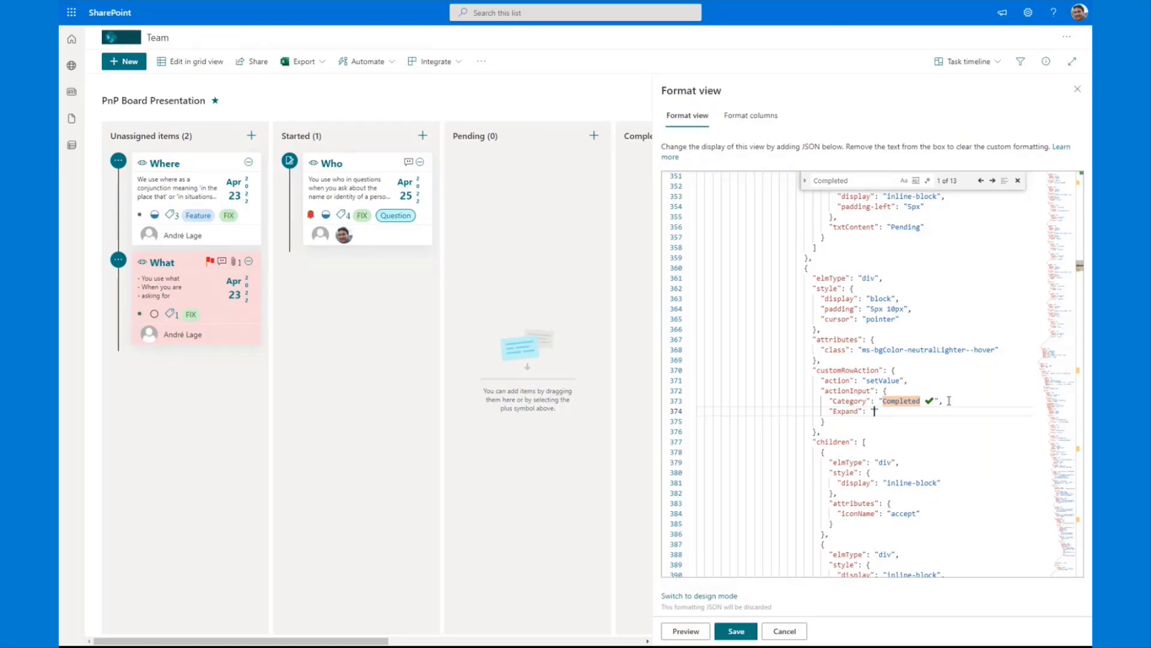
text([$Expand]==false,1,0)
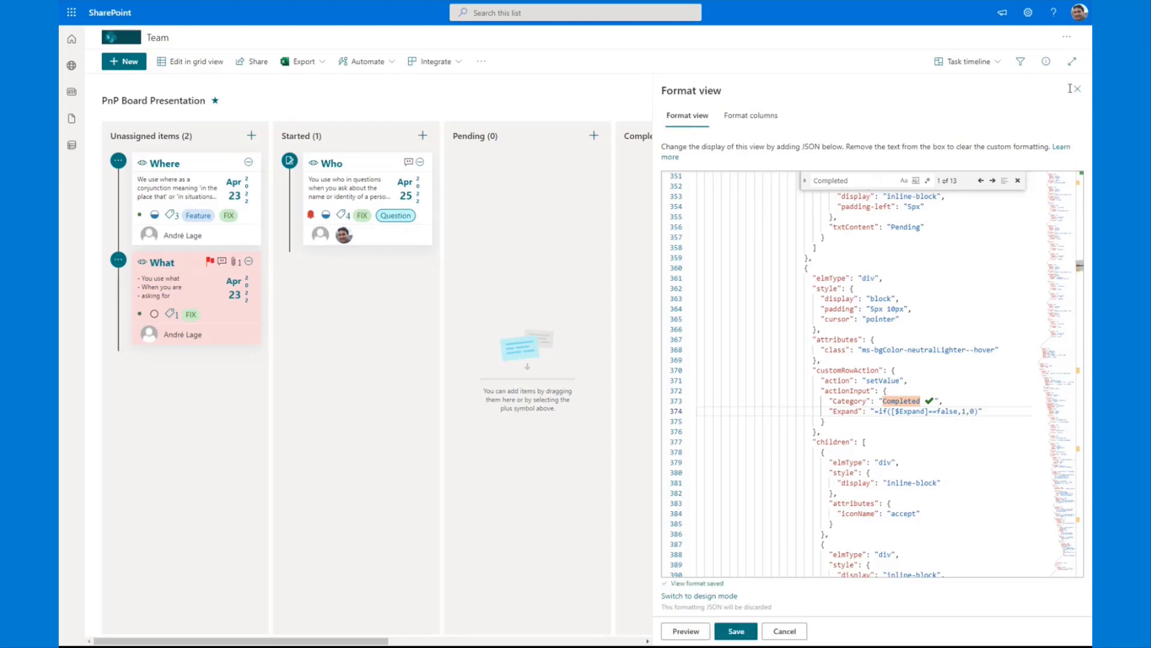
click(1077, 89)
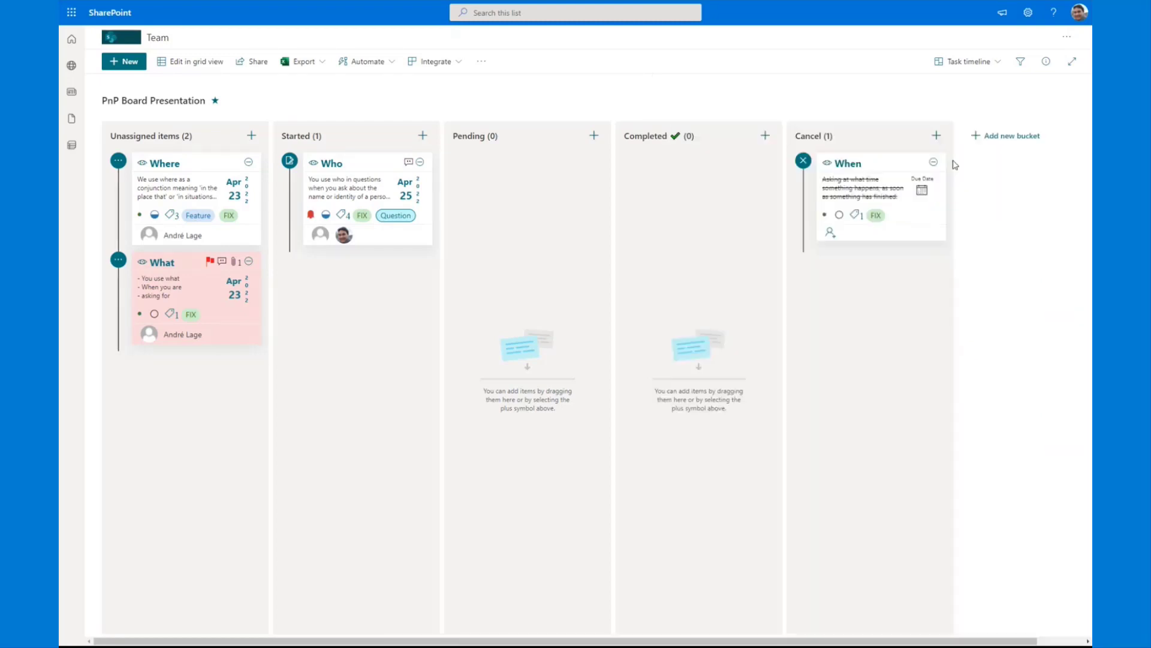
Step: Move the What card to the Completed bucket using its card actions and dismiss the actions list
click(118, 260)
click(115, 443)
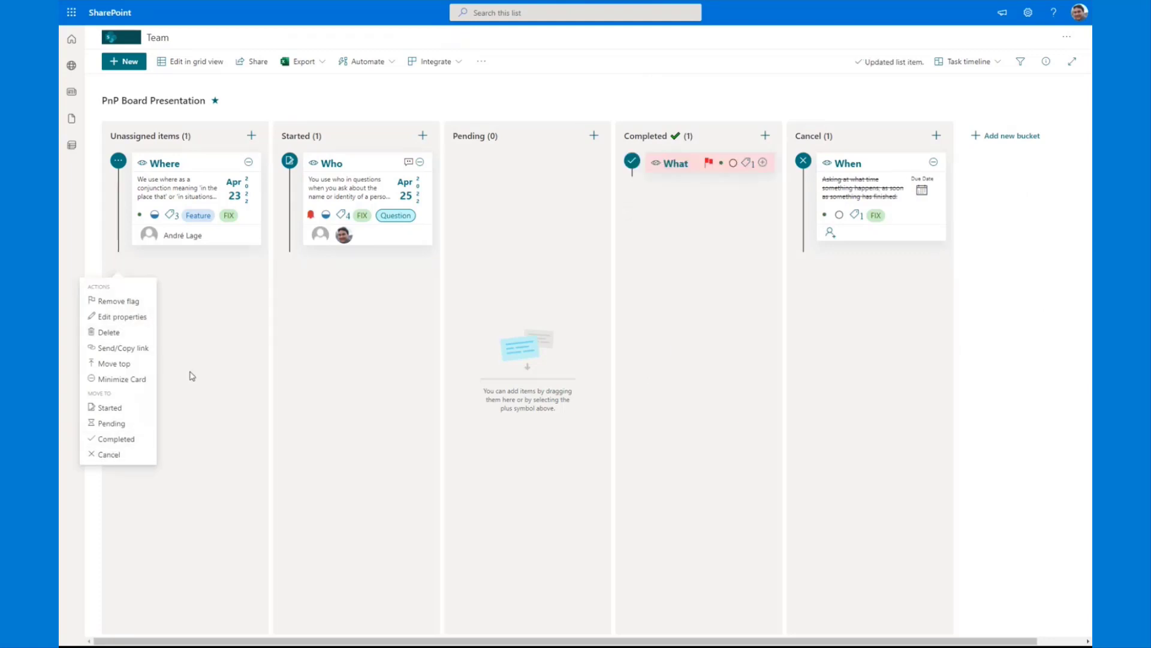
click(191, 322)
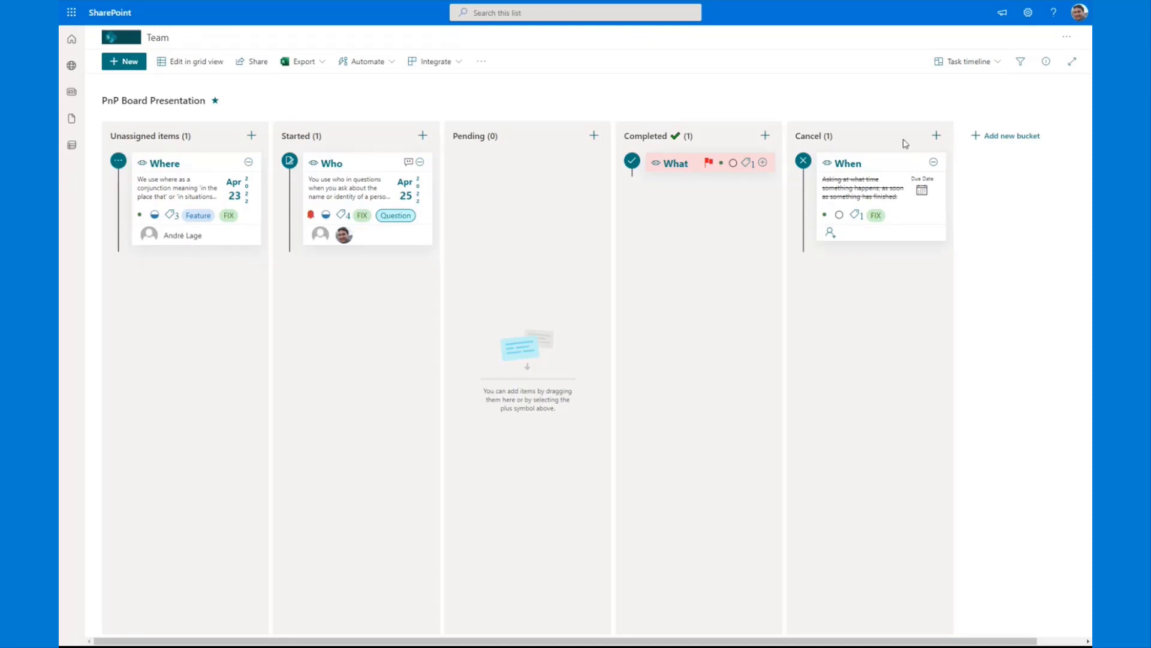
Step: Switch the board to the Task box view and examine the Where card's actions and details
click(980, 61)
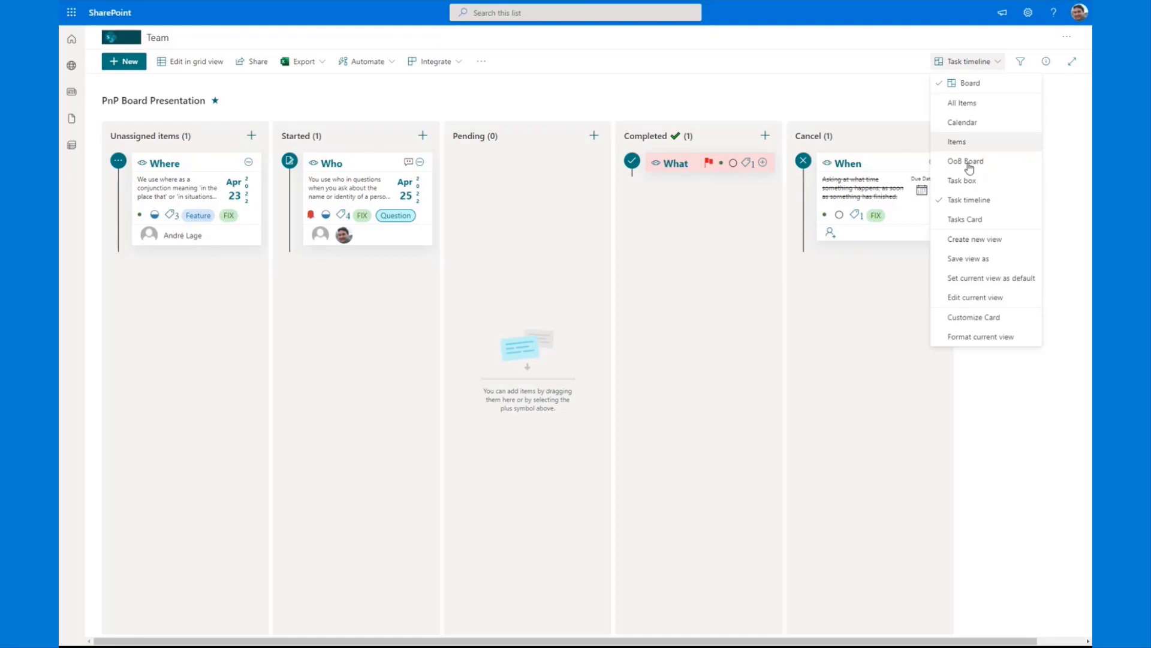
click(964, 180)
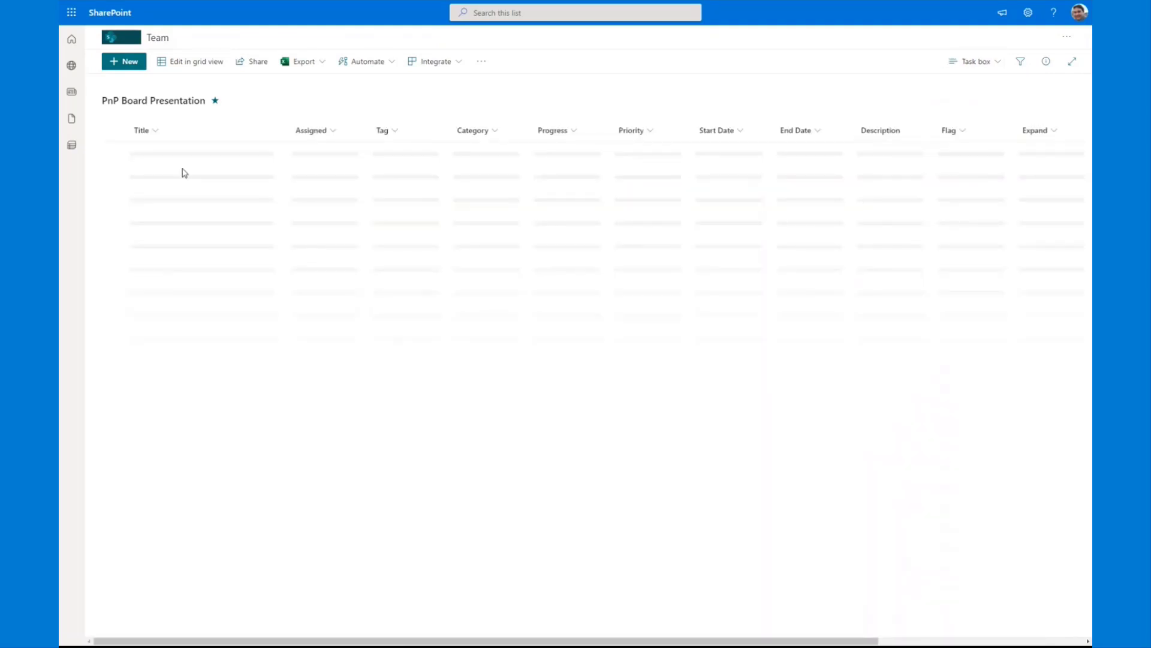
click(120, 163)
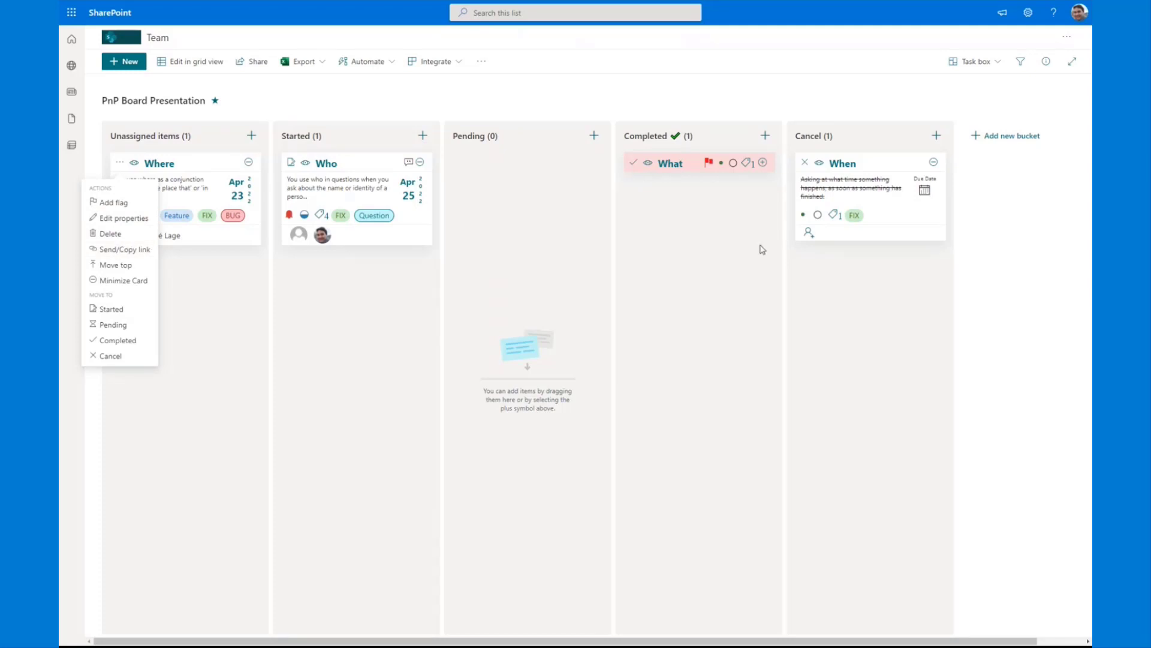
click(134, 163)
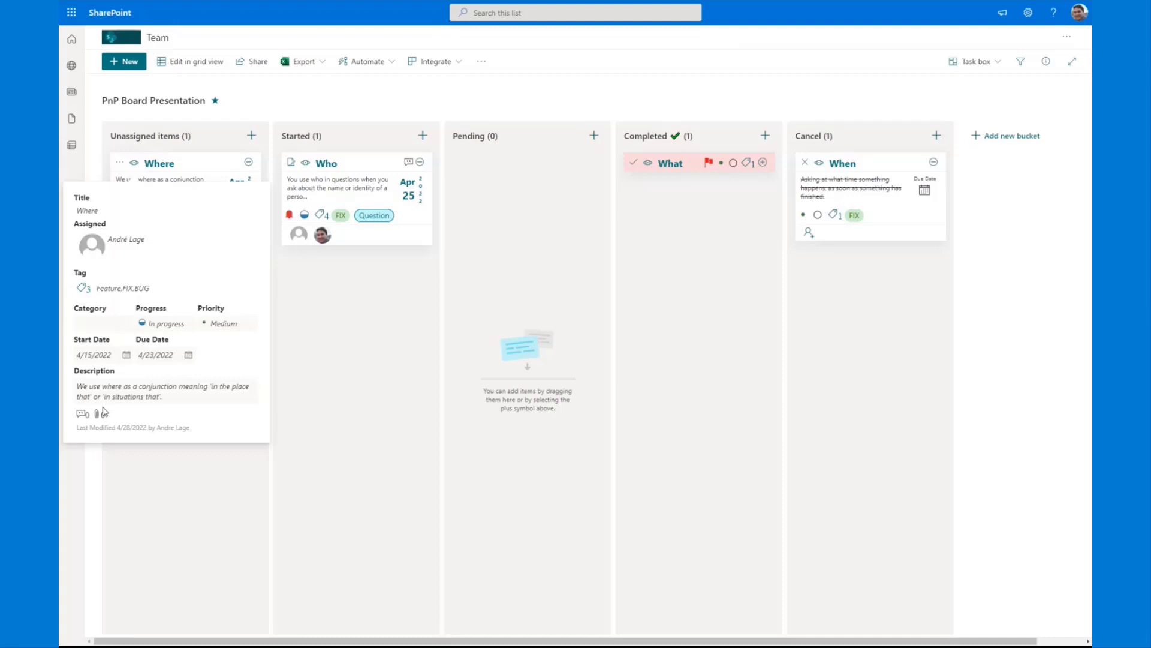
Step: Switch to the Tasks Card view and examine the inline Progress and Priority choices on the Where card
click(996, 61)
click(983, 219)
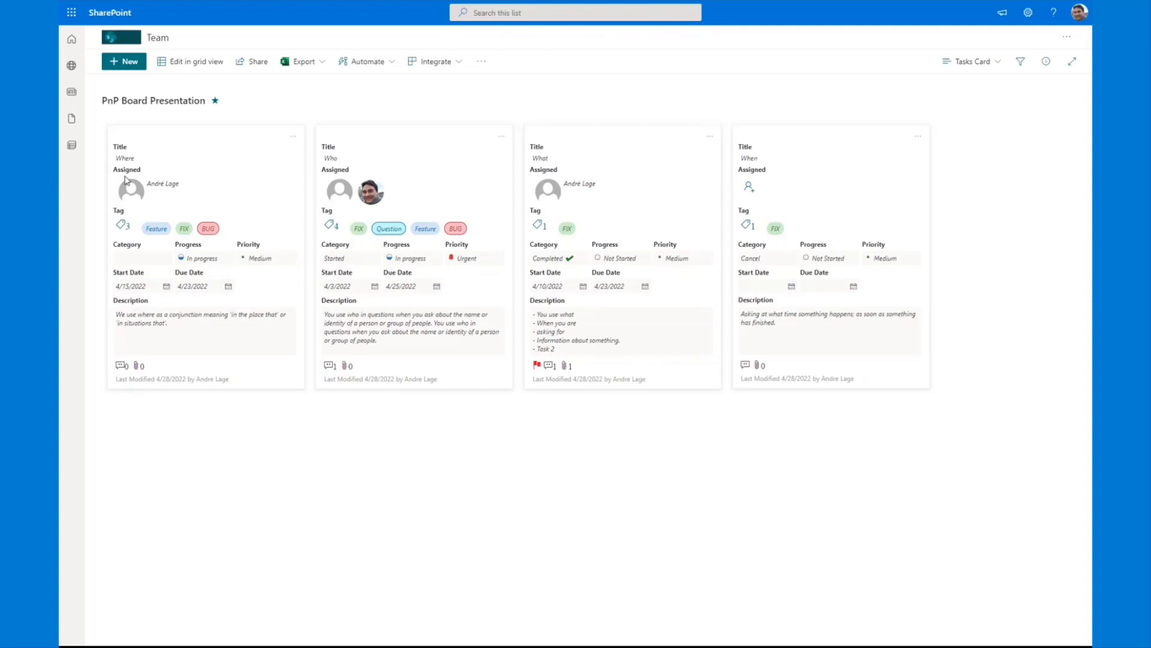
click(160, 258)
click(216, 261)
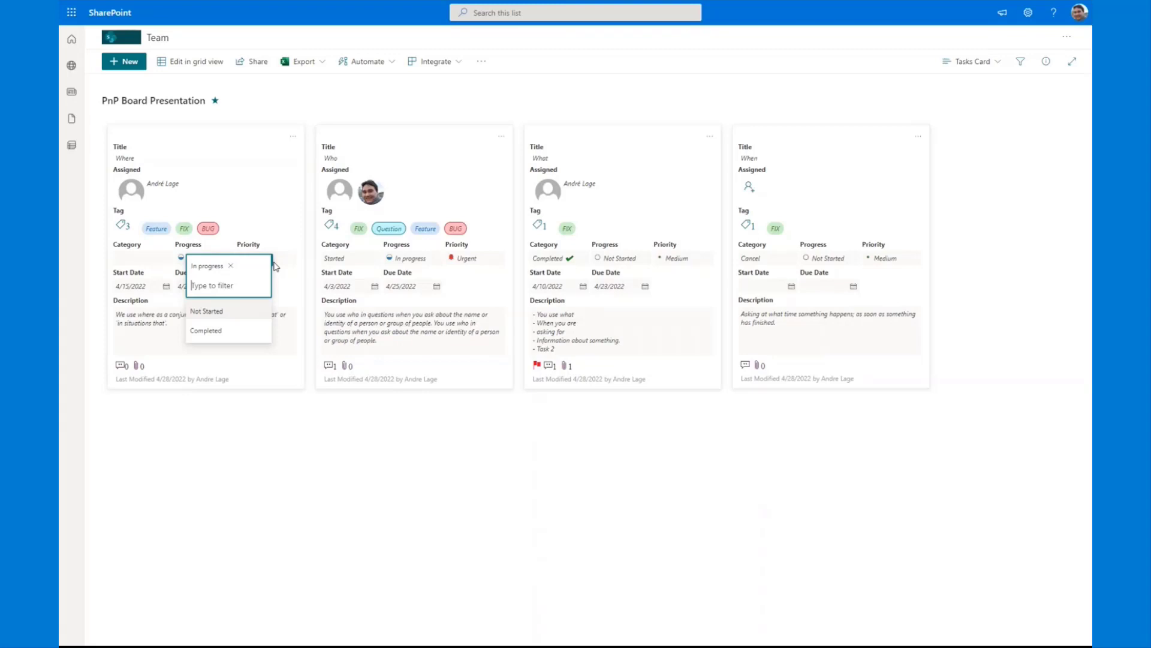
click(275, 263)
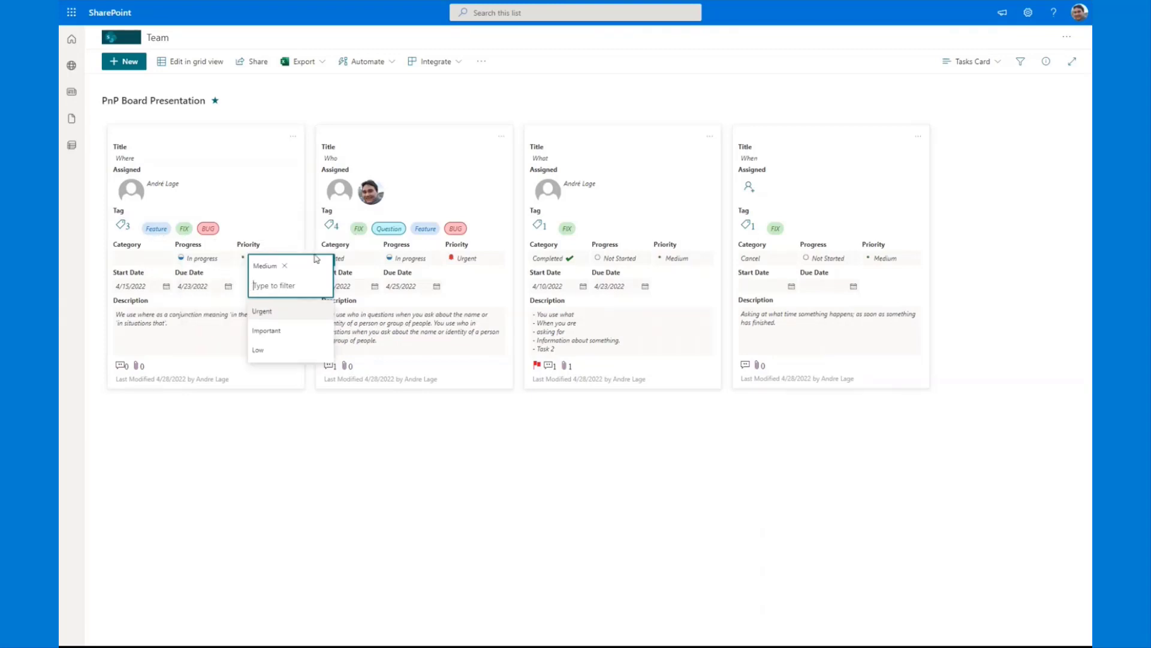
click(359, 510)
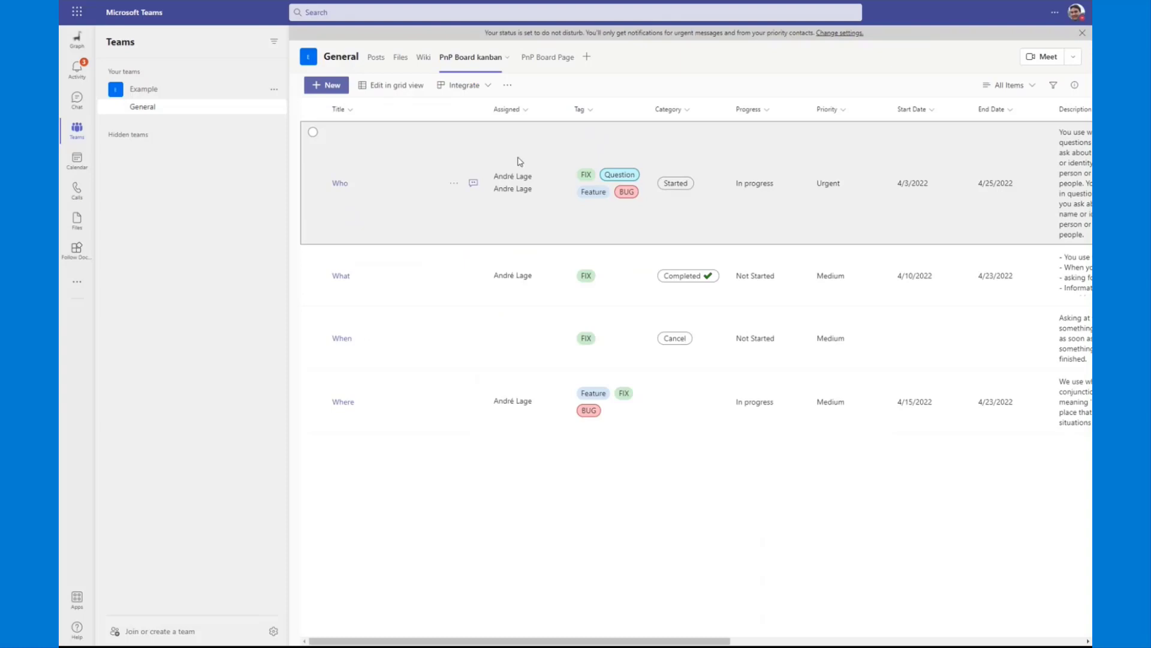
Step: In Microsoft Teams, open the PnP Board Page, filter its cards by Started and clear the filter
click(546, 58)
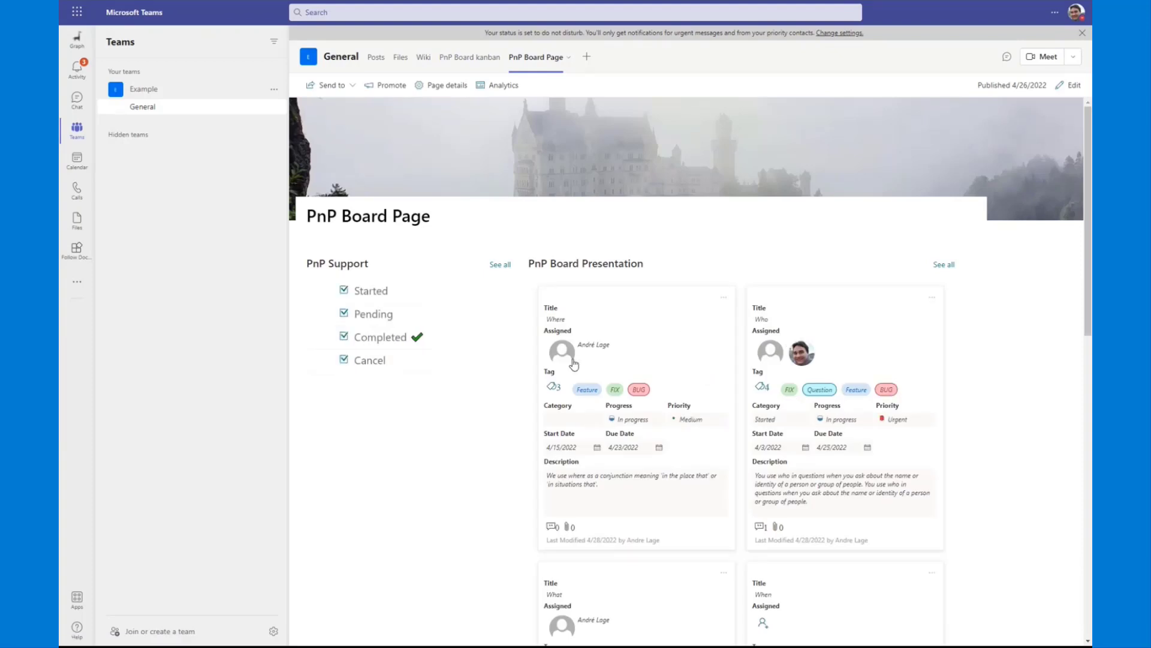
click(324, 292)
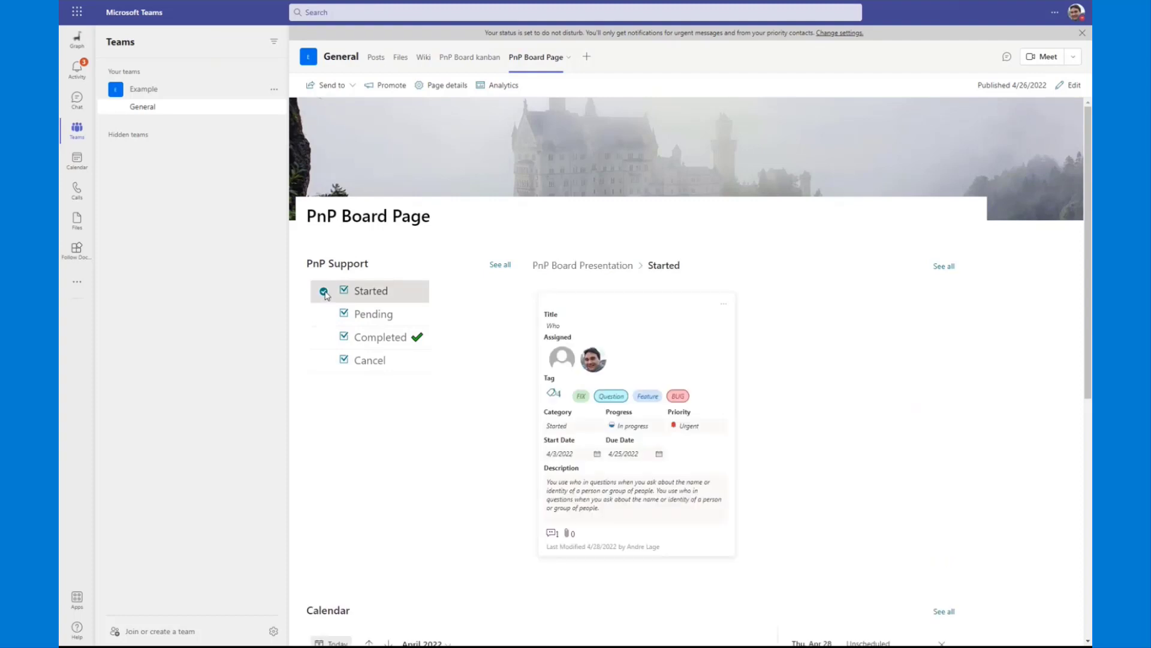
click(325, 294)
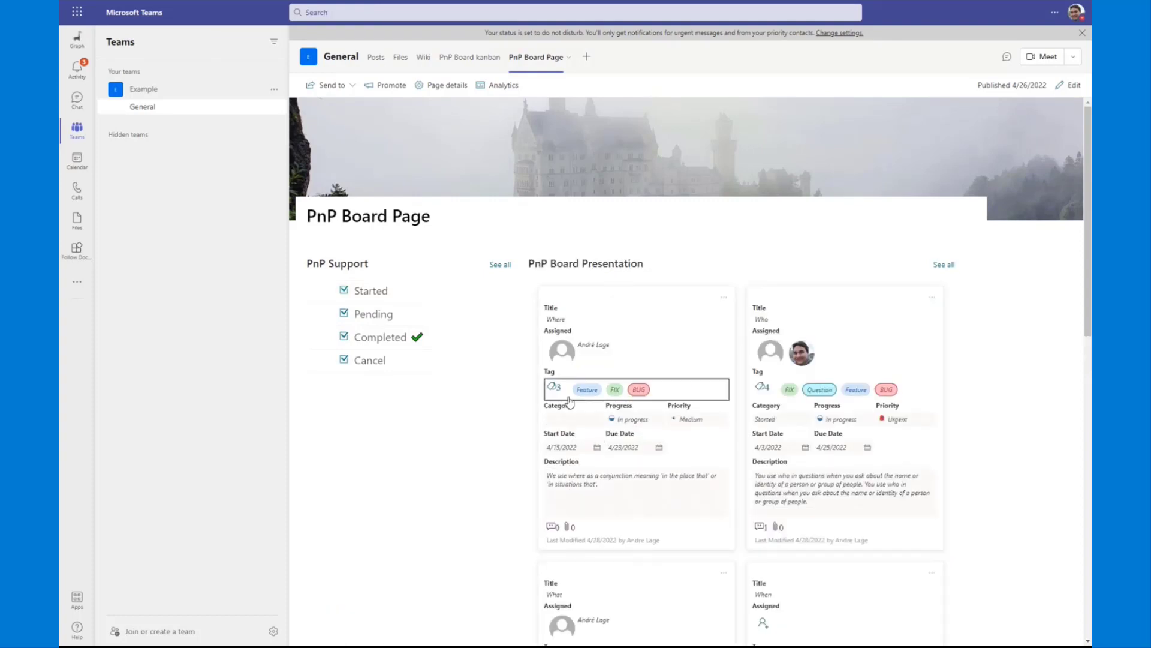
Step: Move the Where card to Started through its card actions and filter the PnP Board Page by Started
click(724, 297)
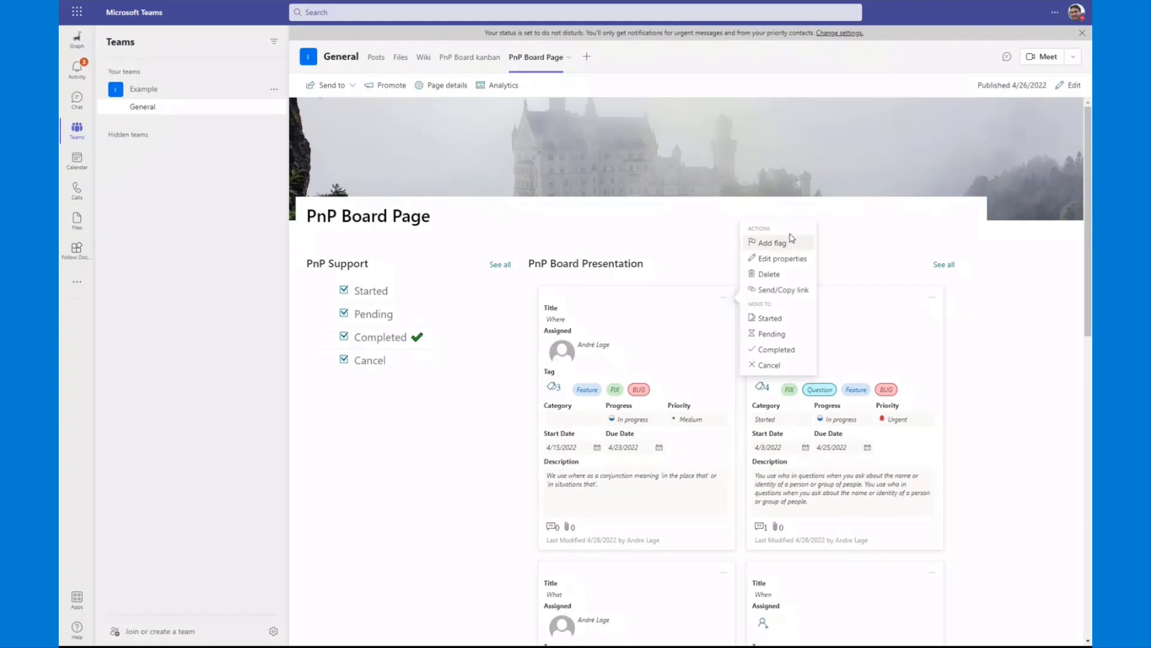
click(773, 318)
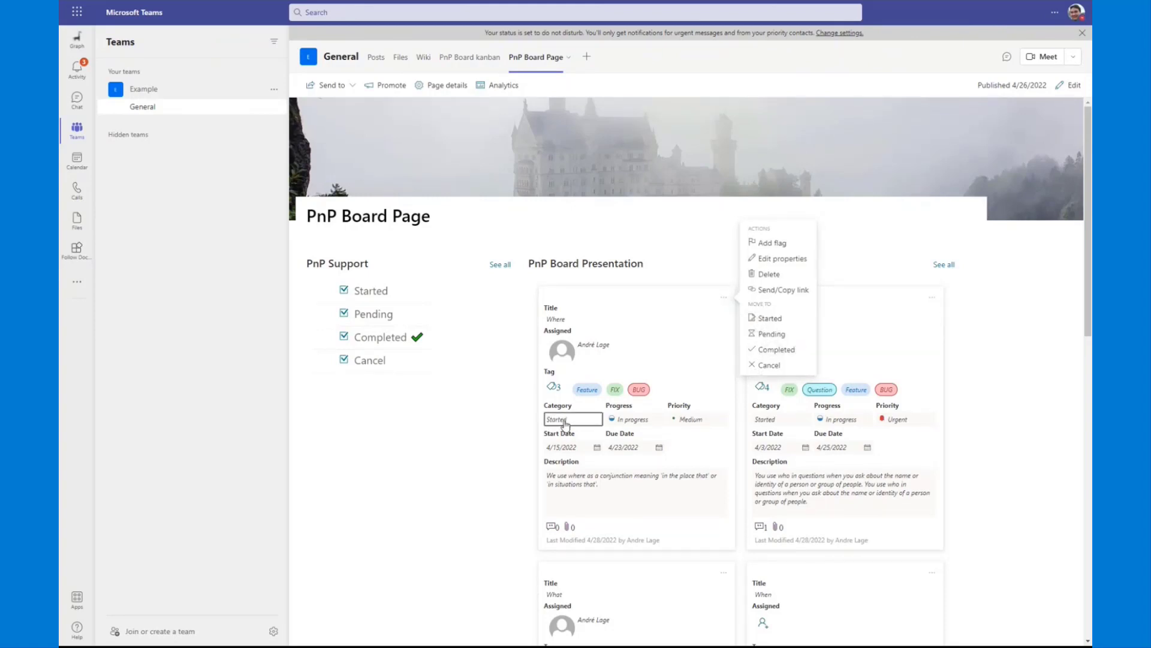
click(323, 291)
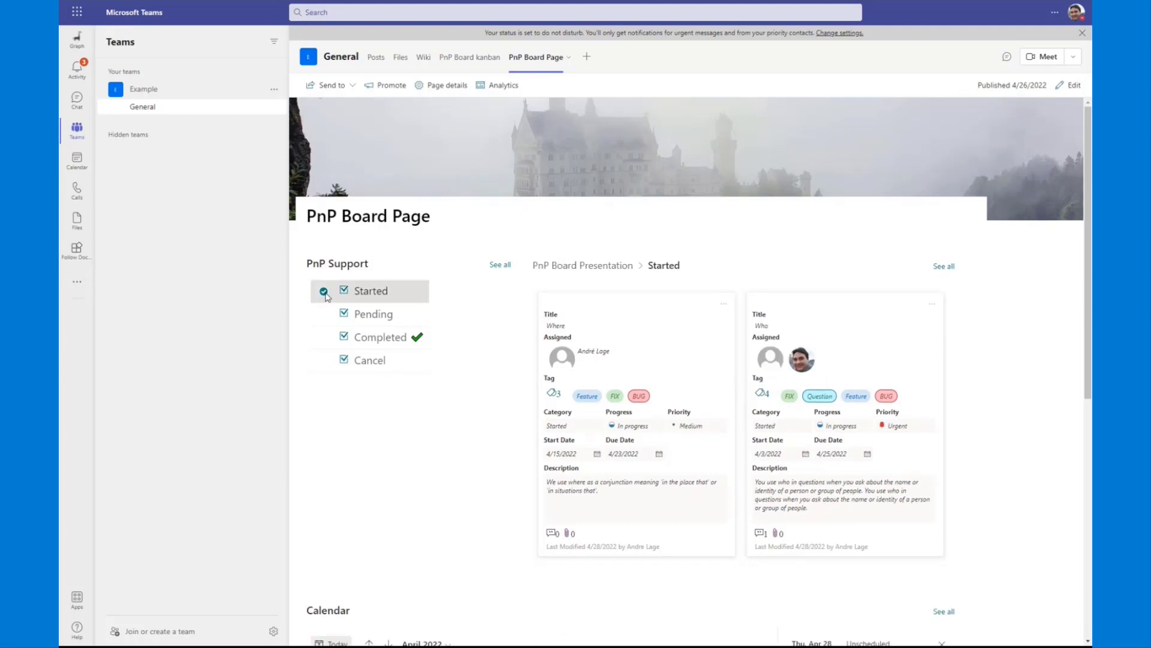
Step: With the Started filter cleared, set the Where card's Category to Completed inline and check the General channel's posts for the task notification
click(323, 292)
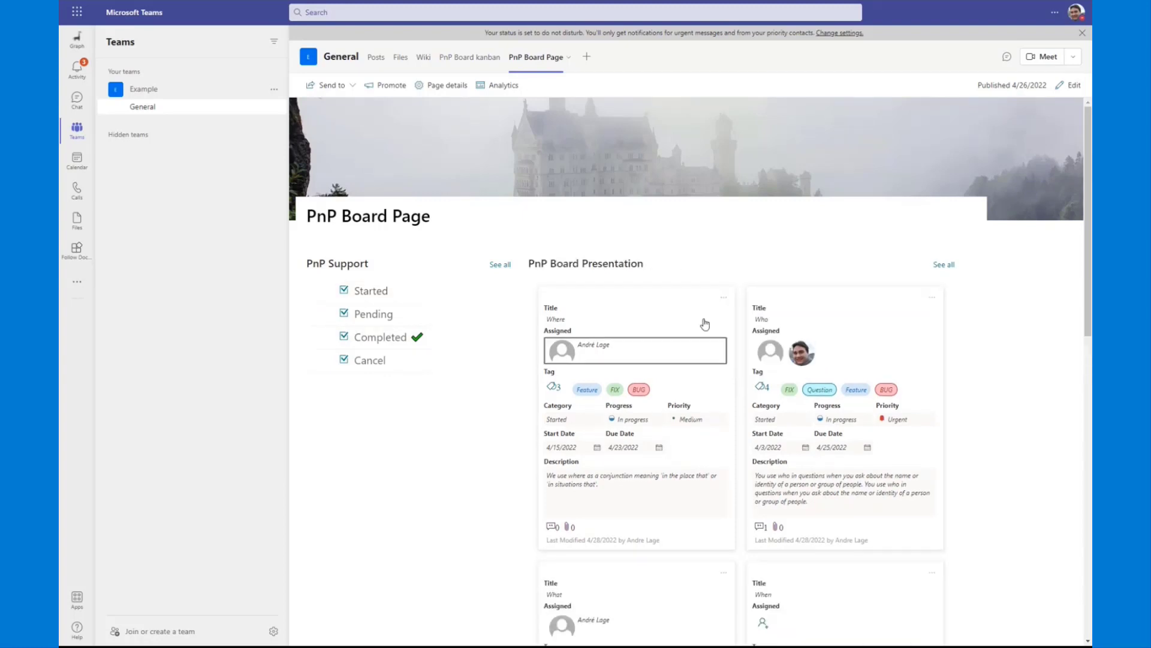
click(726, 300)
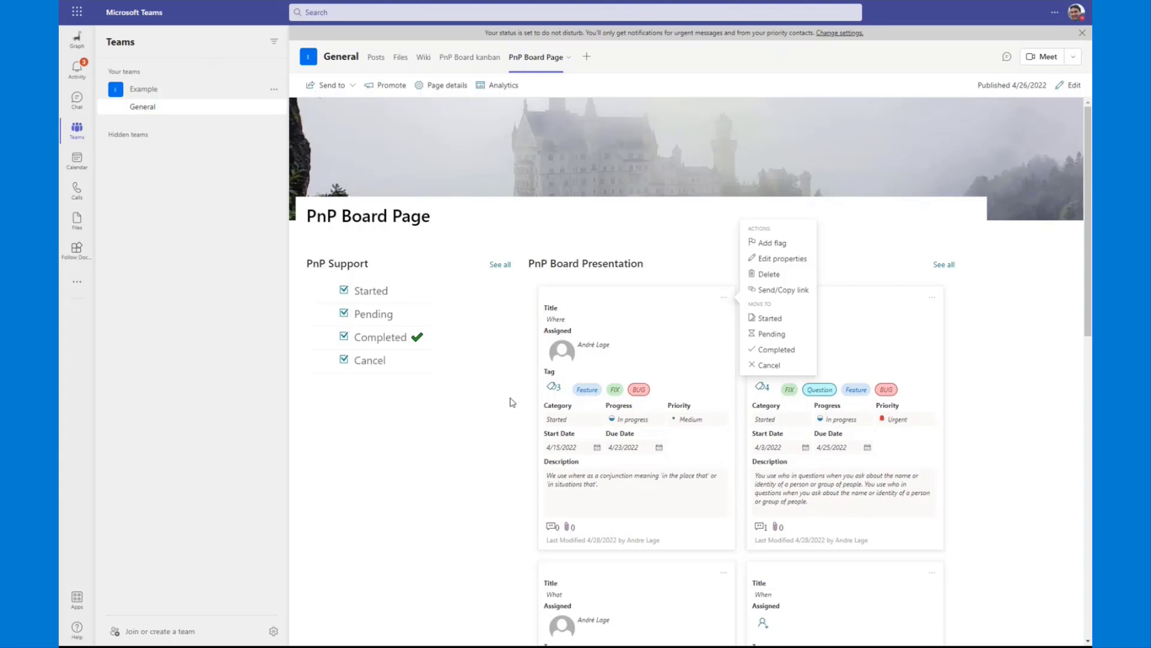
click(589, 419)
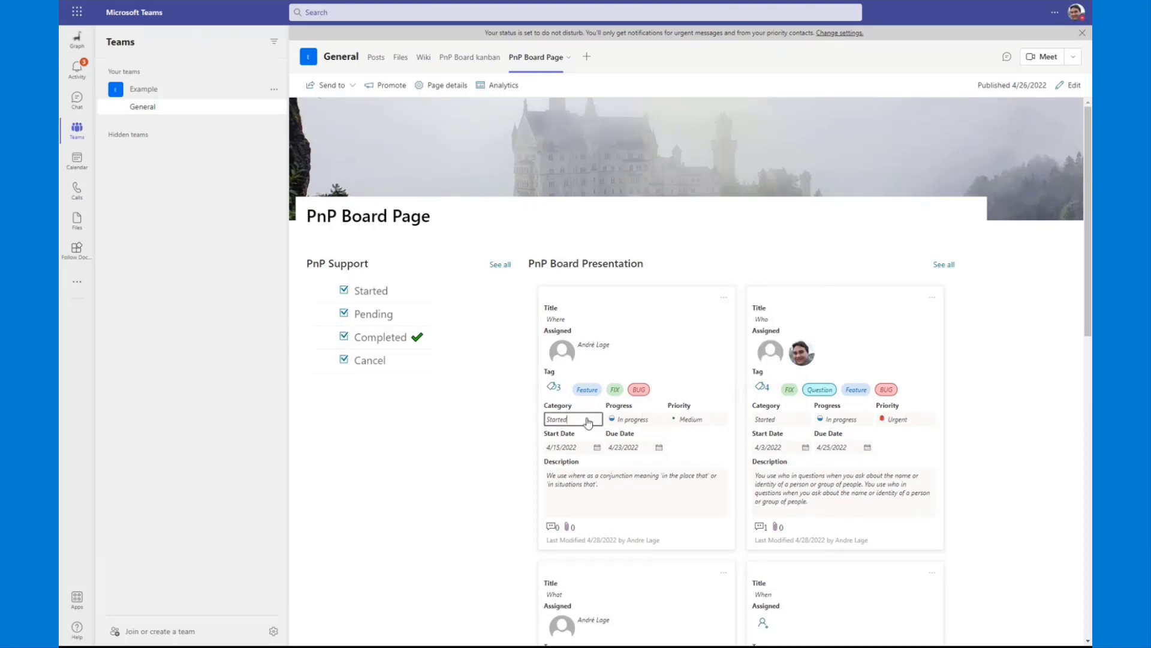
click(593, 493)
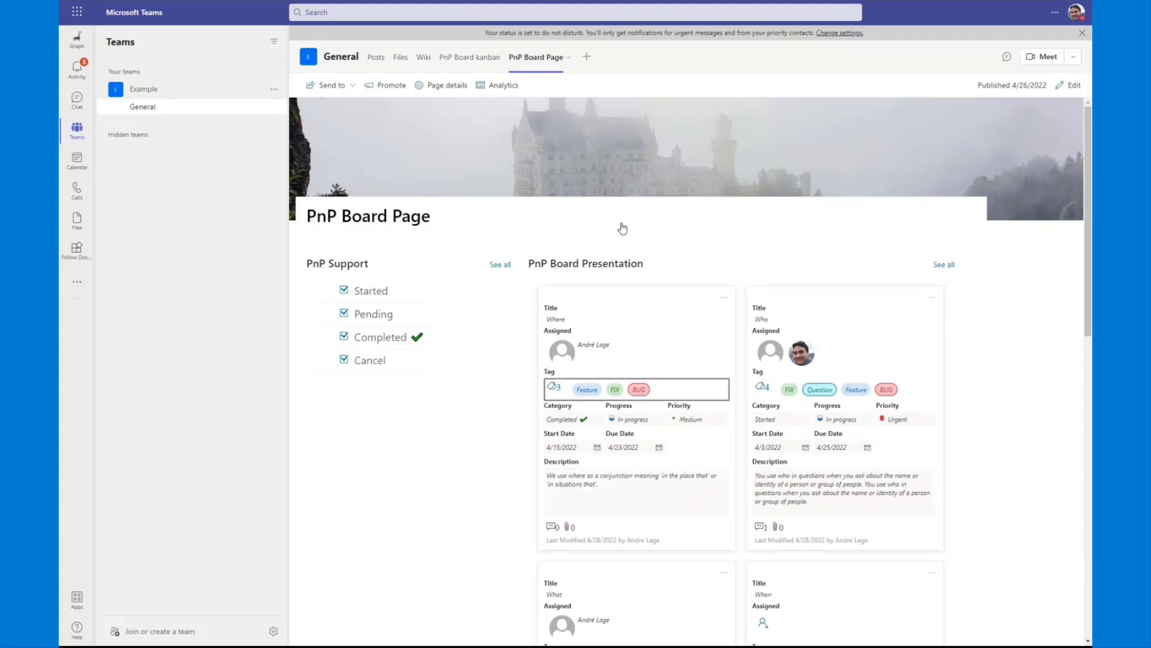
click(376, 57)
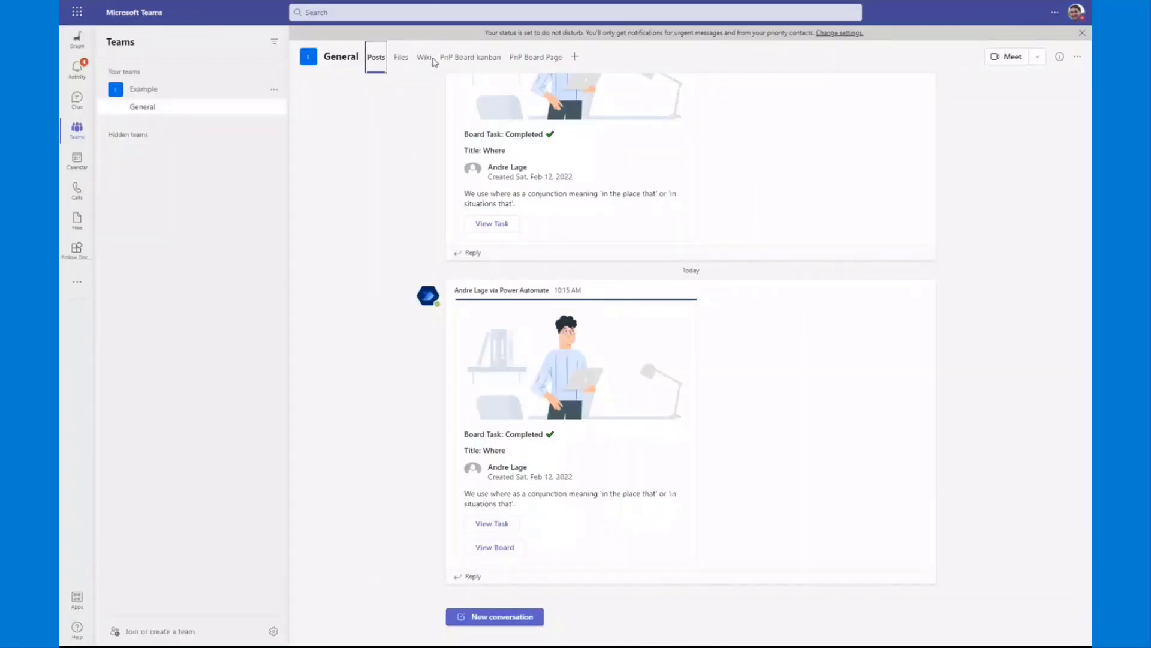
Step: Show the PnP Board kanban in the Task timeline view and expand it to fill the Teams window
click(468, 56)
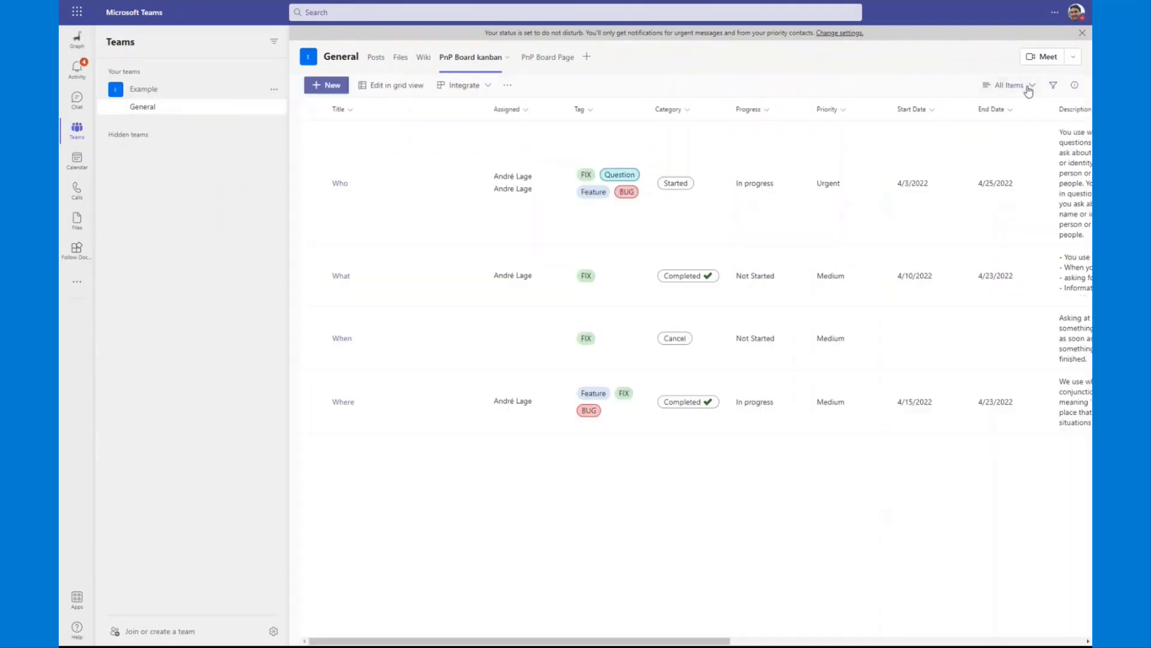
click(1026, 88)
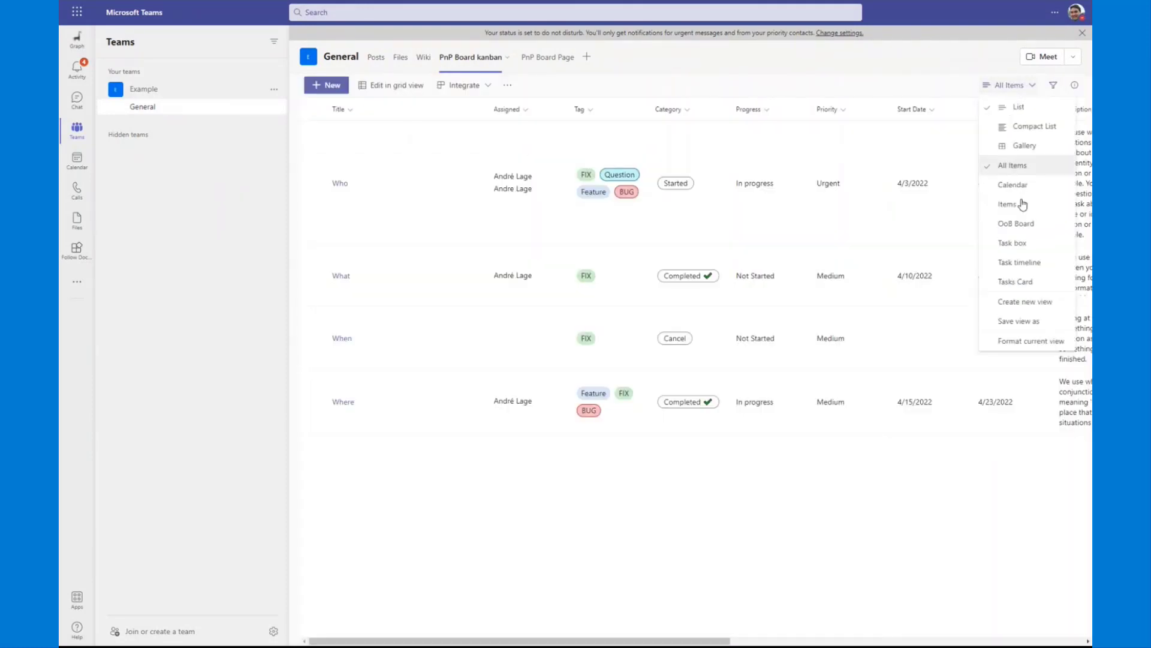
click(1020, 262)
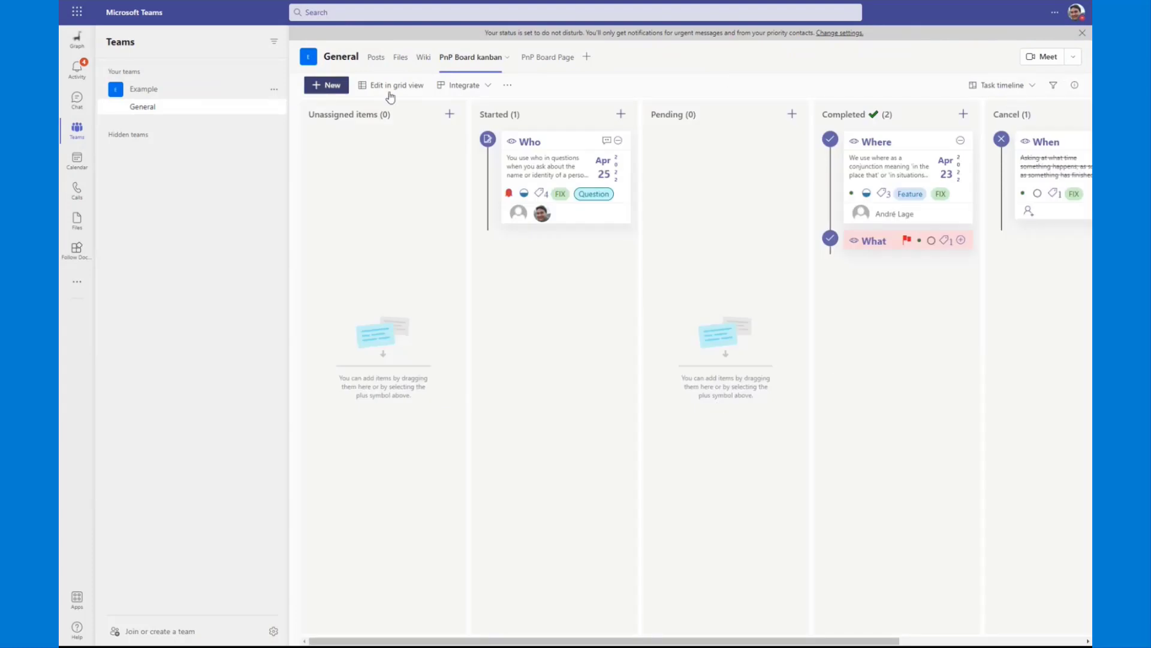
click(507, 57)
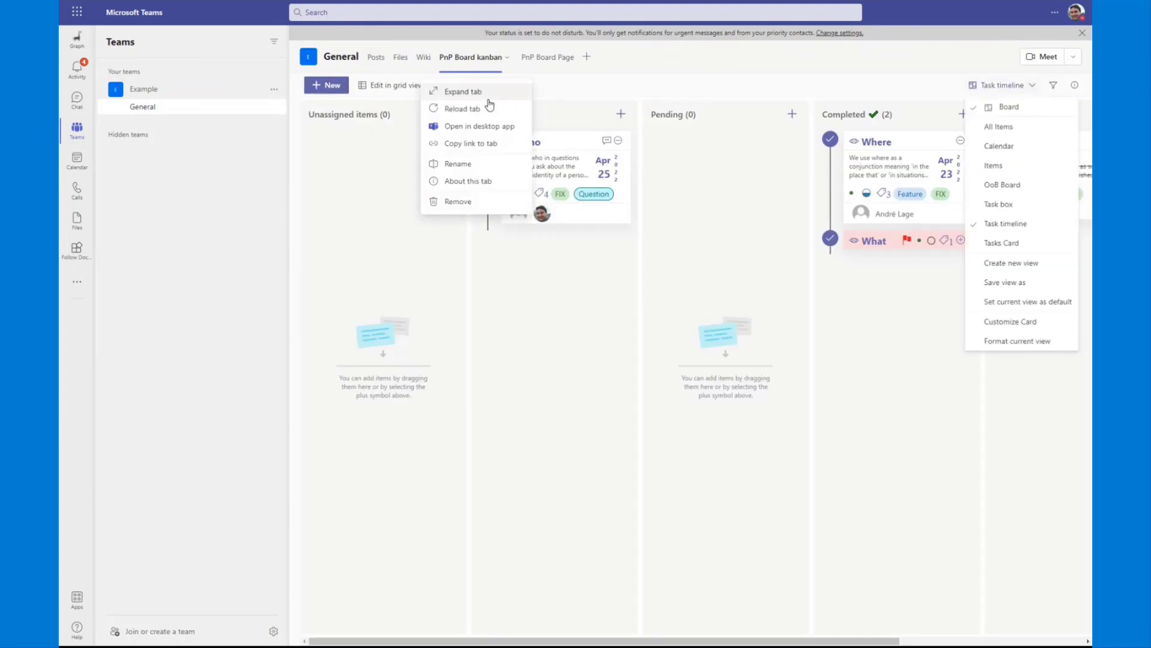
click(474, 92)
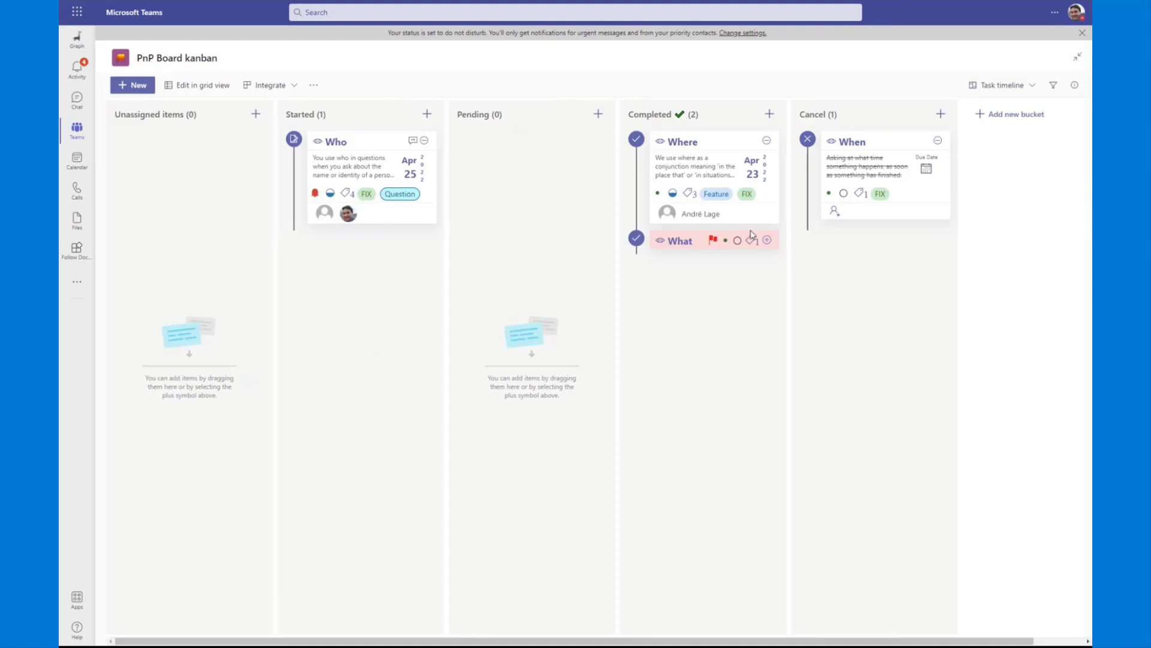